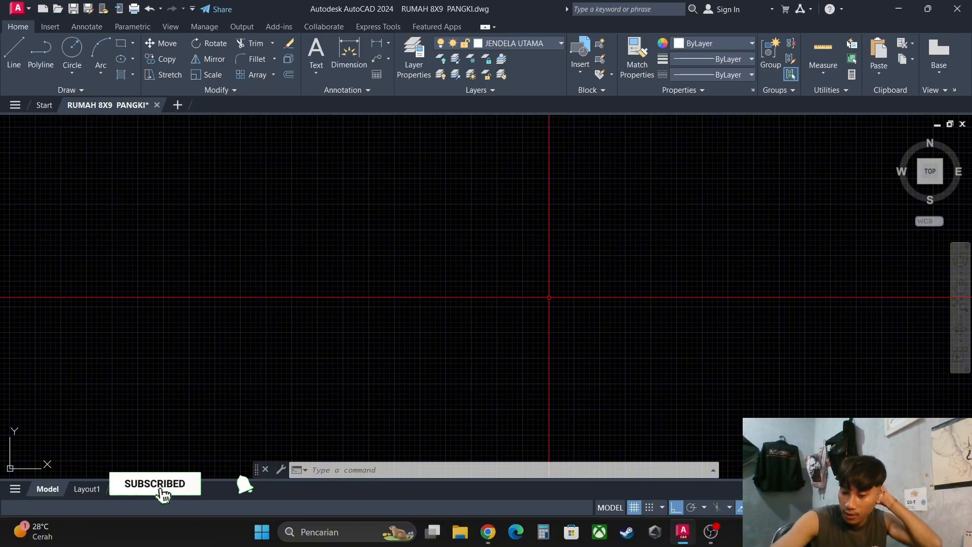
{"action": "type", "text": "pl"}
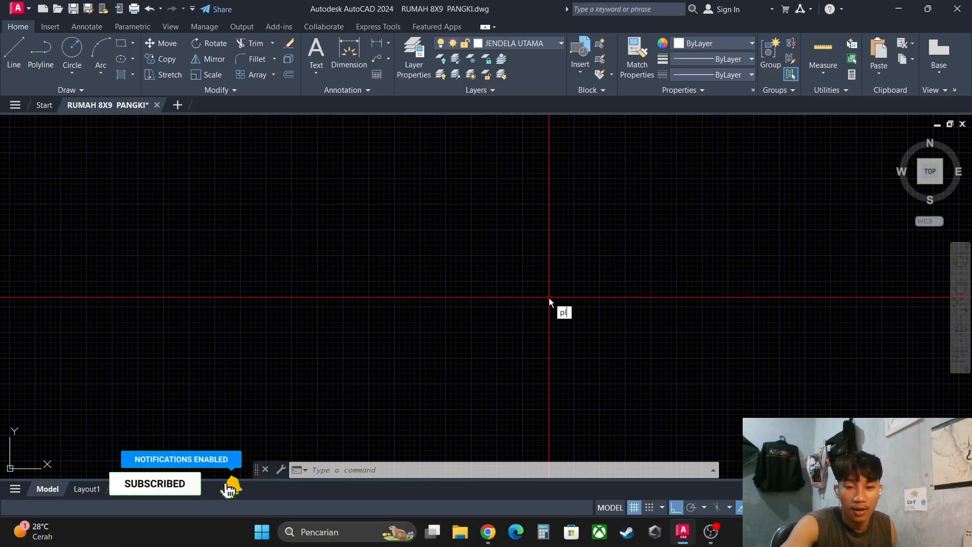
{"action": "key", "text": "Return"}
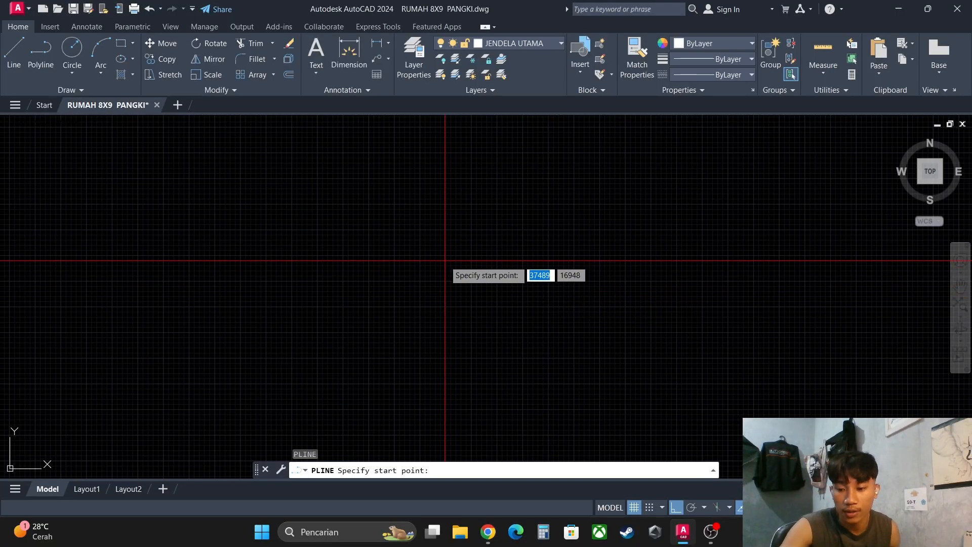
{"action": "key", "text": "Escape"}
- Begin a polyline in the empty drawing area with a segment 15 units downward and a segment 5 units to the right
{"action": "type", "text": "pl"}
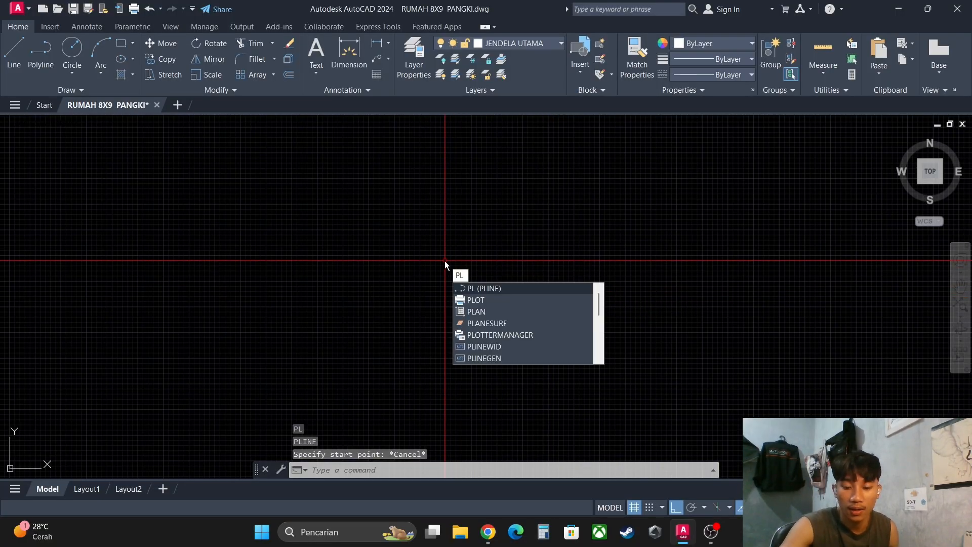
{"action": "key", "text": "Return"}
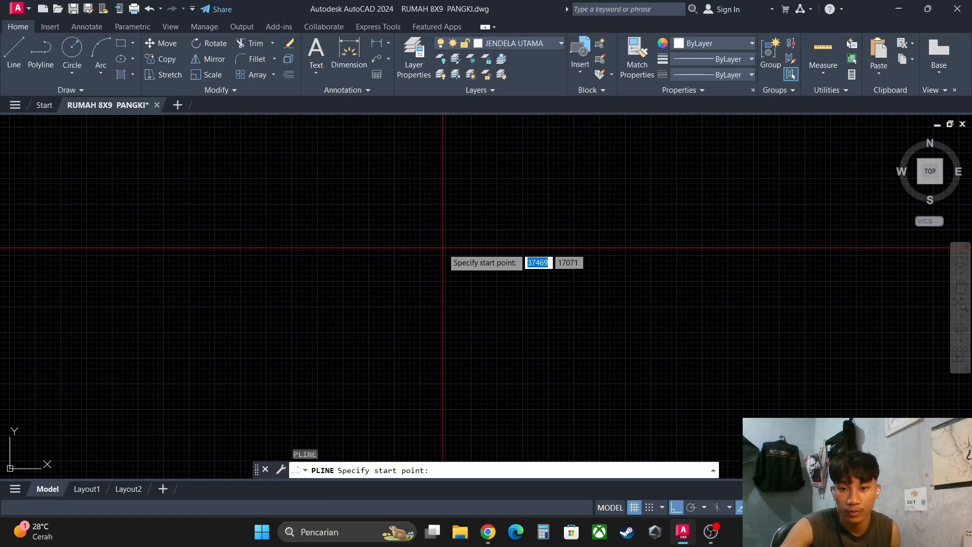
{"action": "left_click", "coordinate": [443, 248]}
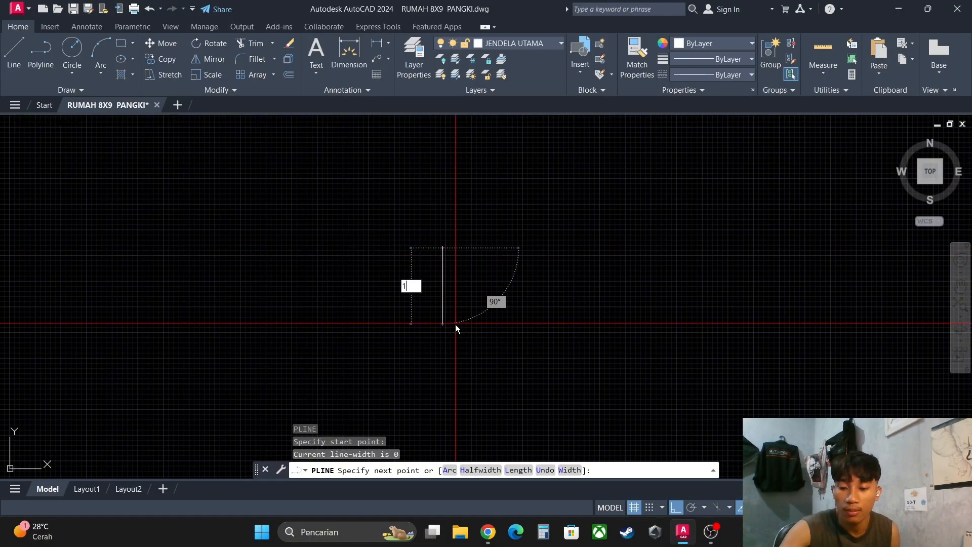
{"action": "key", "text": "Return"}
{"action": "scroll", "coordinate": [454, 324], "scroll_direction": "down", "scroll_amount": 3}
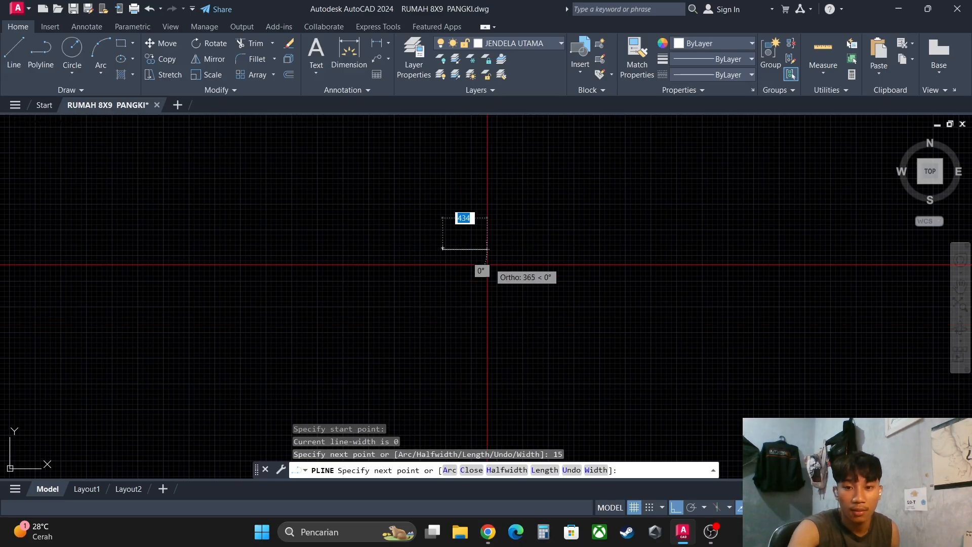
{"action": "middle_click_drag", "start_coordinate": [439, 295], "coordinate": [463, 292]}
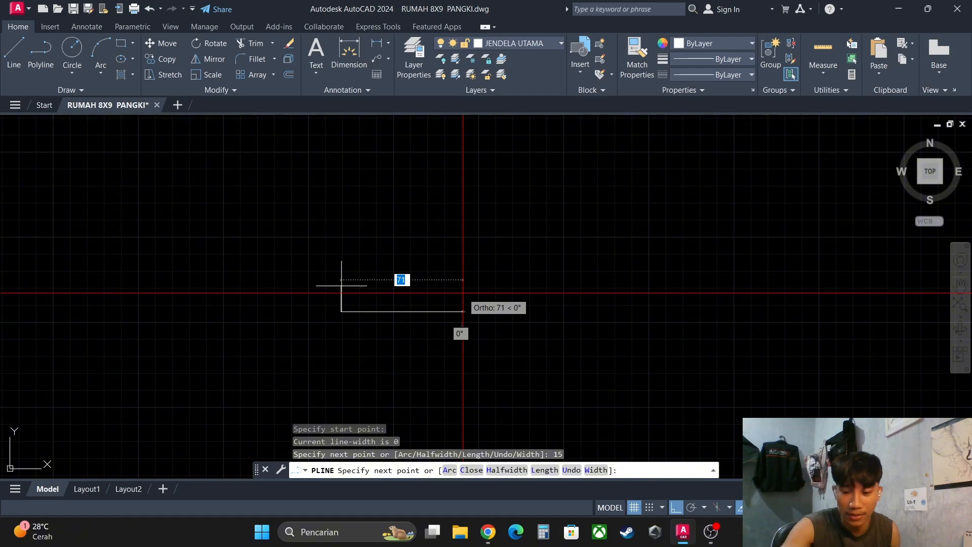
{"action": "type", "text": "5"}
{"action": "key", "text": "Return"}
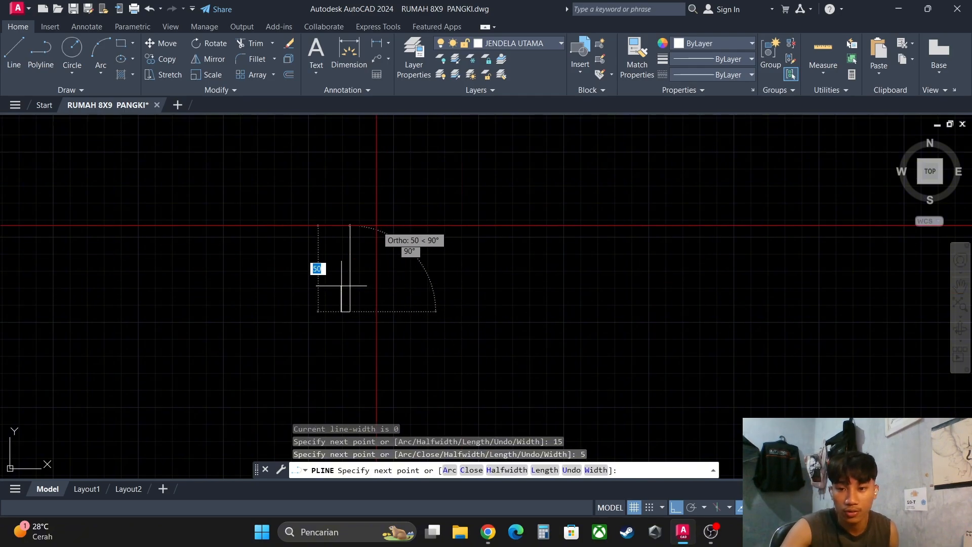
- Continue the polyline with a segment 12 units upward and a segment 2 units to the left, forming the notch's ledge
{"action": "scroll", "coordinate": [370, 261], "scroll_direction": "up", "scroll_amount": 4}
{"action": "middle_click_drag", "start_coordinate": [344, 300], "coordinate": [366, 280]}
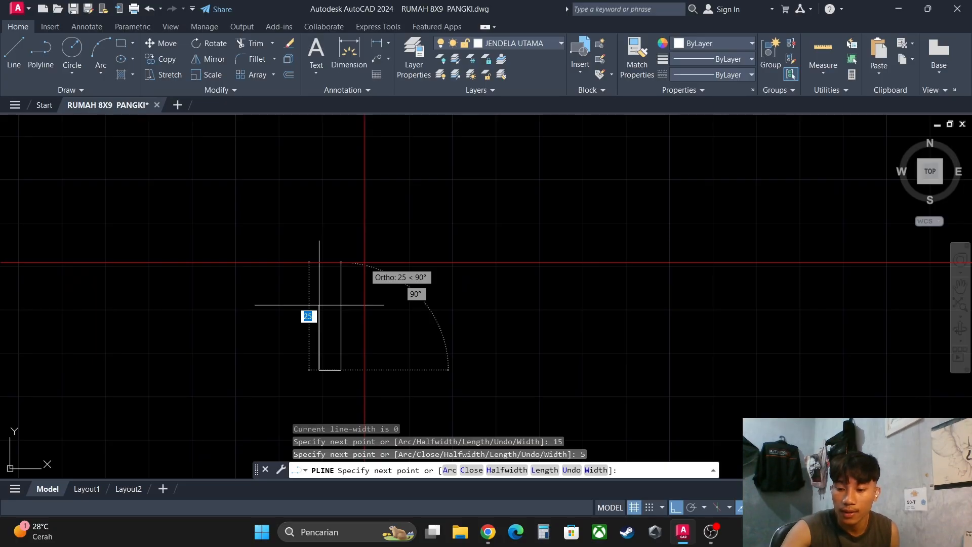
{"action": "key", "text": "Return"}
{"action": "scroll", "coordinate": [296, 325], "scroll_direction": "up", "scroll_amount": 4}
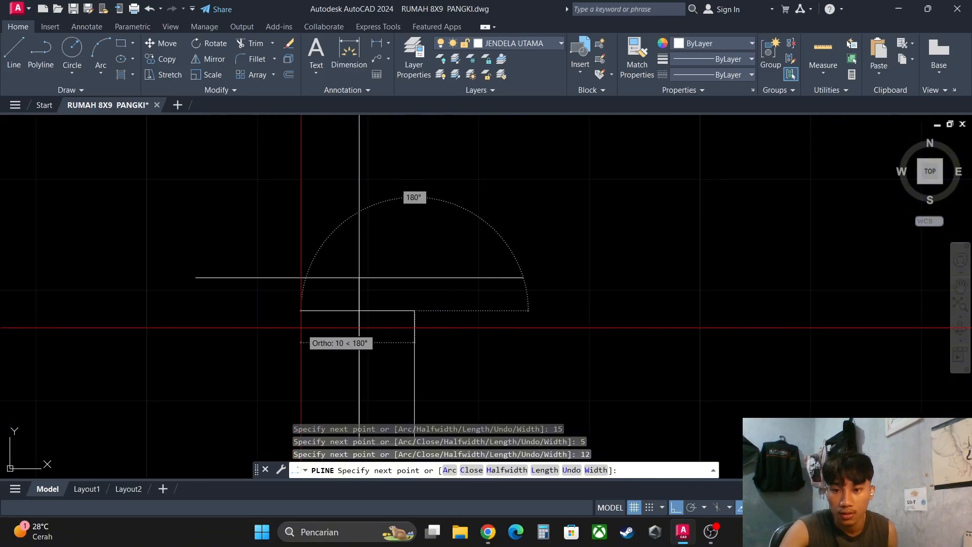
{"action": "scroll", "coordinate": [424, 299], "scroll_direction": "down", "scroll_amount": 4}
{"action": "scroll", "coordinate": [405, 305], "scroll_direction": "up", "scroll_amount": 8}
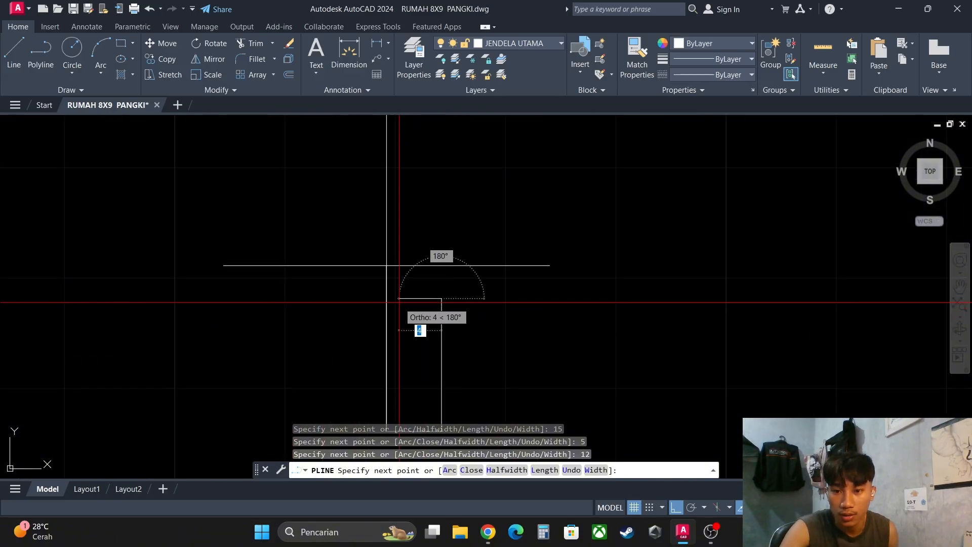
{"action": "middle_click_drag", "start_coordinate": [403, 280], "coordinate": [398, 278]}
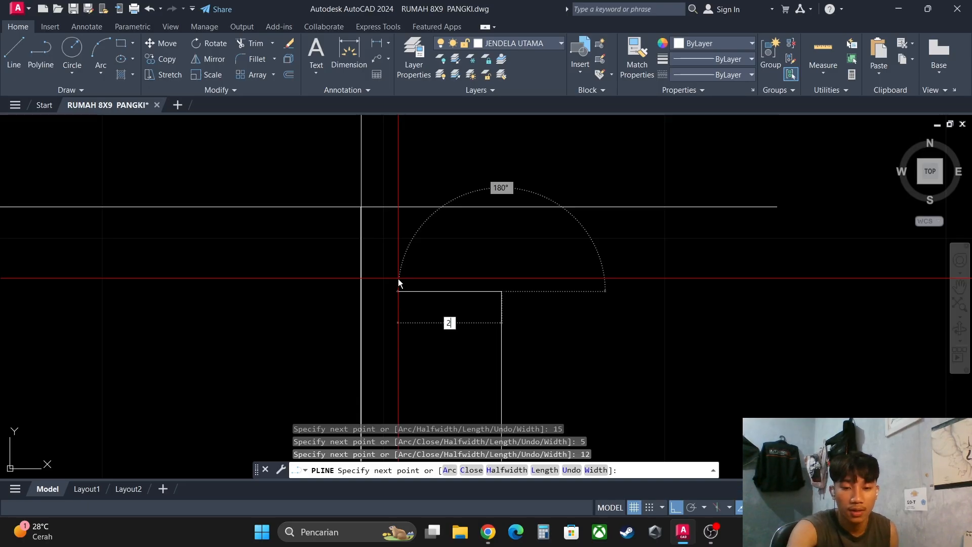
{"action": "type", "text": "2"}
{"action": "key", "text": "Return"}
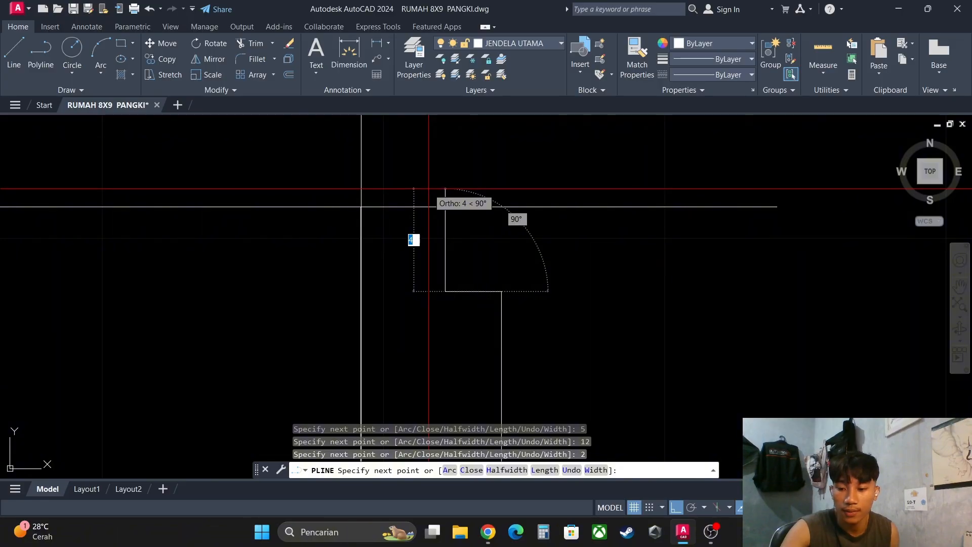
- Close the notched frame profile with segments 3 units upward and 3 units left to the start point, ending the polyline
{"action": "key", "text": "Return"}
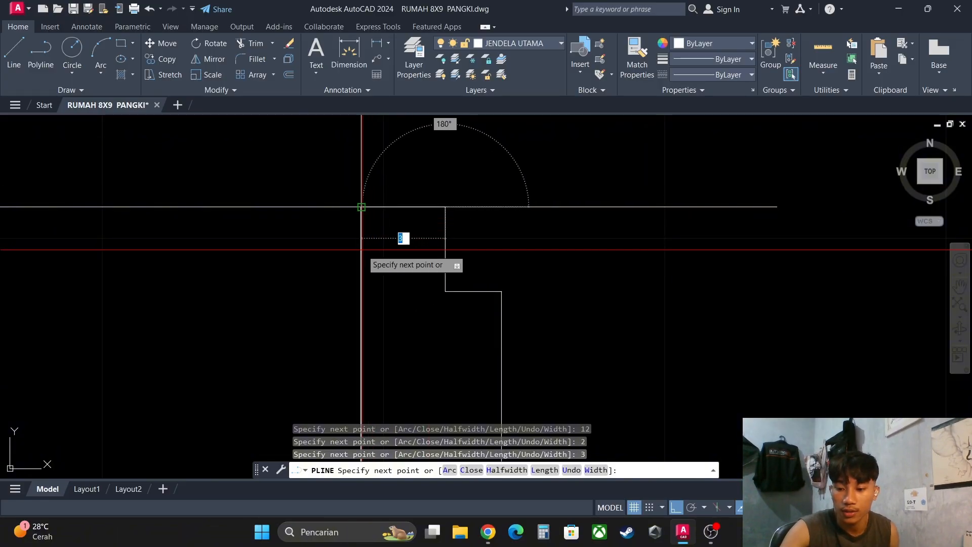
{"action": "type", "text": "3"}
{"action": "key", "text": "Return"}
{"action": "key", "text": "Escape"}
{"action": "key", "text": "Escape"}
{"action": "scroll", "coordinate": [488, 271], "scroll_direction": "down", "scroll_amount": 8}
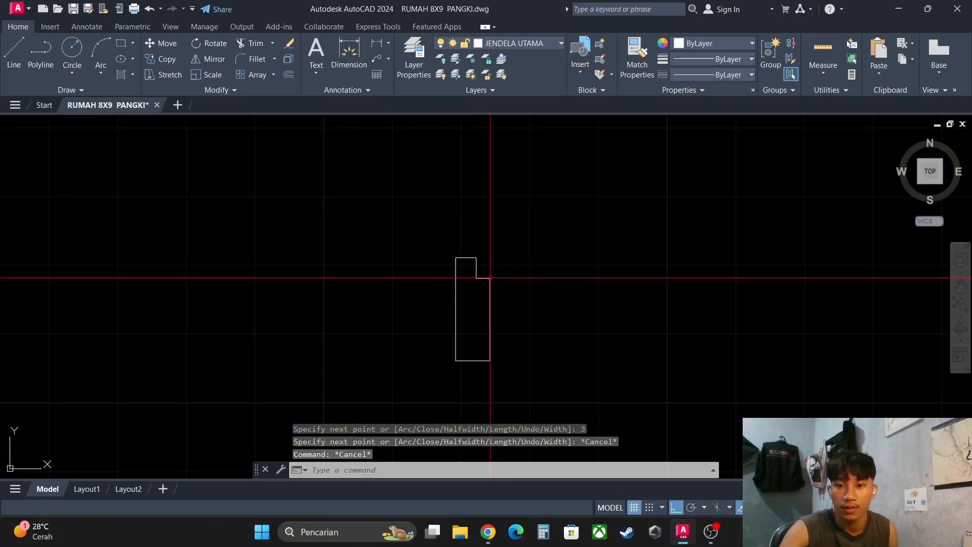
{"action": "scroll", "coordinate": [510, 302], "scroll_direction": "up", "scroll_amount": 6}
{"action": "mouse_move", "coordinate": [488, 290]}
{"action": "middle_mouse_down"}
{"action": "mouse_move", "coordinate": [541, 303]}
{"action": "mouse_move", "coordinate": [503, 290]}
{"action": "middle_mouse_up"}
{"action": "scroll", "coordinate": [510, 302], "scroll_direction": "down", "scroll_amount": 4}
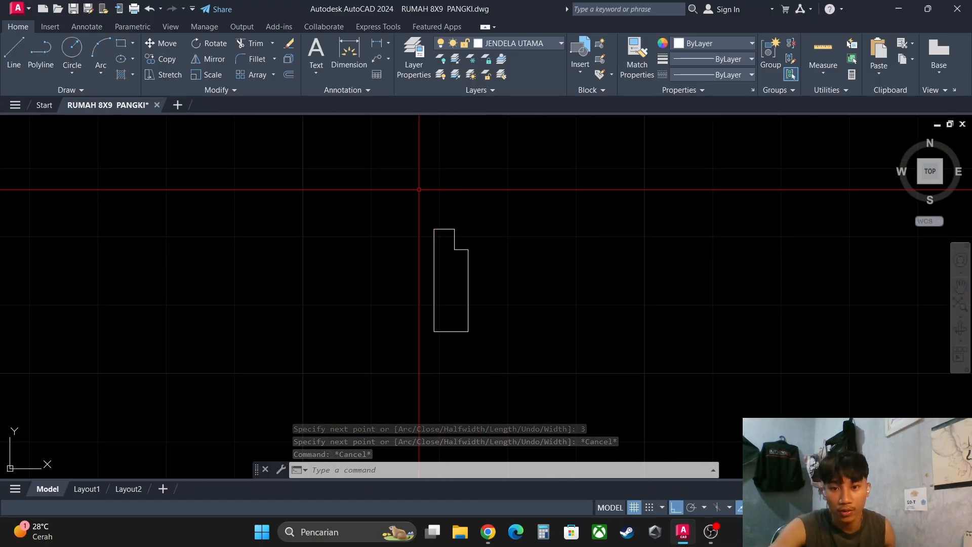
{"action": "left_click", "coordinate": [430, 198]}
{"action": "left_click", "coordinate": [553, 338]}
{"action": "key", "text": "Escape"}
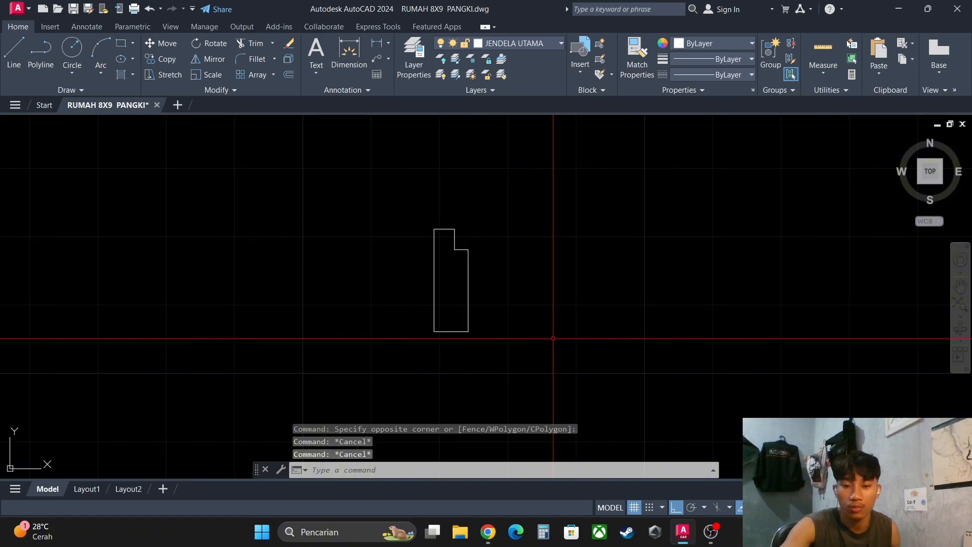
- Draw a horizontal line 80 units long to the right from the lower-right corner of the notched profile
{"action": "type", "text": "L"}
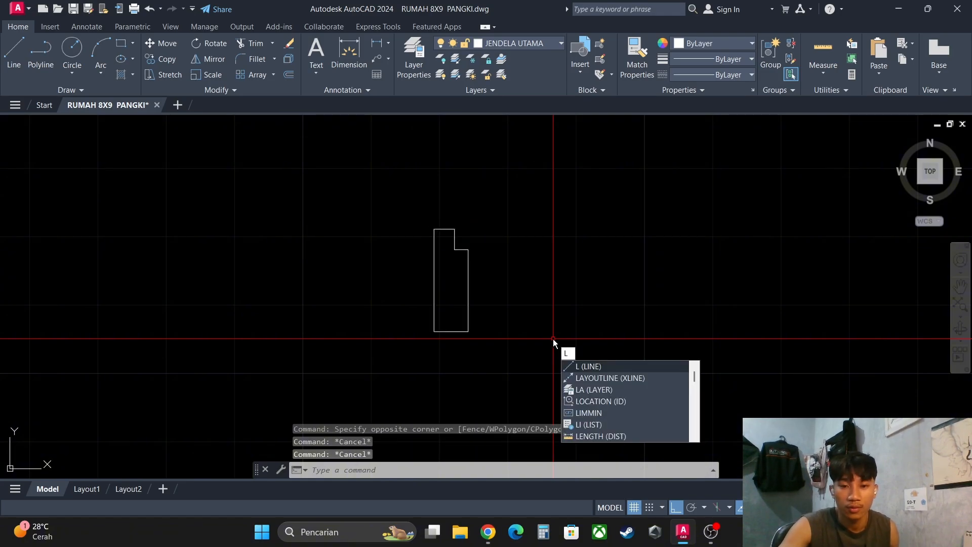
{"action": "key", "text": "Return"}
{"action": "mouse_move", "coordinate": [593, 323]}
{"action": "middle_mouse_down"}
{"action": "mouse_move", "coordinate": [507, 315]}
{"action": "mouse_move", "coordinate": [463, 328]}
{"action": "middle_mouse_up"}
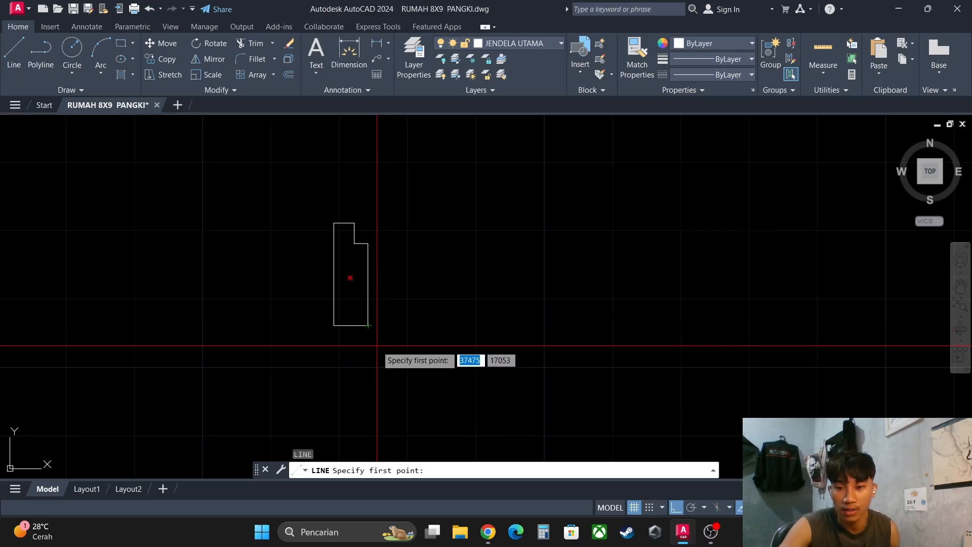
{"action": "left_click", "coordinate": [368, 325]}
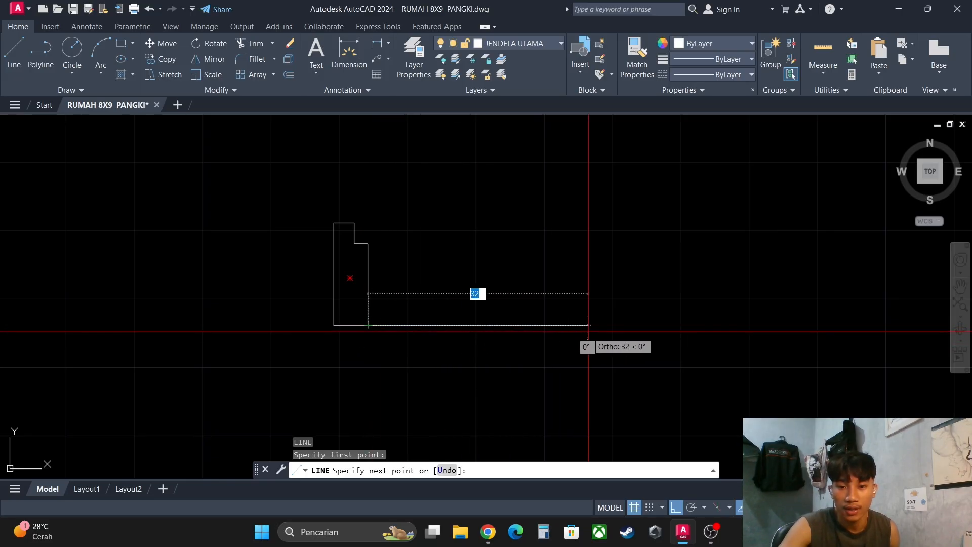
{"action": "middle_click_drag", "start_coordinate": [588, 331], "coordinate": [549, 335]}
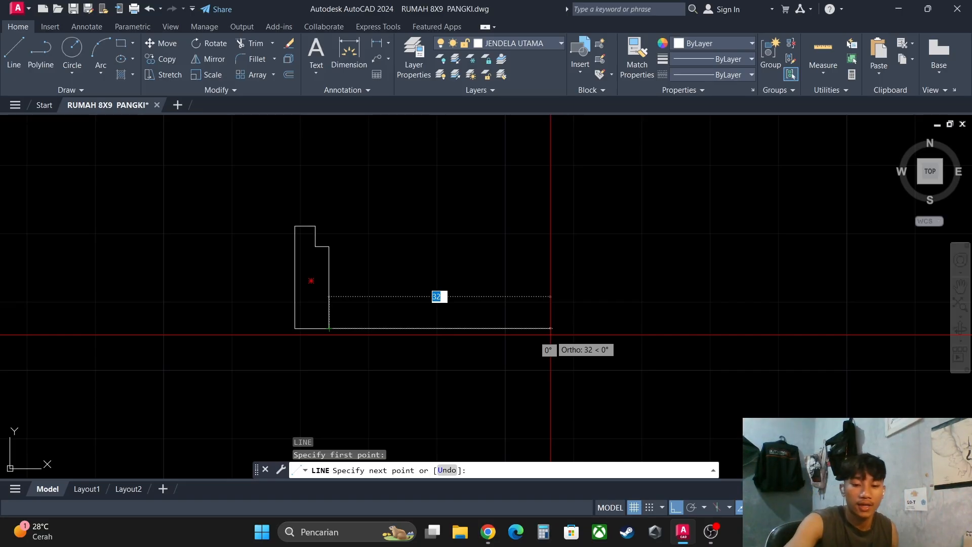
{"action": "type", "text": "80"}
{"action": "key", "text": "Return"}
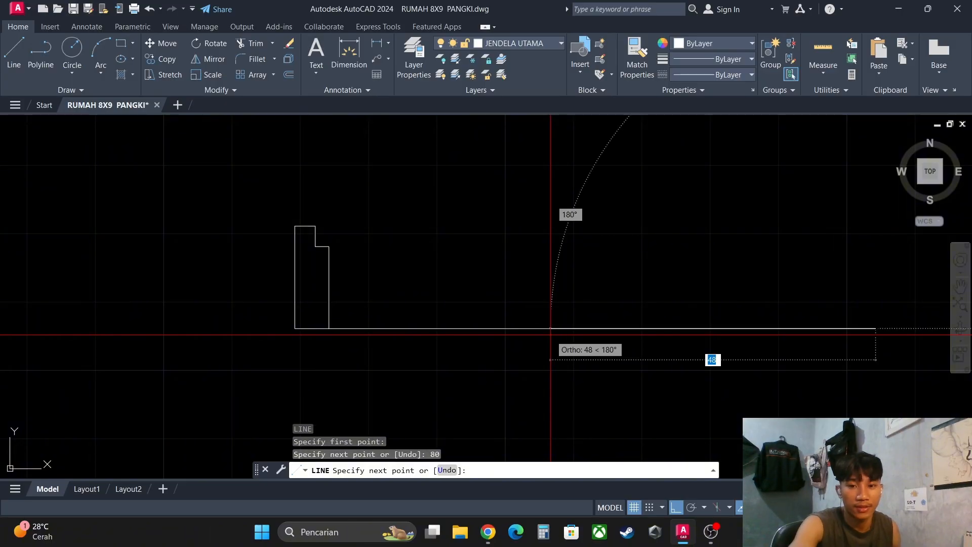
{"action": "middle_click_drag", "start_coordinate": [704, 360], "coordinate": [600, 367]}
{"action": "key", "text": "Escape"}
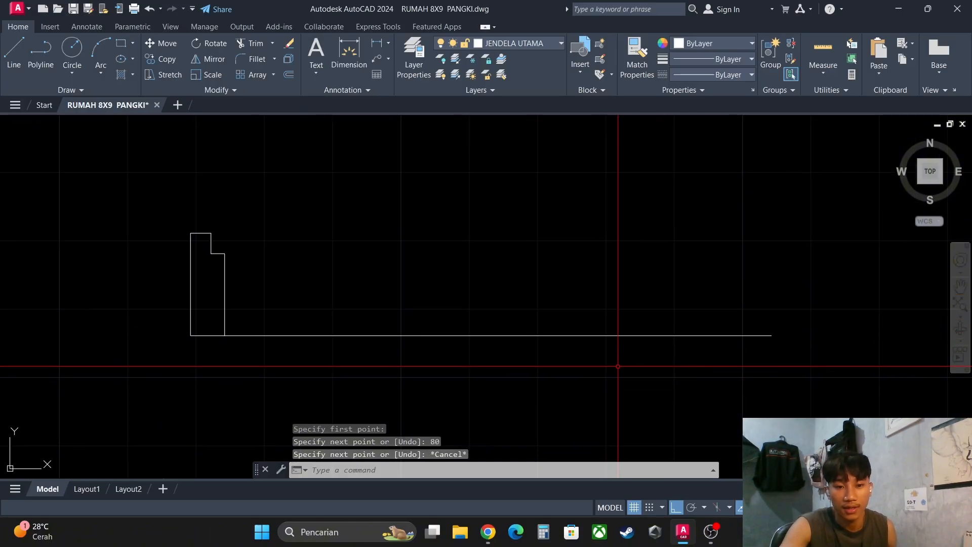
{"action": "left_click", "coordinate": [600, 361]}
{"action": "left_click", "coordinate": [509, 279]}
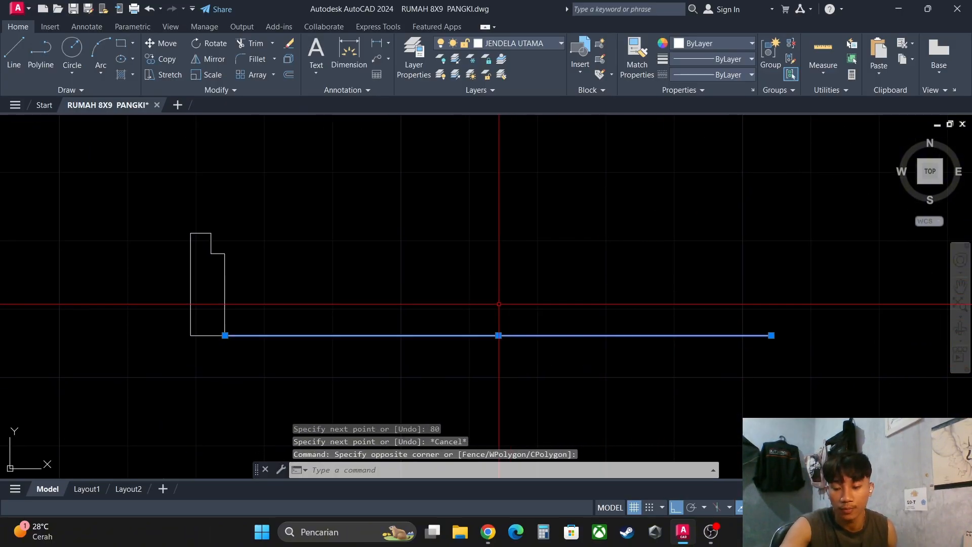
{"action": "key", "text": "Escape"}
{"action": "middle_click_drag", "start_coordinate": [360, 280], "coordinate": [389, 279]}
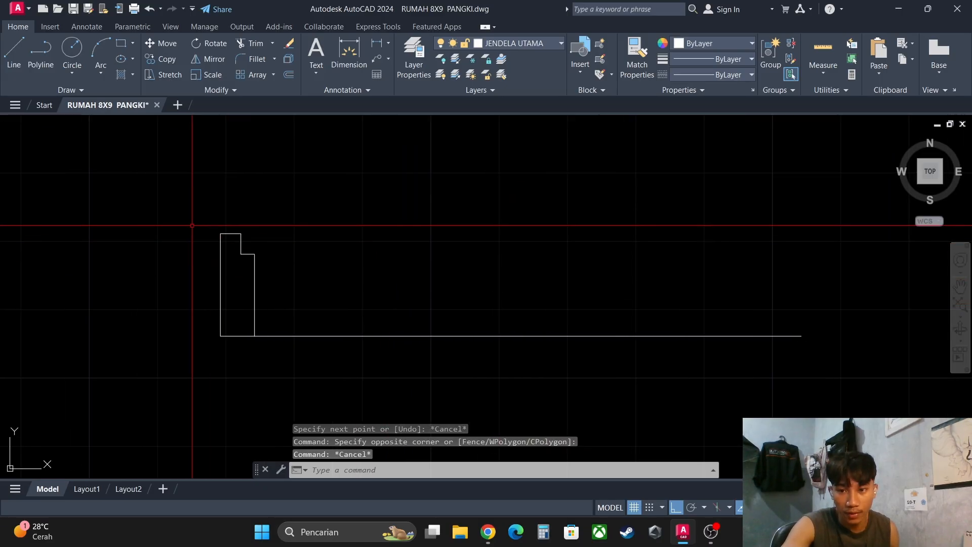
{"action": "left_click", "coordinate": [190, 222]}
{"action": "left_click", "coordinate": [318, 336]}
{"action": "key", "text": "Escape"}
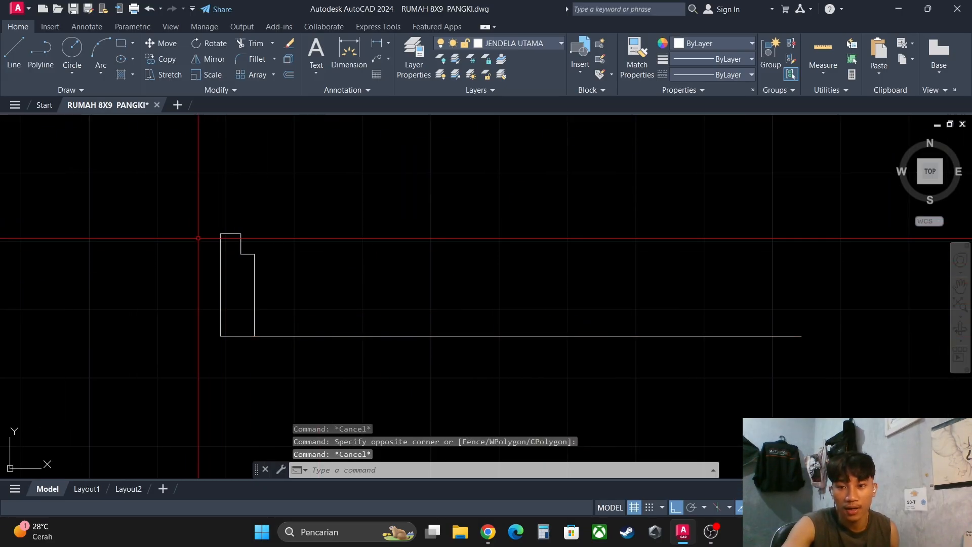
{"action": "left_click", "coordinate": [199, 215]}
{"action": "key", "text": "Escape"}
- Mirror the notched profile about a vertical axis through the midpoint of the 80-unit line, keeping the source object
{"action": "left_click", "coordinate": [197, 186]}
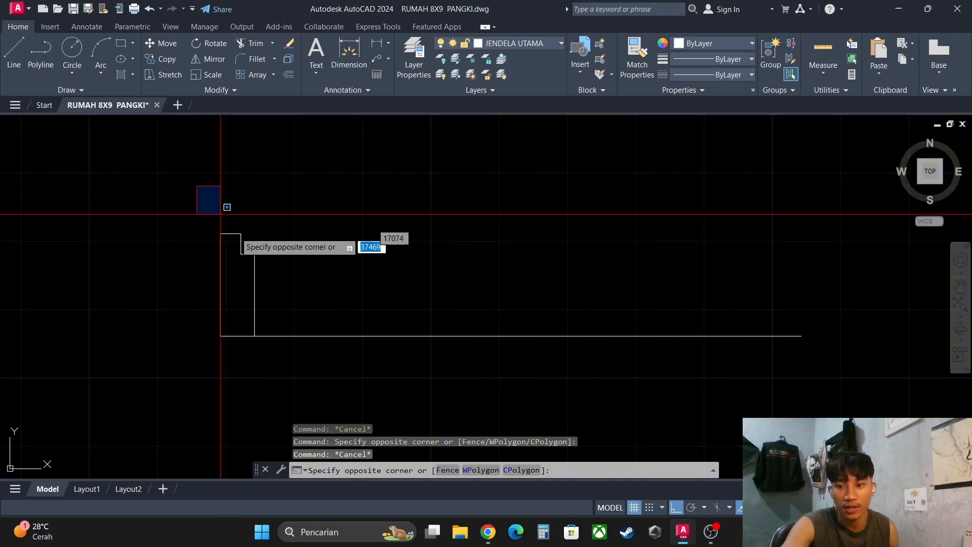
{"action": "left_click", "coordinate": [310, 386]}
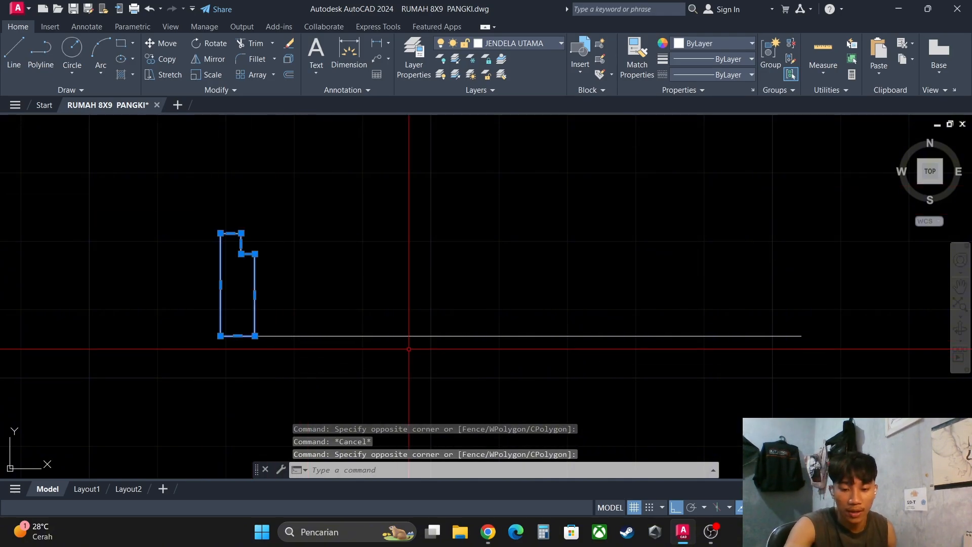
{"action": "key", "text": "Return"}
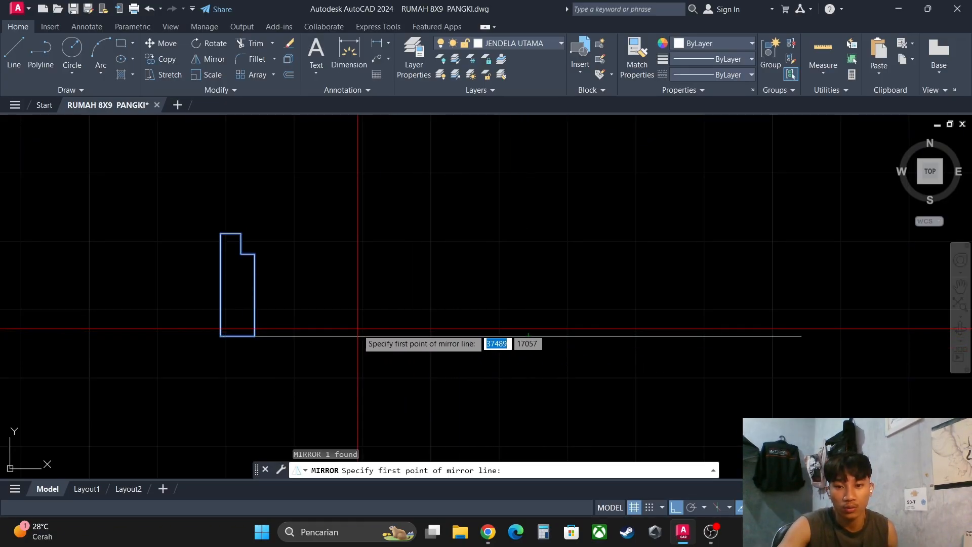
{"action": "left_click", "coordinate": [528, 335]}
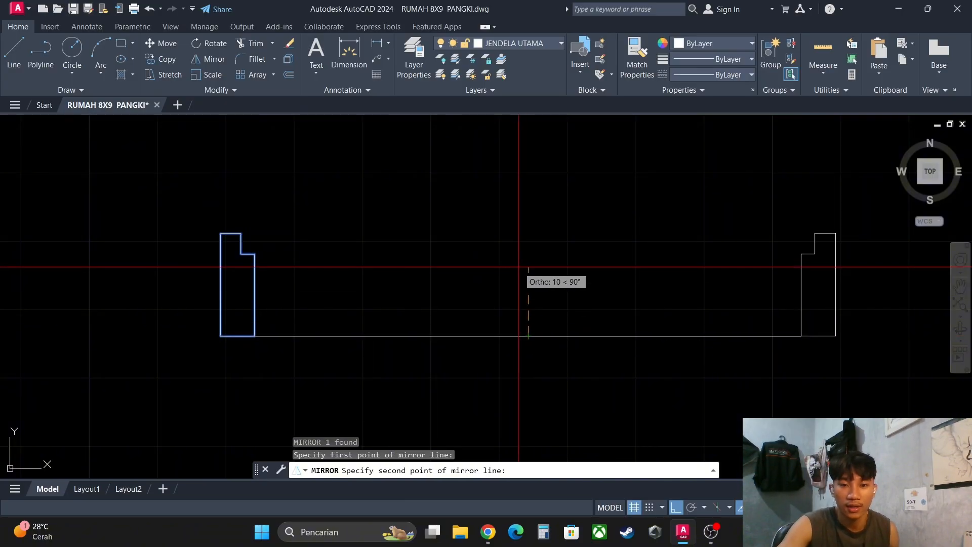
{"action": "left_click", "coordinate": [519, 267]}
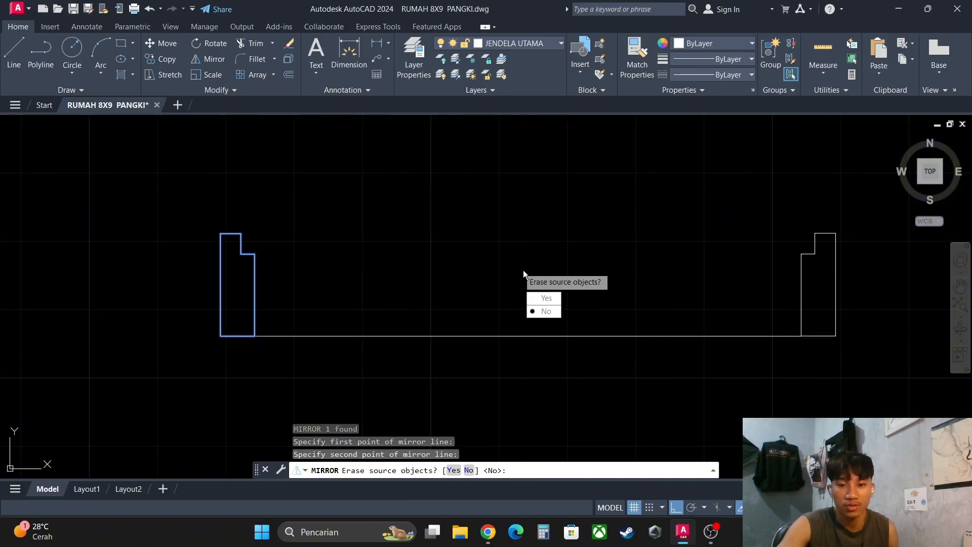
{"action": "left_click", "coordinate": [545, 312]}
{"action": "left_click", "coordinate": [187, 221]}
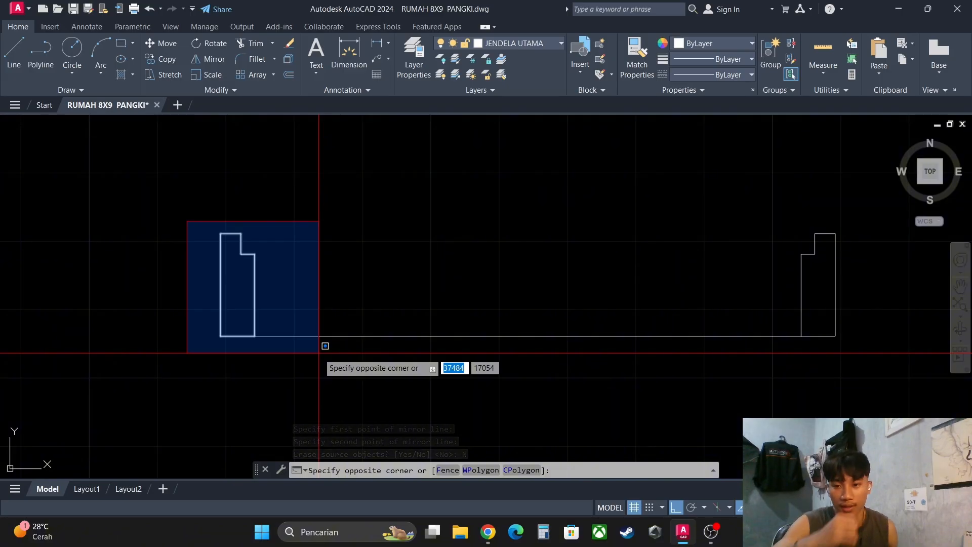
{"action": "left_click", "coordinate": [319, 353]}
{"action": "key", "text": "Escape"}
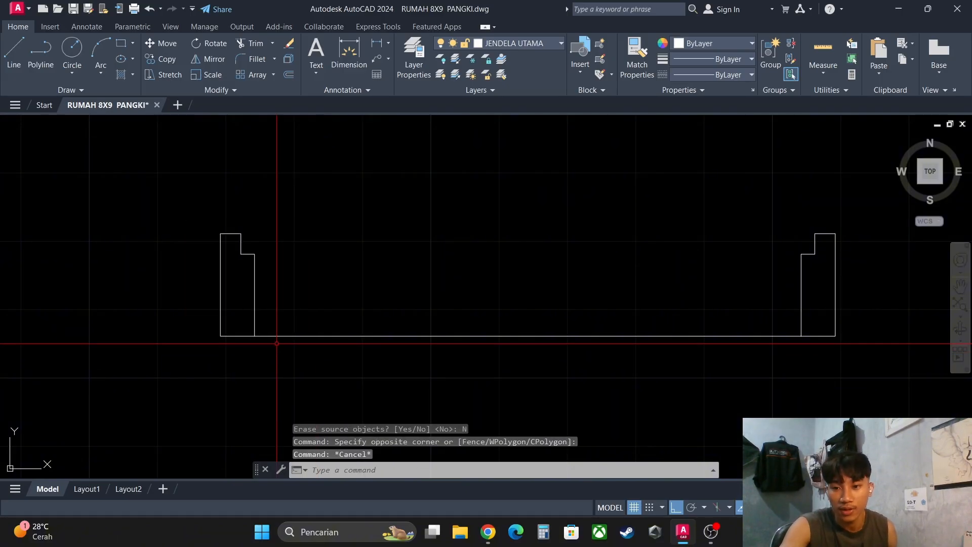
{"action": "left_click", "coordinate": [201, 216]}
{"action": "left_click", "coordinate": [300, 360]}
{"action": "key", "text": "Escape"}
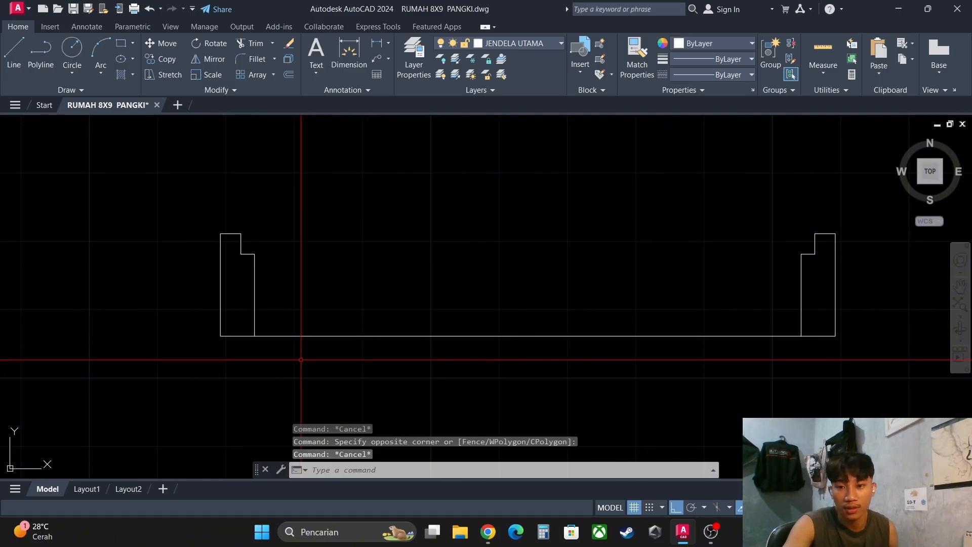
{"action": "middle_click_drag", "start_coordinate": [482, 330], "coordinate": [542, 327]}
{"action": "mouse_move", "coordinate": [622, 325]}
{"action": "middle_mouse_down"}
{"action": "mouse_move", "coordinate": [513, 319]}
{"action": "mouse_move", "coordinate": [538, 314]}
{"action": "middle_mouse_up"}
{"action": "middle_click_drag", "start_coordinate": [440, 306], "coordinate": [449, 327]}
{"action": "middle_click_drag", "start_coordinate": [549, 284], "coordinate": [559, 313]}
{"action": "middle_click_drag", "start_coordinate": [418, 288], "coordinate": [428, 288]}
{"action": "left_click", "coordinate": [131, 220]}
{"action": "left_click", "coordinate": [269, 358]}
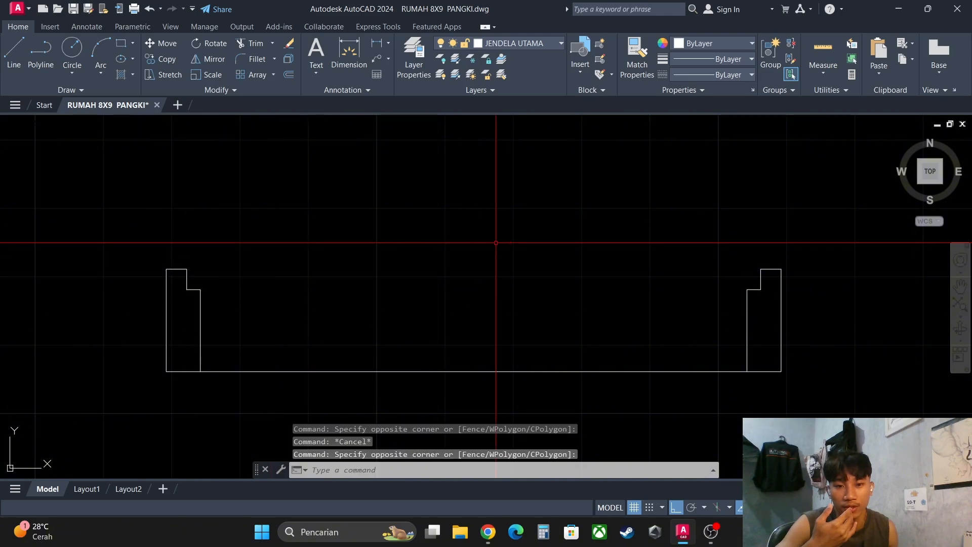
{"action": "left_click", "coordinate": [48, 221]}
{"action": "left_click", "coordinate": [371, 405]}
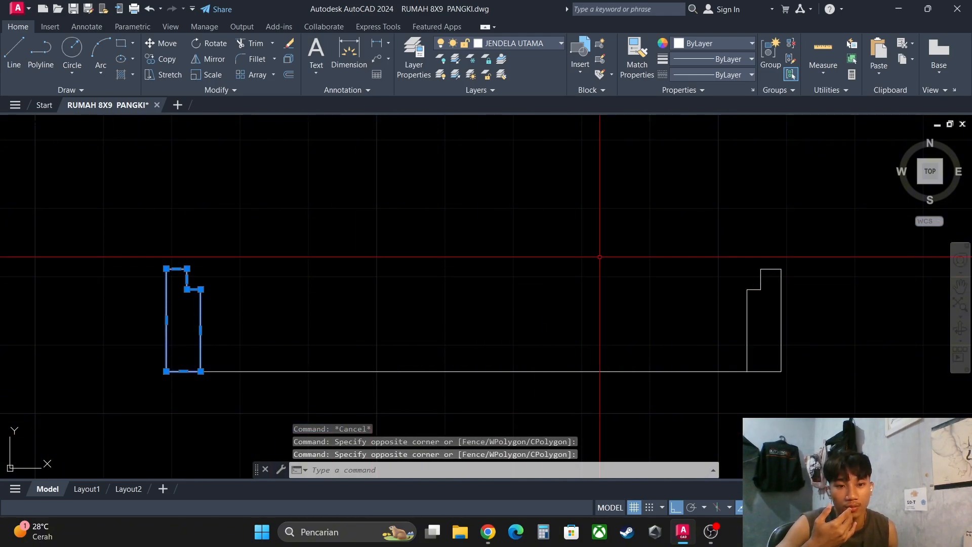
{"action": "left_click", "coordinate": [691, 208]}
{"action": "left_click", "coordinate": [807, 415]}
{"action": "key", "text": "Escape"}
{"action": "key", "text": "Escape"}
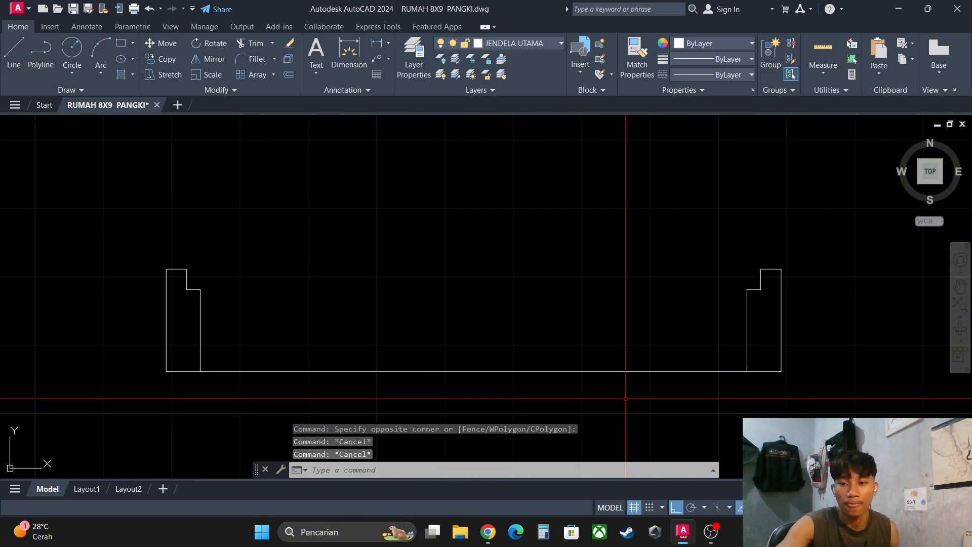
- Draw the window sash as a rectangle from the left notch's top corner to the inner corner of the right notch
{"action": "middle_click_drag", "start_coordinate": [393, 380], "coordinate": [438, 376]}
{"action": "type", "text": "rec"}
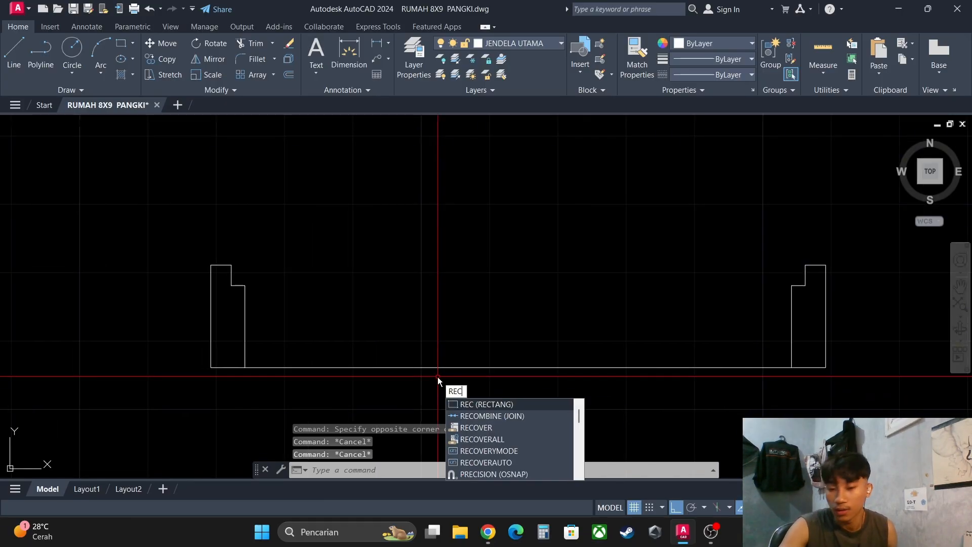
{"action": "key", "text": "Return"}
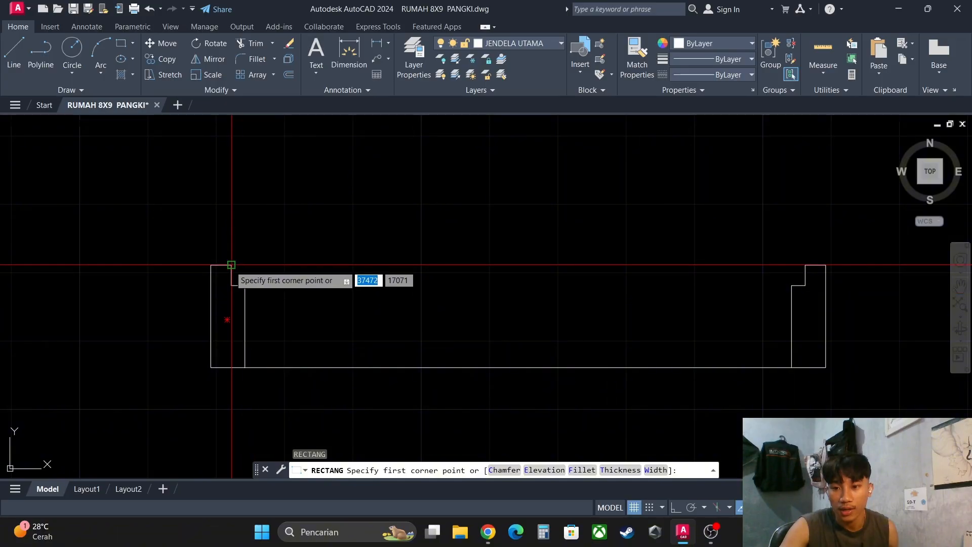
{"action": "left_click", "coordinate": [231, 264]}
{"action": "scroll", "coordinate": [835, 268], "scroll_direction": "up", "scroll_amount": 4}
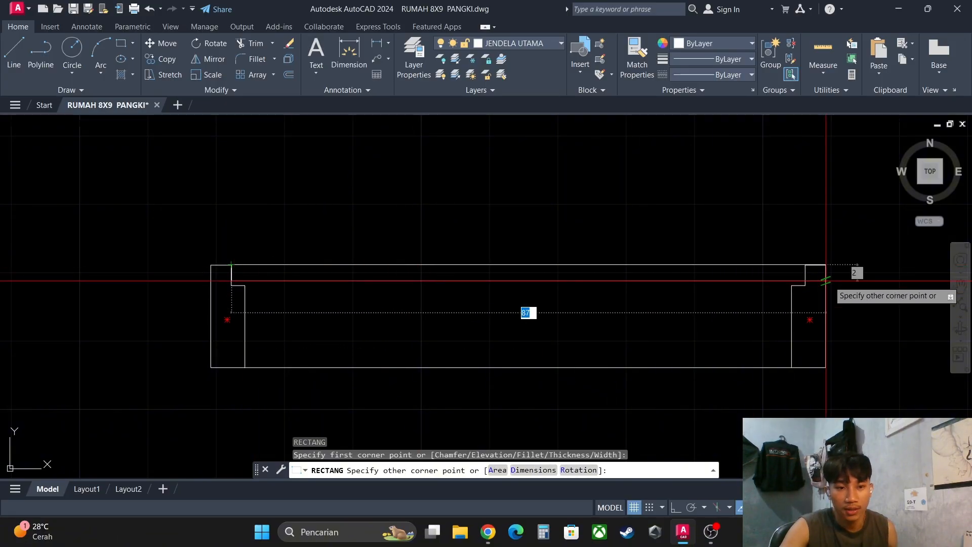
{"action": "left_click", "coordinate": [801, 285]}
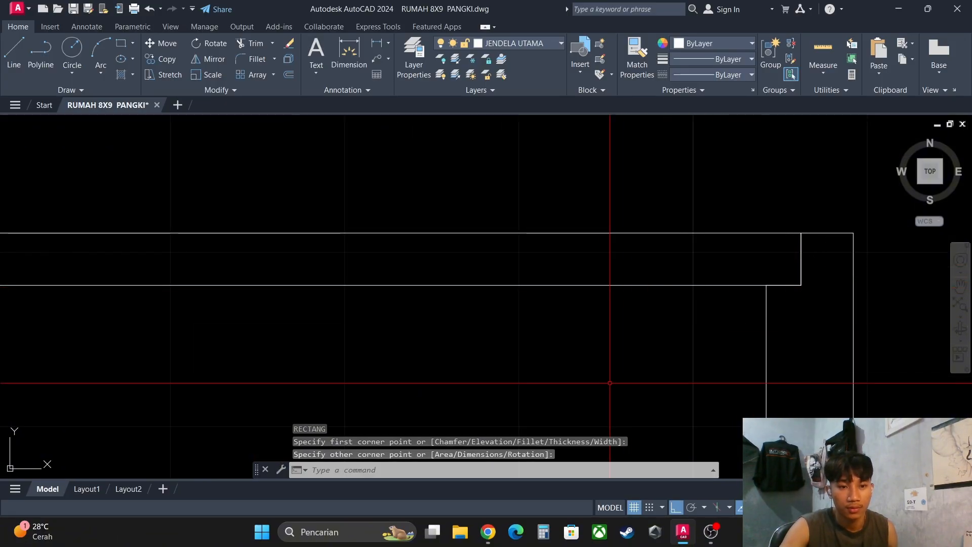
{"action": "middle_click_drag", "start_coordinate": [591, 382], "coordinate": [659, 371]}
{"action": "key", "text": "Escape"}
{"action": "scroll", "coordinate": [628, 360], "scroll_direction": "down", "scroll_amount": 5}
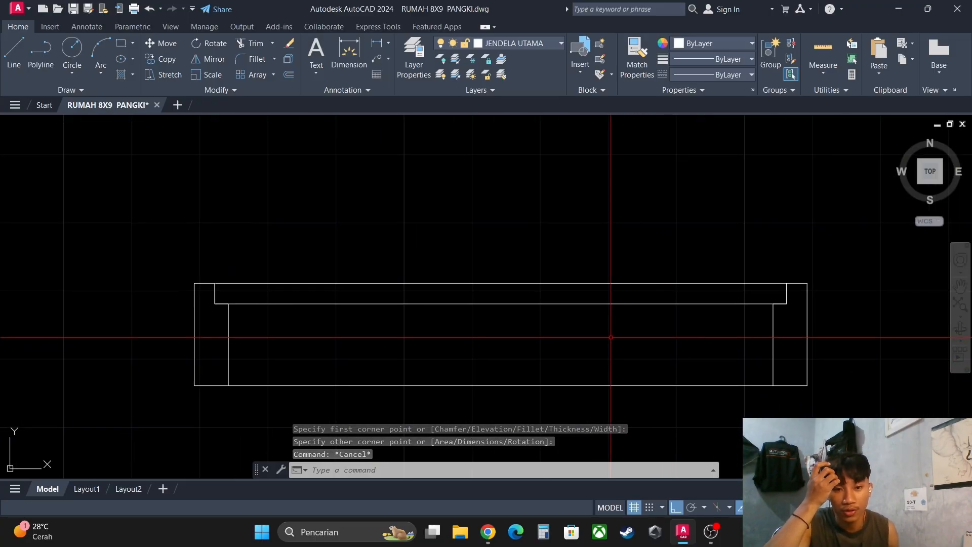
- Rotate the sash rectangle 45 degrees about its upper-left corner with Ortho off, so it swings open from the left frame profile
{"action": "scroll", "coordinate": [610, 337], "scroll_direction": "down", "scroll_amount": 3}
{"action": "middle_click_drag", "start_coordinate": [610, 337], "coordinate": [589, 331]}
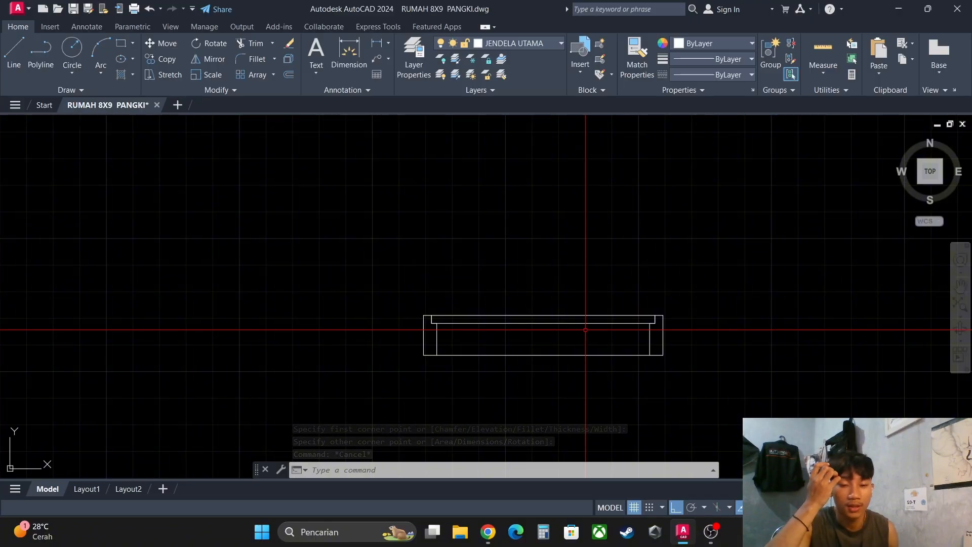
{"action": "scroll", "coordinate": [585, 330], "scroll_direction": "up", "scroll_amount": 2}
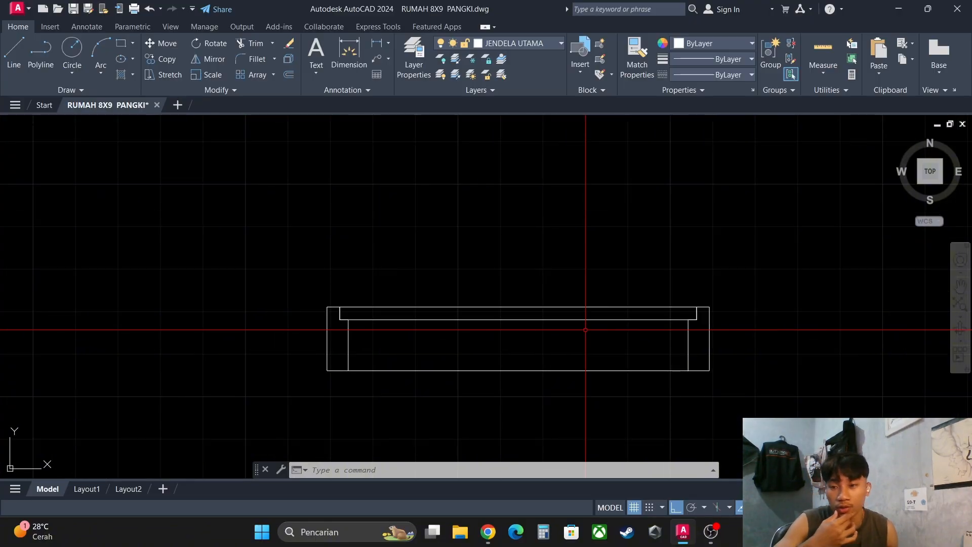
{"action": "left_click", "coordinate": [585, 329]}
{"action": "left_click", "coordinate": [554, 304]}
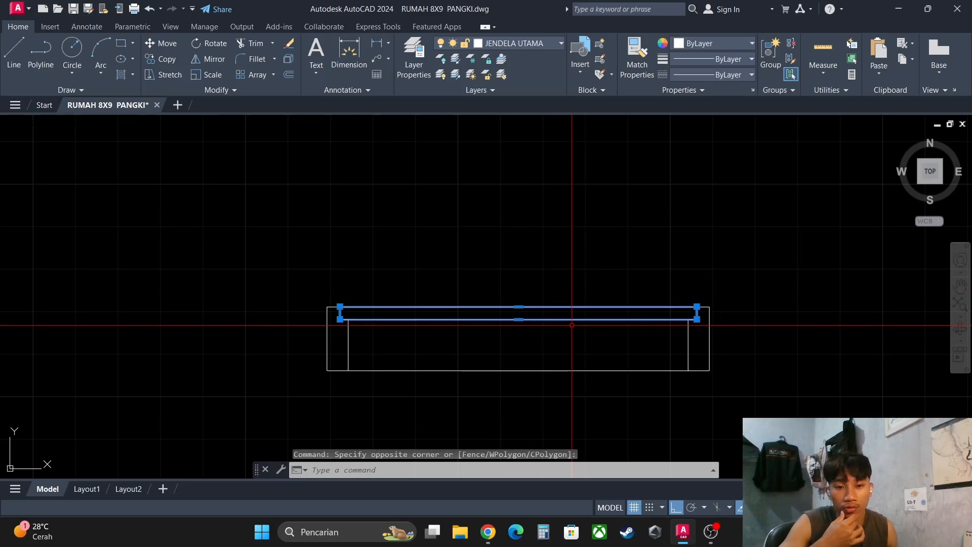
{"action": "scroll", "coordinate": [375, 336], "scroll_direction": "up", "scroll_amount": 2}
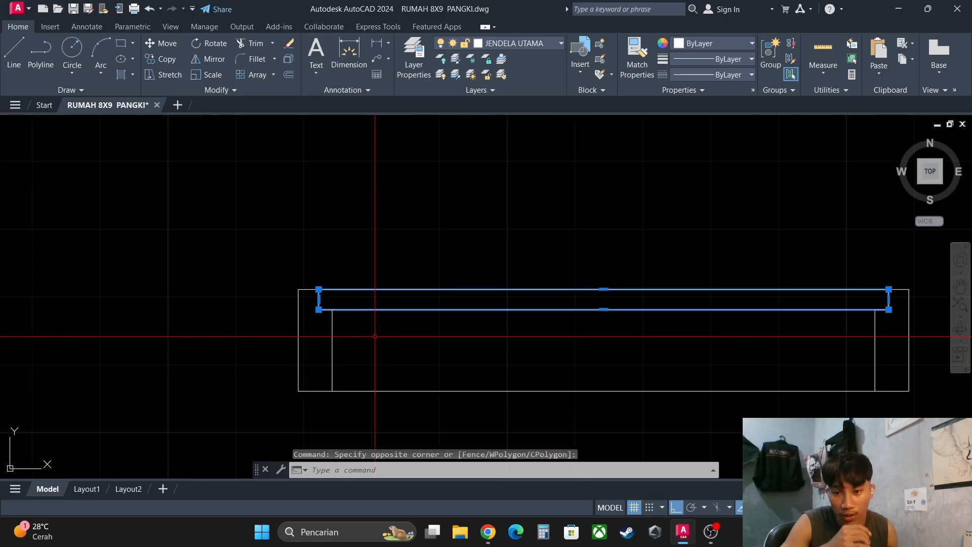
{"action": "type", "text": "RO"}
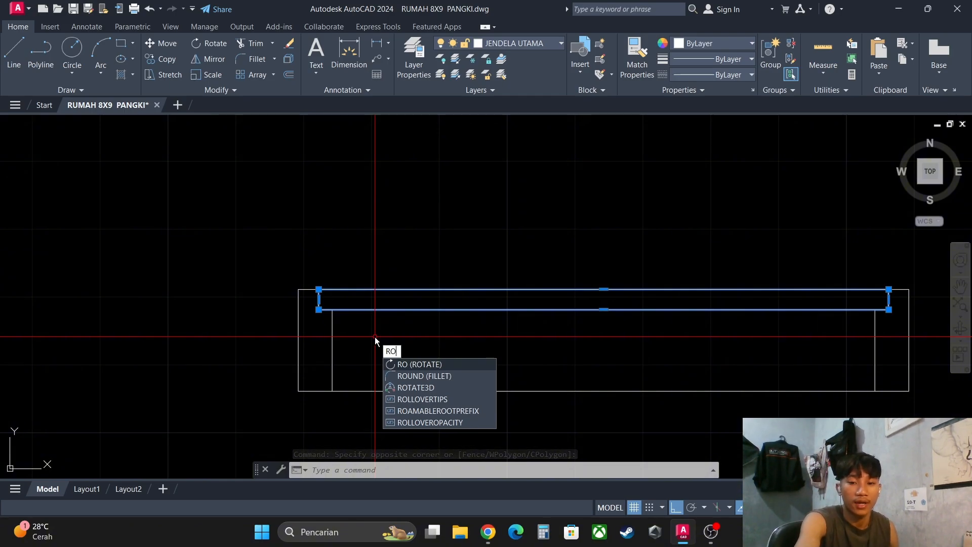
{"action": "key", "text": "Return"}
{"action": "scroll", "coordinate": [324, 291], "scroll_direction": "up", "scroll_amount": 2}
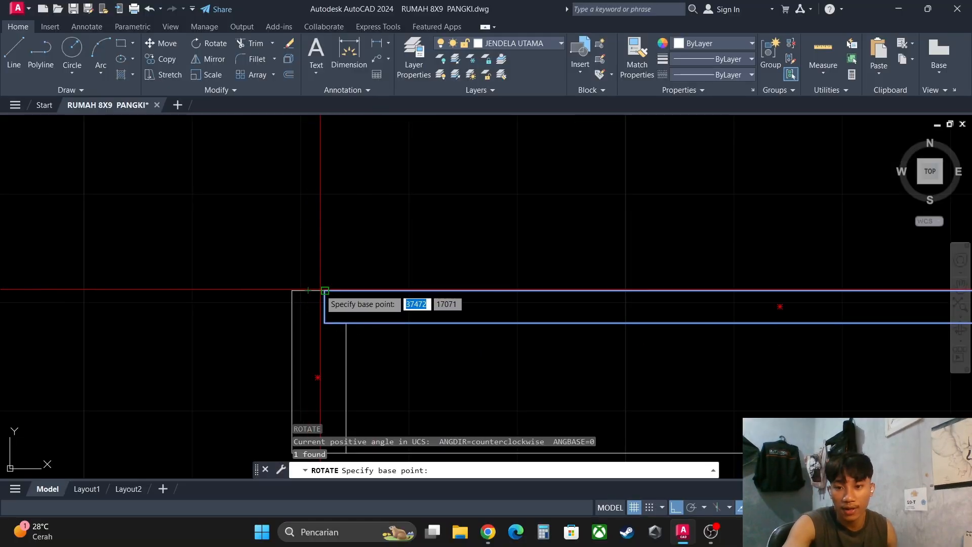
{"action": "left_click", "coordinate": [325, 291]}
{"action": "scroll", "coordinate": [341, 256], "scroll_direction": "down", "scroll_amount": 4}
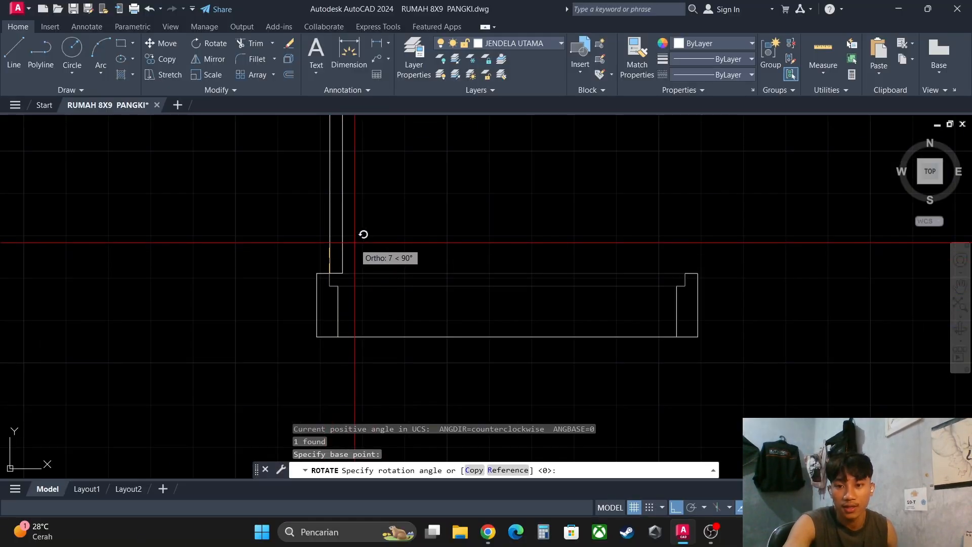
{"action": "scroll", "coordinate": [309, 240], "scroll_direction": "down", "scroll_amount": 4}
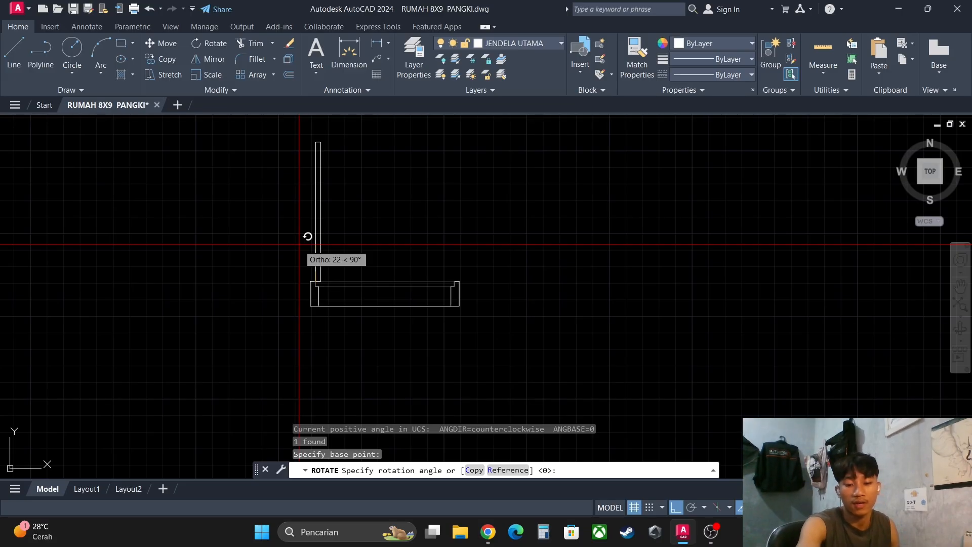
{"action": "key", "text": "F8"}
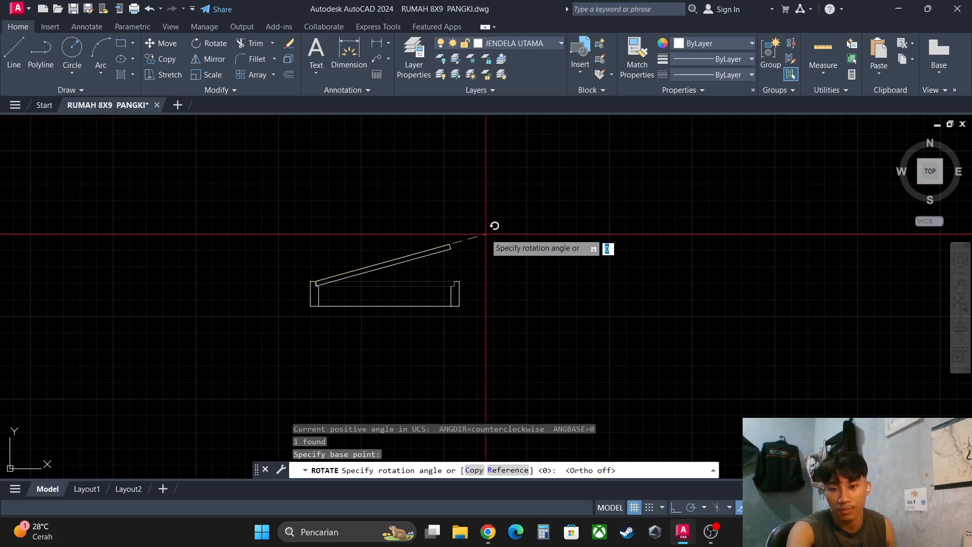
{"action": "scroll", "coordinate": [462, 237], "scroll_direction": "up", "scroll_amount": 2}
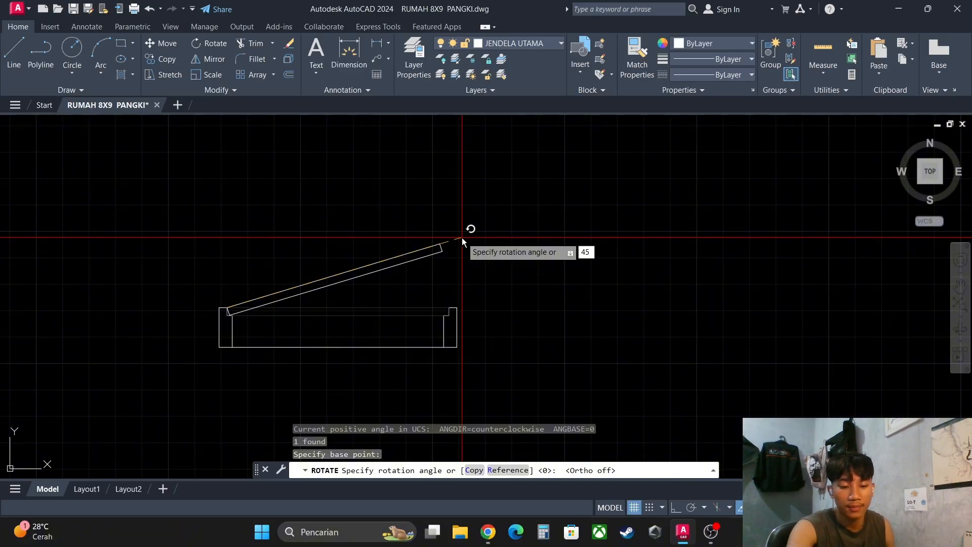
{"action": "key", "text": "Return"}
{"action": "middle_click_drag", "start_coordinate": [339, 205], "coordinate": [423, 214]}
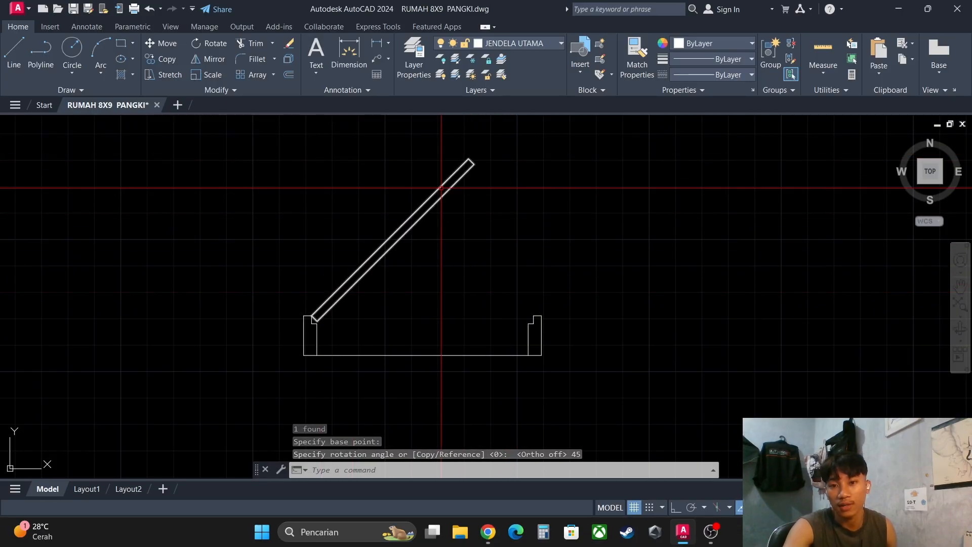
{"action": "scroll", "coordinate": [486, 202], "scroll_direction": "down", "scroll_amount": 2}
{"action": "left_click", "coordinate": [575, 253]}
{"action": "left_click", "coordinate": [514, 218]}
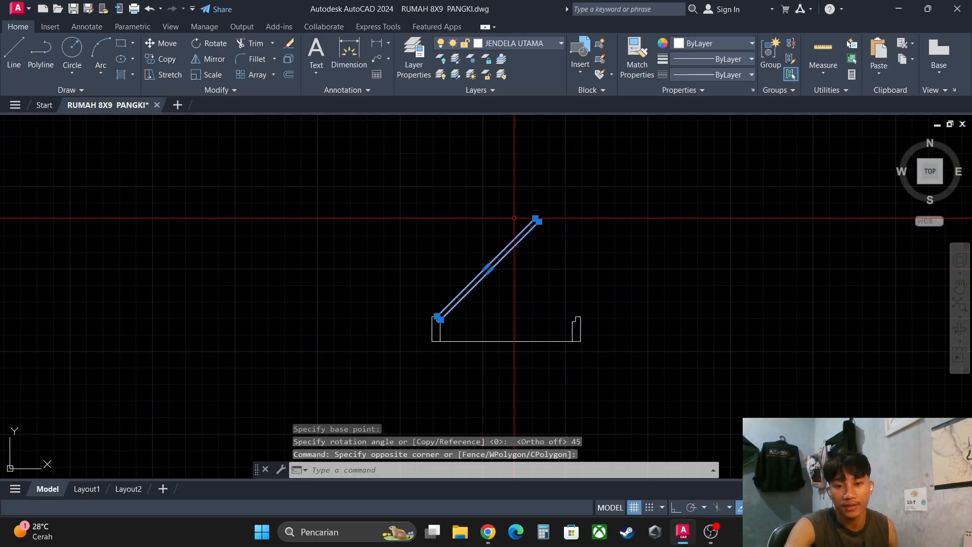
{"action": "key", "text": "Escape"}
{"action": "key", "text": "Escape"}
{"action": "scroll", "coordinate": [524, 257], "scroll_direction": "up", "scroll_amount": 4}
{"action": "scroll", "coordinate": [381, 323], "scroll_direction": "down", "scroll_amount": 2}
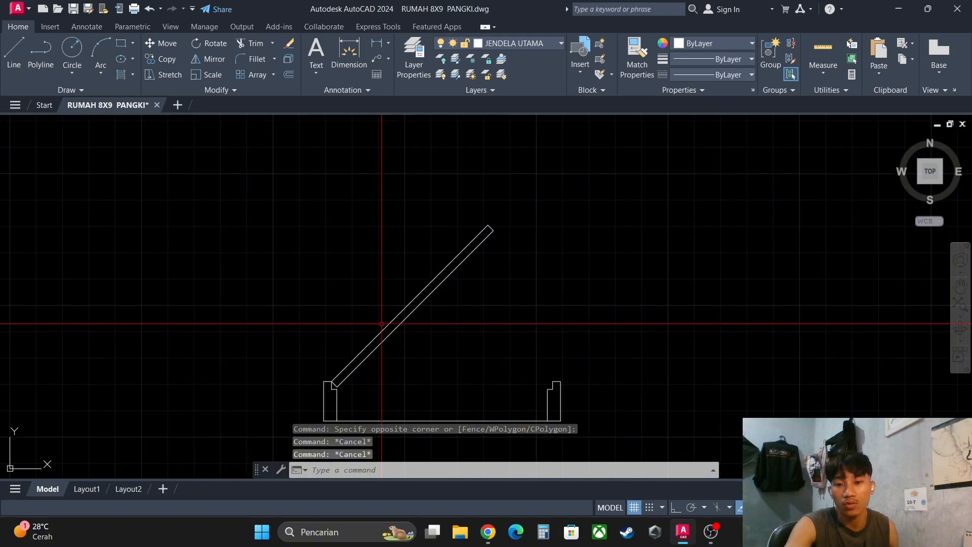
{"action": "scroll", "coordinate": [381, 323], "scroll_direction": "down", "scroll_amount": 2}
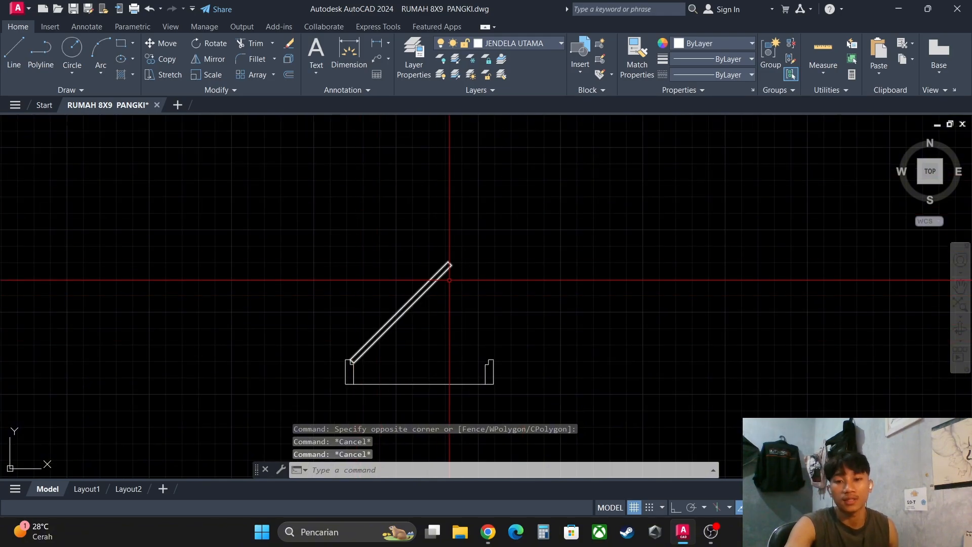
{"action": "scroll", "coordinate": [450, 287], "scroll_direction": "up", "scroll_amount": 4}
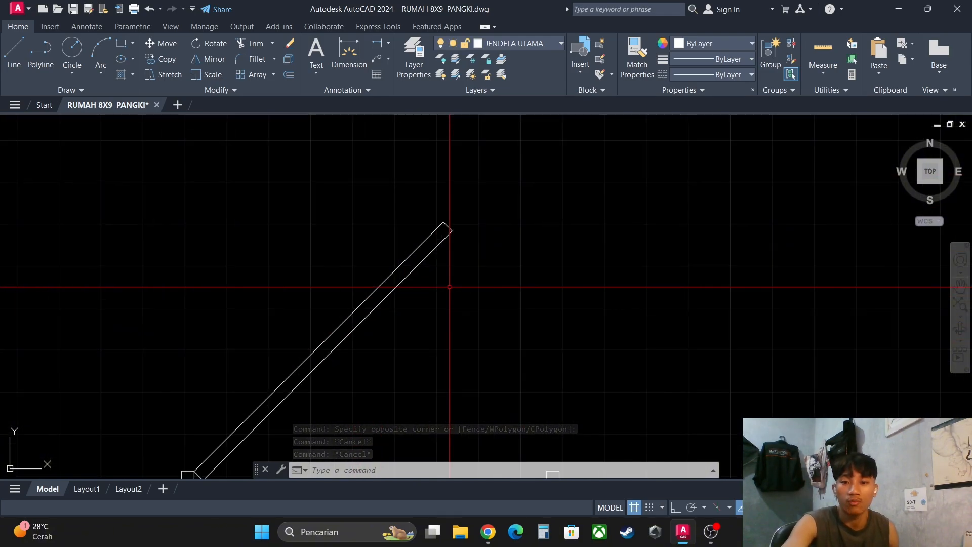
{"action": "left_click", "coordinate": [450, 287]}
{"action": "left_click", "coordinate": [397, 221]}
{"action": "scroll", "coordinate": [409, 241], "scroll_direction": "down", "scroll_amount": 4}
{"action": "middle_click_drag", "start_coordinate": [425, 255], "coordinate": [425, 224]}
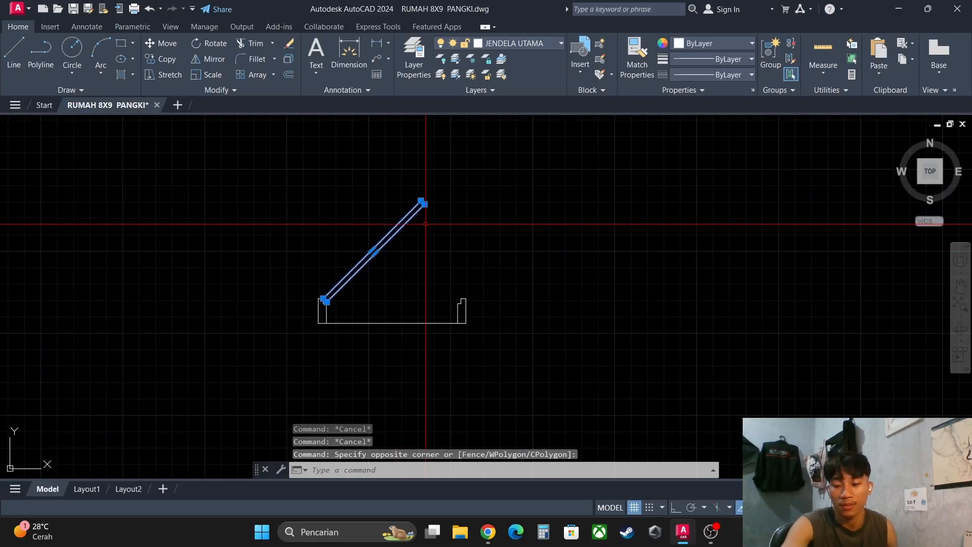
{"action": "key", "text": "Escape"}
{"action": "type", "text": "ar"}
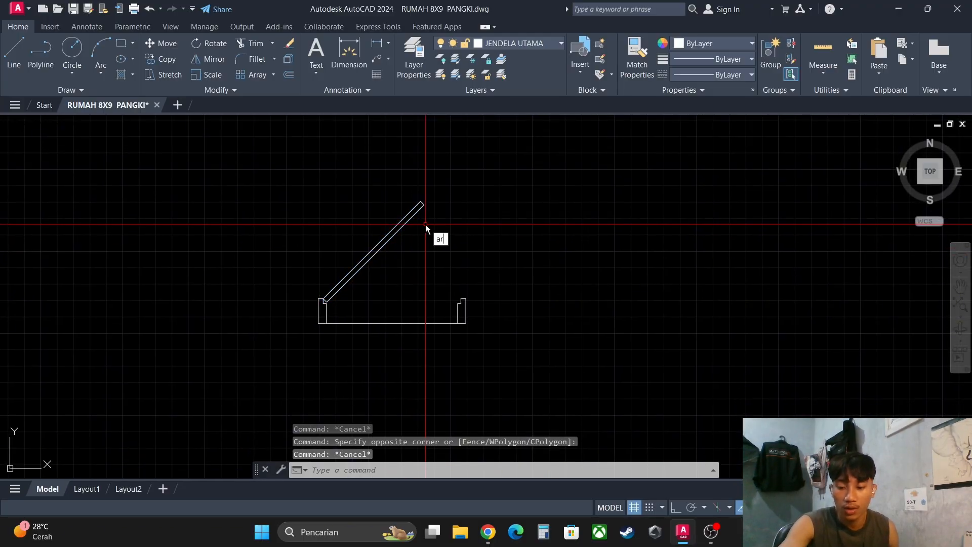
{"action": "type", "text": "c"}
{"action": "key", "text": "Return"}
{"action": "scroll", "coordinate": [426, 224], "scroll_direction": "up", "scroll_amount": 4}
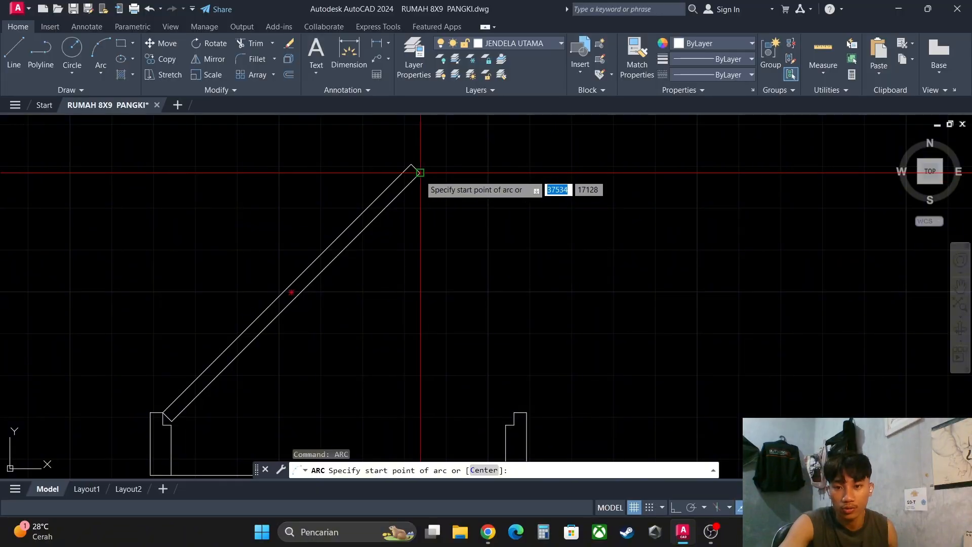
{"action": "left_click", "coordinate": [420, 172]}
{"action": "key", "text": "Escape"}
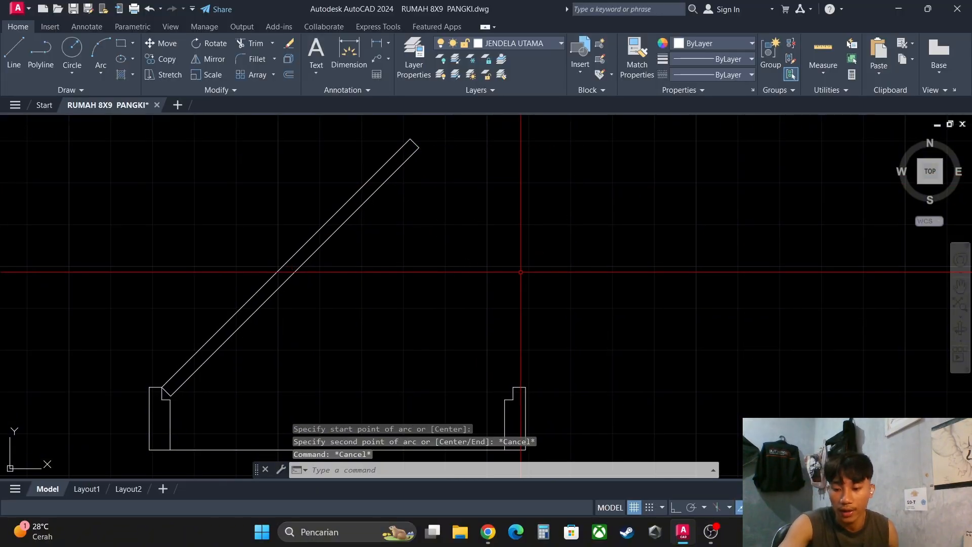
- Draw a three-point swing arc from the open sash's lower tip corner through the right notch's top corner to its inner corner
{"action": "type", "text": "ARC"}
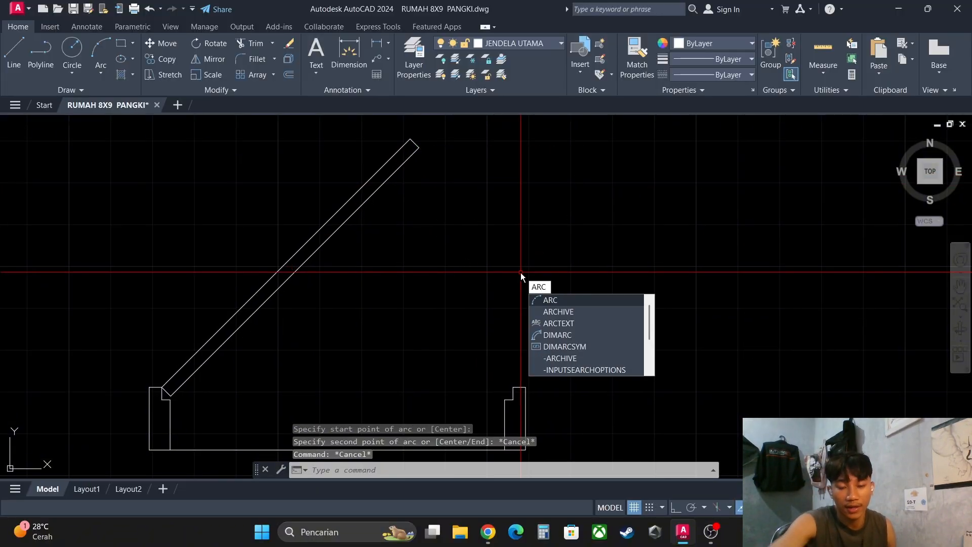
{"action": "key", "text": "Return"}
{"action": "scroll", "coordinate": [414, 151], "scroll_direction": "up", "scroll_amount": 3}
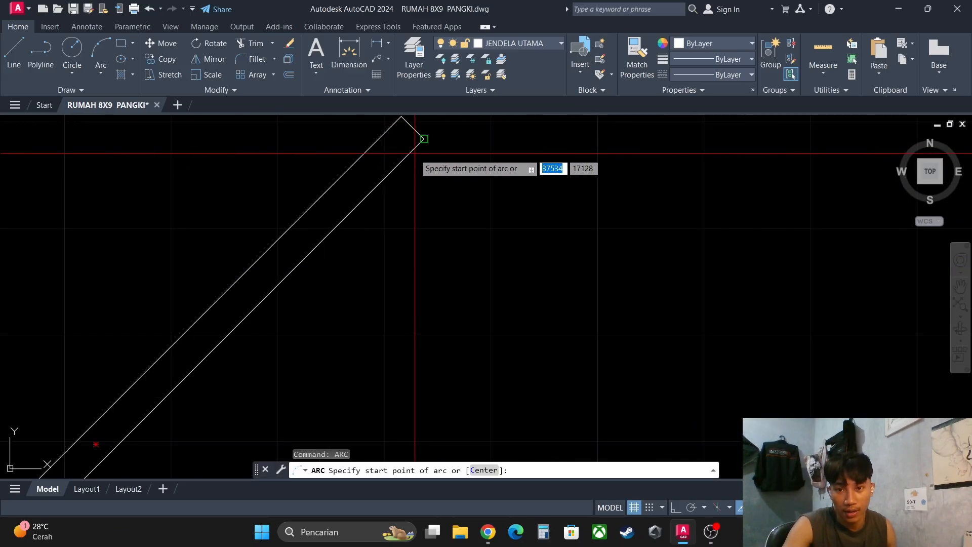
{"action": "left_click", "coordinate": [424, 139]}
{"action": "scroll", "coordinate": [466, 147], "scroll_direction": "up", "scroll_amount": 2}
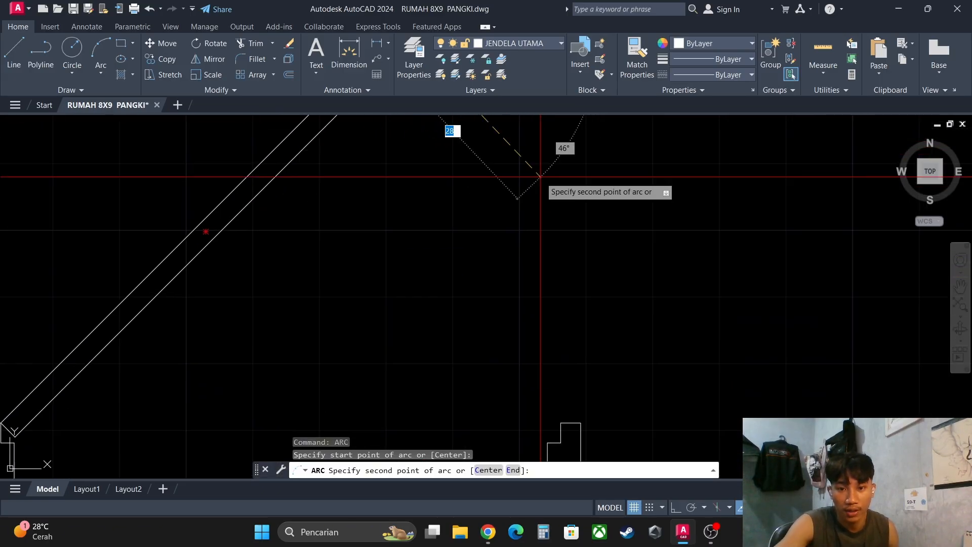
{"action": "middle_click_drag", "start_coordinate": [564, 398], "coordinate": [547, 341]}
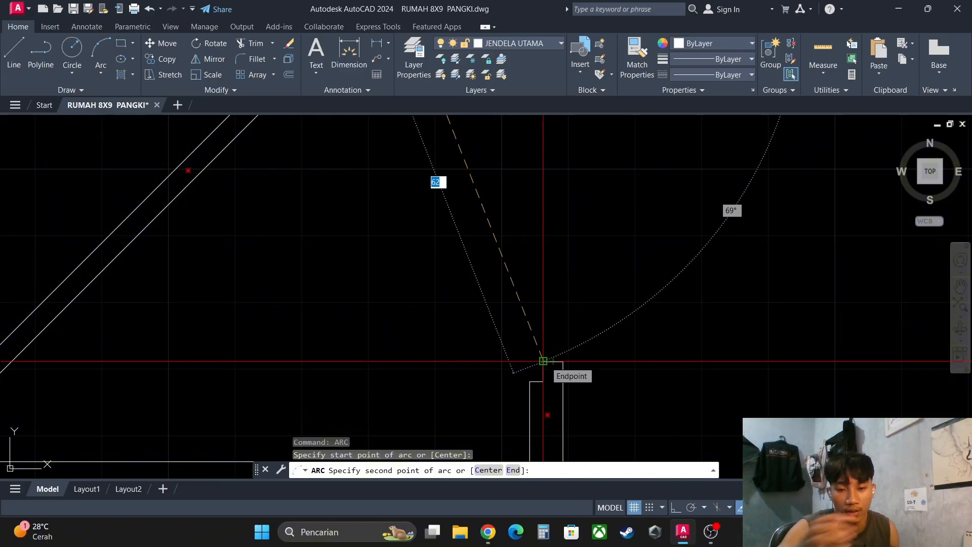
{"action": "left_click", "coordinate": [543, 360]}
{"action": "middle_click_drag", "start_coordinate": [557, 360], "coordinate": [558, 325]}
{"action": "scroll", "coordinate": [549, 339], "scroll_direction": "up", "scroll_amount": 8}
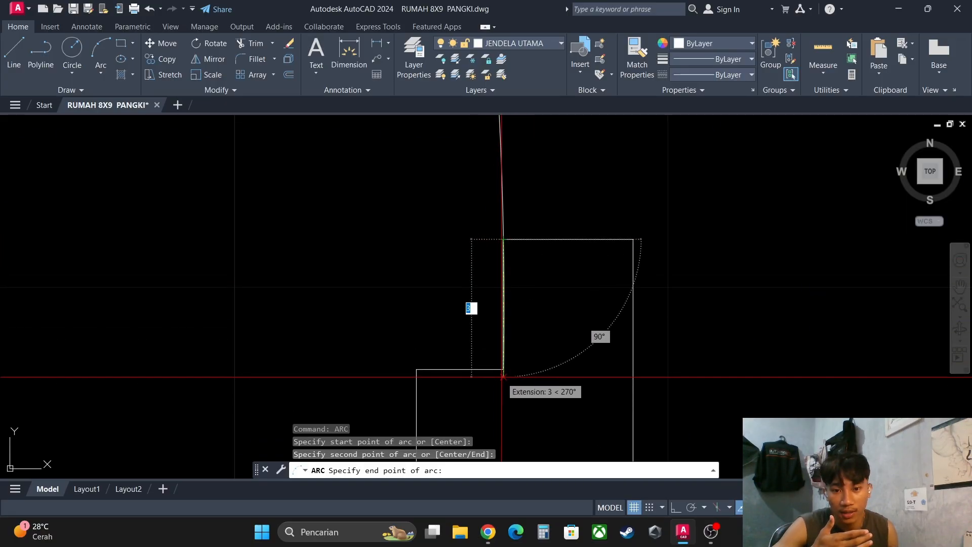
{"action": "scroll", "coordinate": [597, 272], "scroll_direction": "down", "scroll_amount": 5}
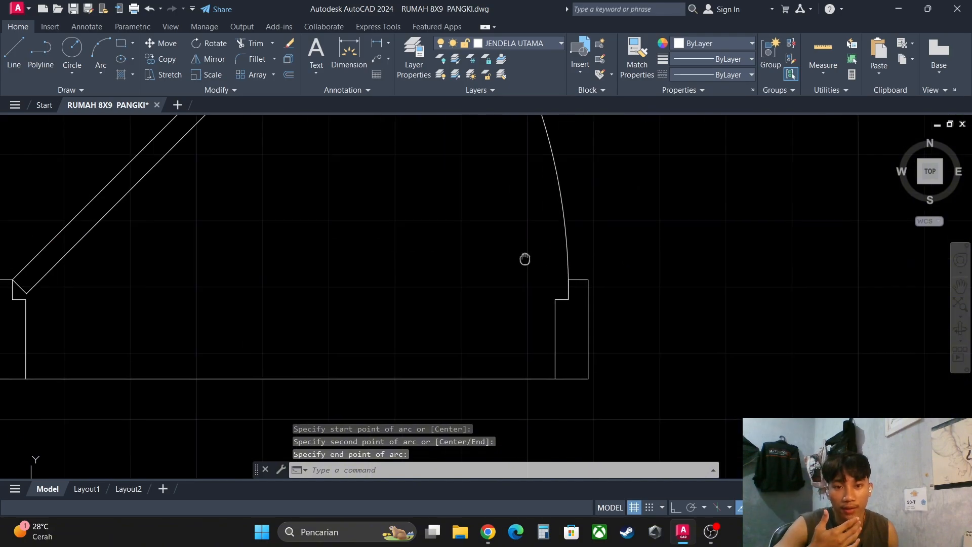
{"action": "scroll", "coordinate": [608, 324], "scroll_direction": "up", "scroll_amount": 3}
{"action": "scroll", "coordinate": [608, 295], "scroll_direction": "down", "scroll_amount": 3}
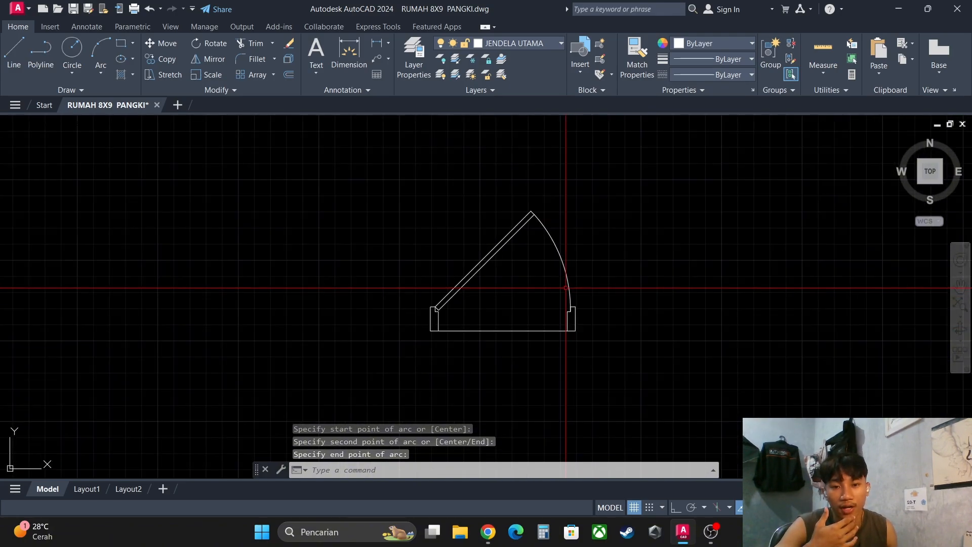
{"action": "left_click", "coordinate": [377, 163]}
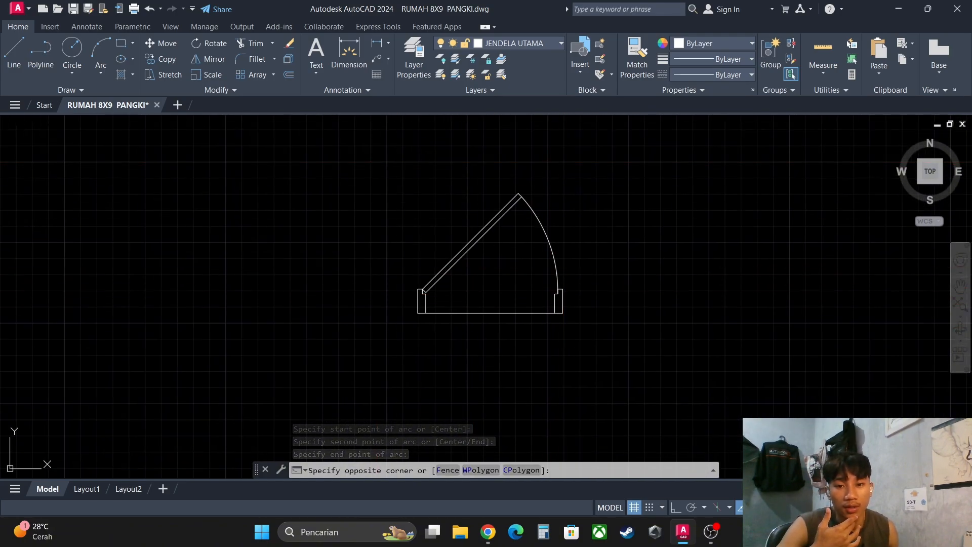
{"action": "left_click", "coordinate": [651, 333]}
{"action": "key", "text": "Escape"}
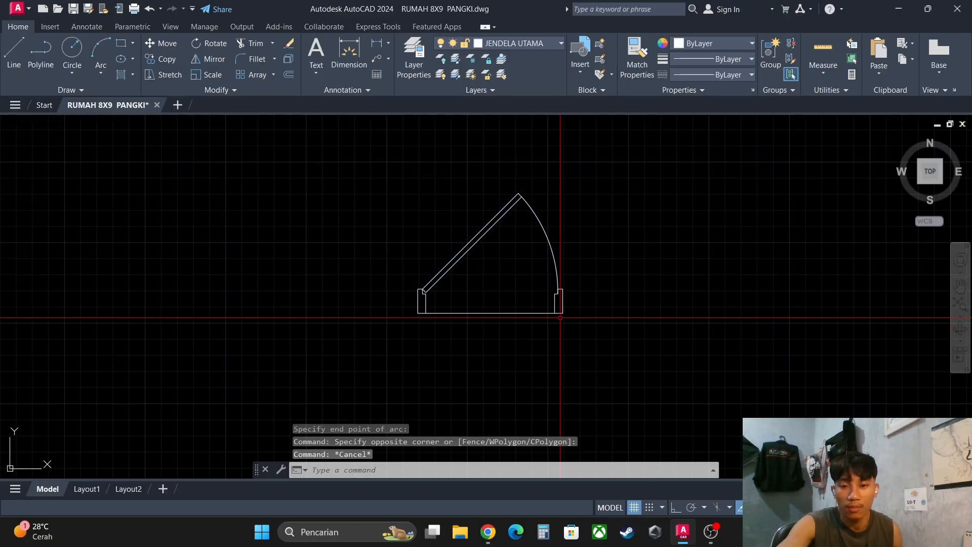
{"action": "middle_click_drag", "start_coordinate": [516, 301], "coordinate": [520, 284]}
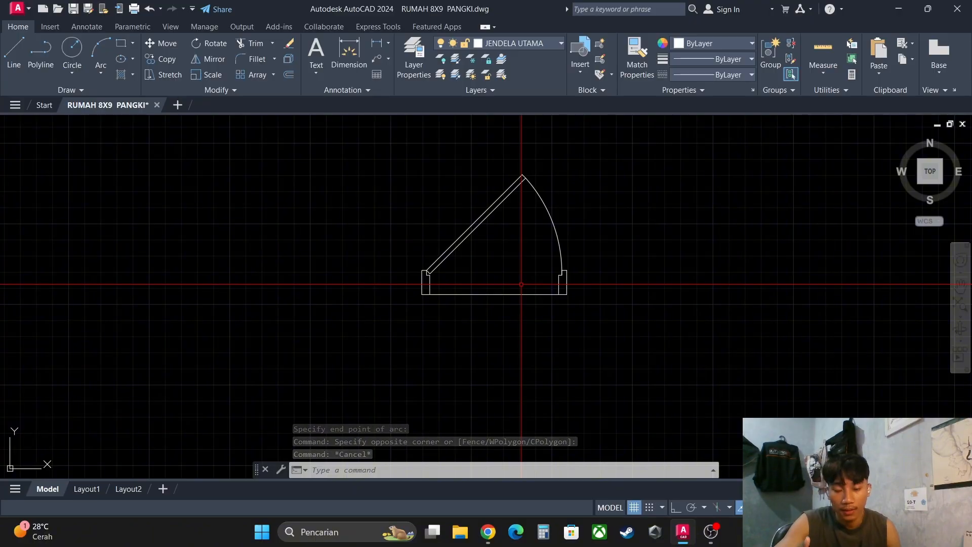
{"action": "scroll", "coordinate": [479, 377], "scroll_direction": "up", "scroll_amount": 4}
{"action": "middle_click_drag", "start_coordinate": [462, 328], "coordinate": [456, 341]}
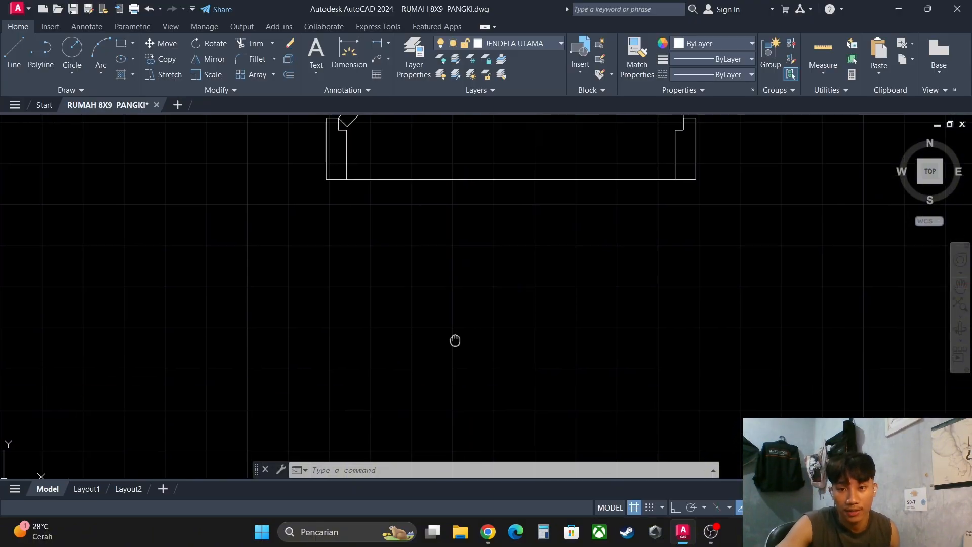
{"action": "scroll", "coordinate": [407, 334], "scroll_direction": "down", "scroll_amount": 4}
{"action": "middle_click_drag", "start_coordinate": [399, 308], "coordinate": [409, 311]}
{"action": "type", "text": "dli"}
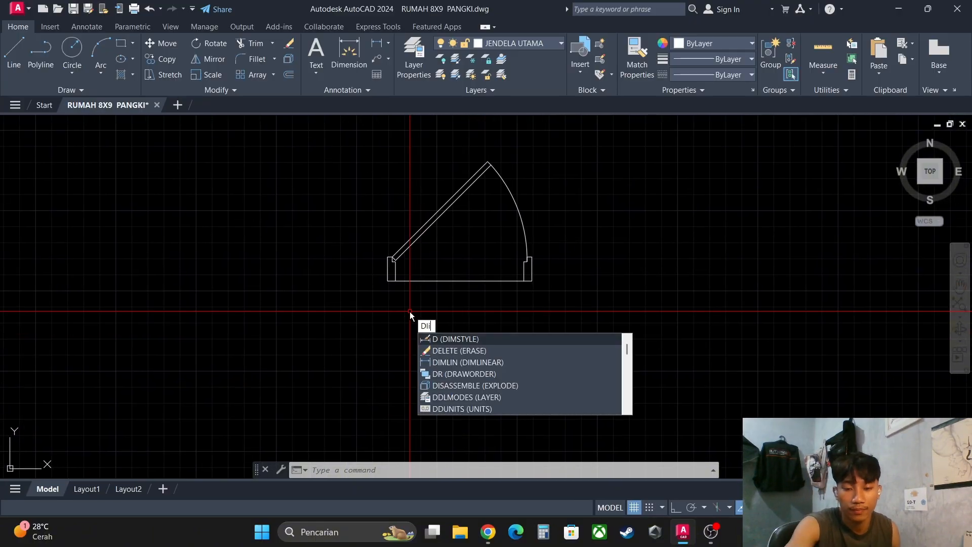
{"action": "key", "text": "space"}
{"action": "key", "text": "space"}
{"action": "scroll", "coordinate": [387, 310], "scroll_direction": "up", "scroll_amount": 6}
{"action": "middle_click_drag", "start_coordinate": [378, 247], "coordinate": [378, 253]}
{"action": "key", "text": "Escape"}
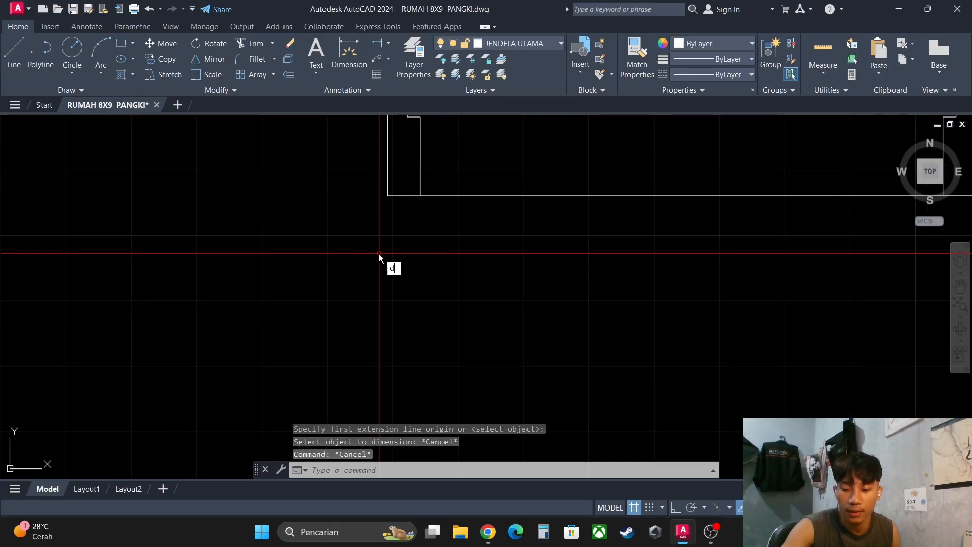
- Add a linear dimension across the window's full outer width, placing the dimension line below the plan view
{"action": "type", "text": "d"}
{"action": "scroll", "coordinate": [431, 248], "scroll_direction": "down", "scroll_amount": 2}
{"action": "type", "text": "li"}
{"action": "key", "text": "space"}
{"action": "scroll", "coordinate": [511, 222], "scroll_direction": "down", "scroll_amount": 2}
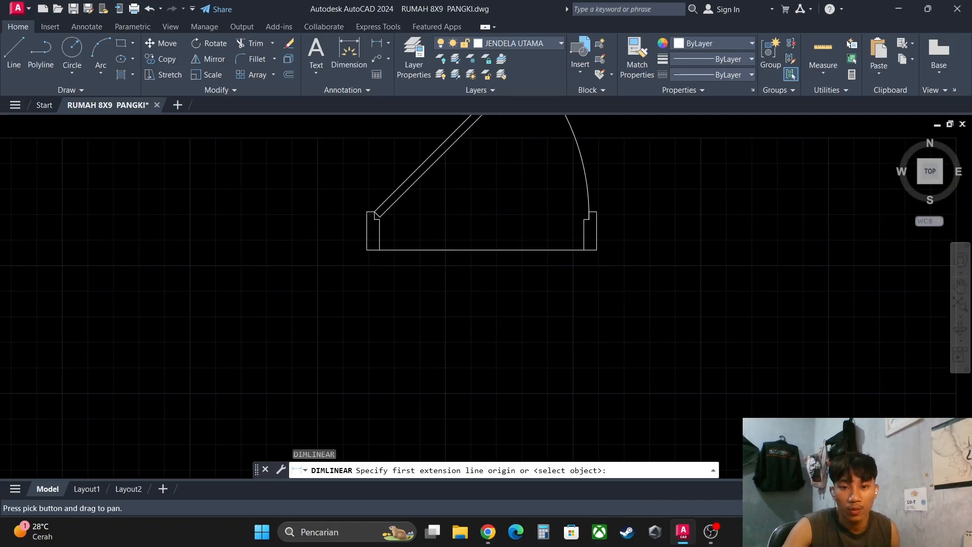
{"action": "scroll", "coordinate": [369, 261], "scroll_direction": "up", "scroll_amount": 2}
{"action": "left_click", "coordinate": [363, 242]}
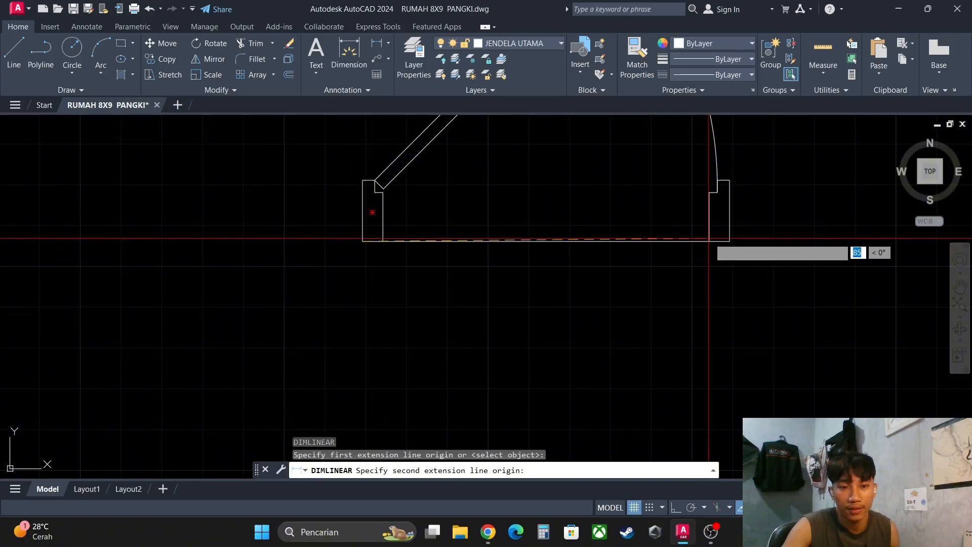
{"action": "left_click", "coordinate": [728, 241]}
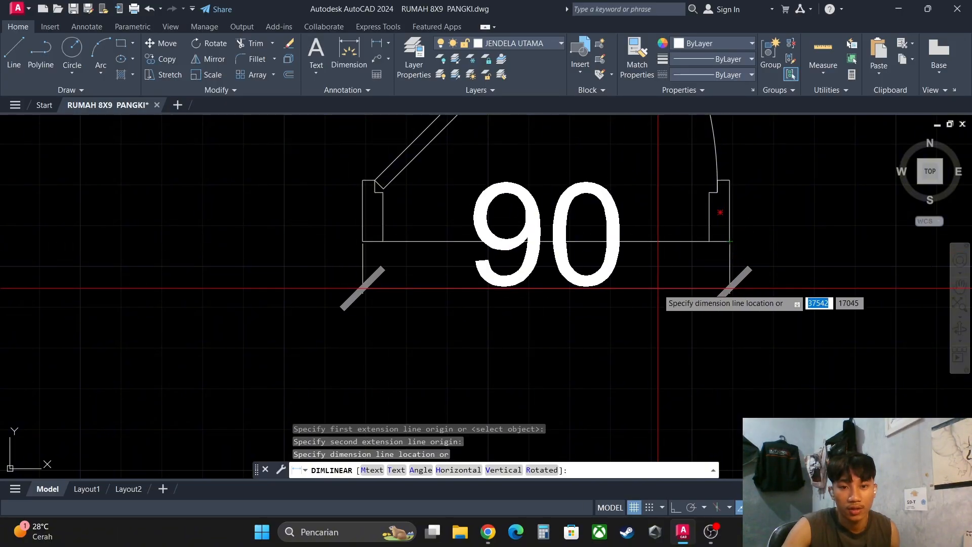
{"action": "scroll", "coordinate": [704, 445], "scroll_direction": "down", "scroll_amount": 2}
{"action": "middle_click_drag", "start_coordinate": [676, 395], "coordinate": [665, 330]}
{"action": "left_click", "coordinate": [663, 366]}
{"action": "key", "text": "Escape"}
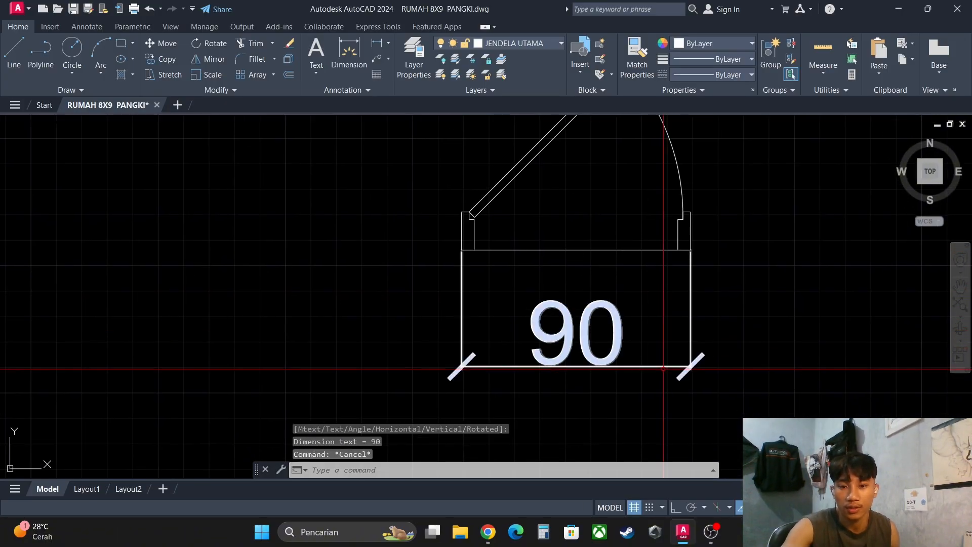
{"action": "middle_click_drag", "start_coordinate": [663, 365], "coordinate": [561, 263]}
{"action": "scroll", "coordinate": [557, 271], "scroll_direction": "down", "scroll_amount": 3}
{"action": "scroll", "coordinate": [542, 283], "scroll_direction": "up", "scroll_amount": 2}
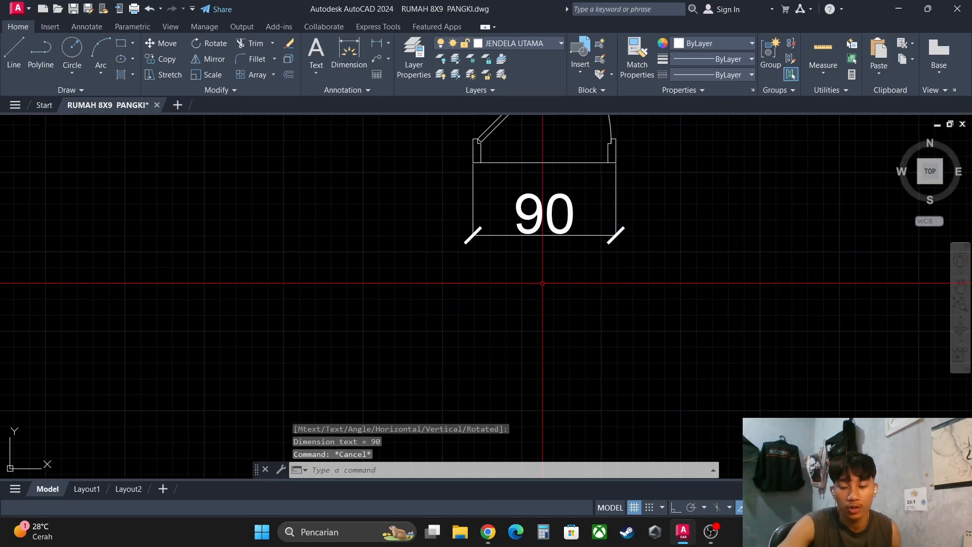
{"action": "key", "text": "Return"}
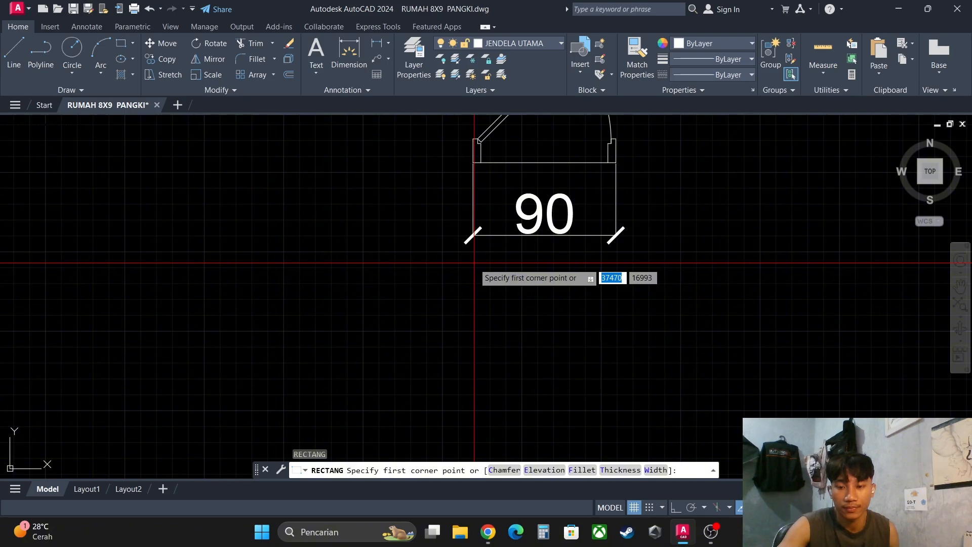
{"action": "key", "text": "Escape"}
{"action": "middle_click_drag", "start_coordinate": [481, 193], "coordinate": [481, 204]}
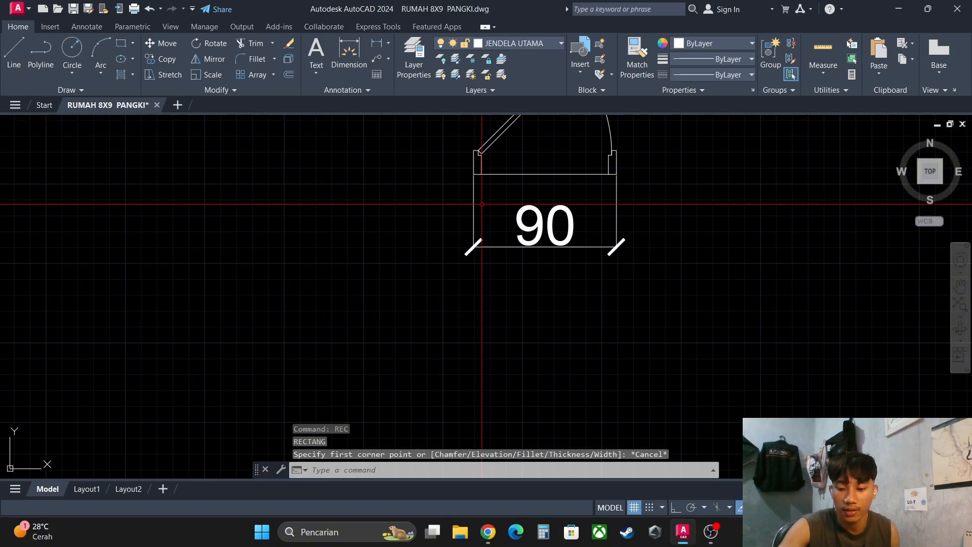
- Draw two vertical construction lines through the outer bottom corners of the window's left and right frame profiles
{"action": "type", "text": "x"}
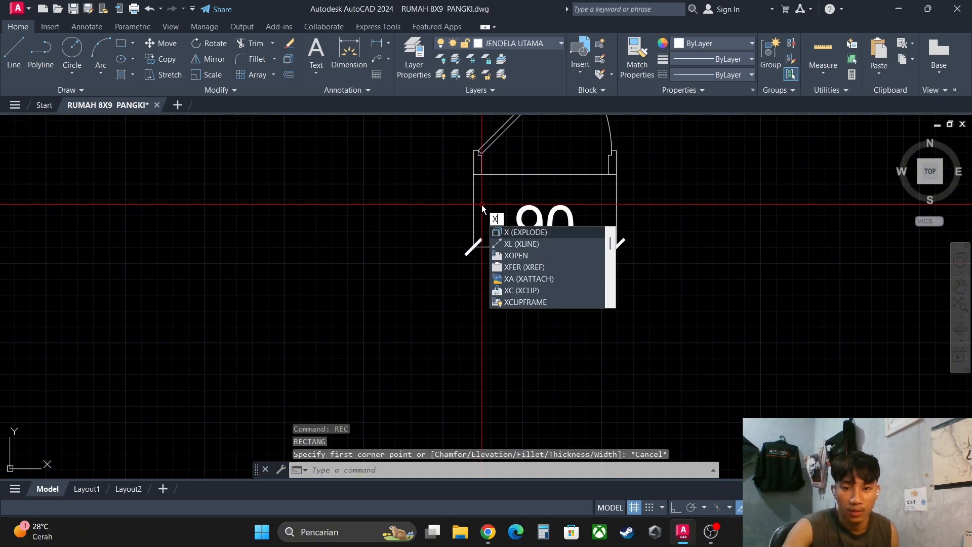
{"action": "type", "text": "l"}
{"action": "key", "text": "Return"}
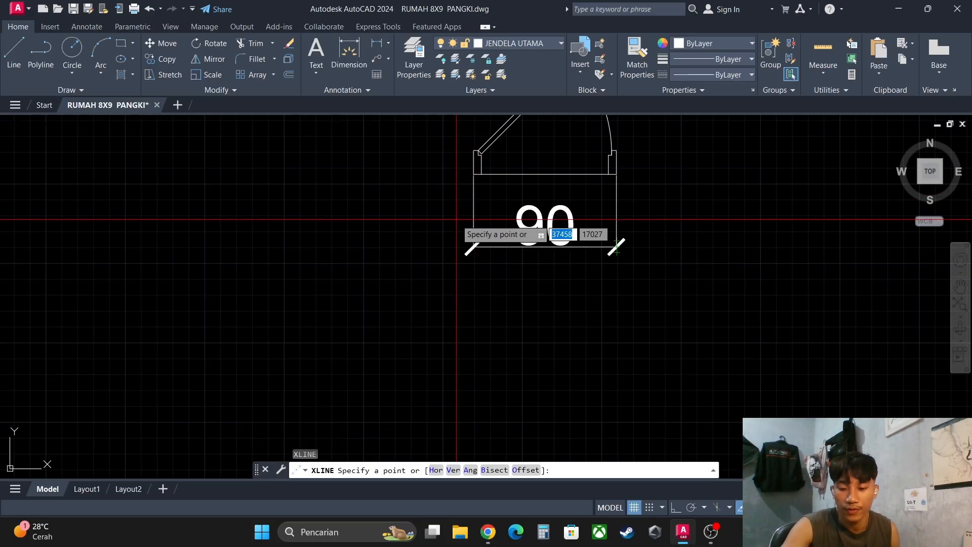
{"action": "type", "text": "v"}
{"action": "key", "text": "Return"}
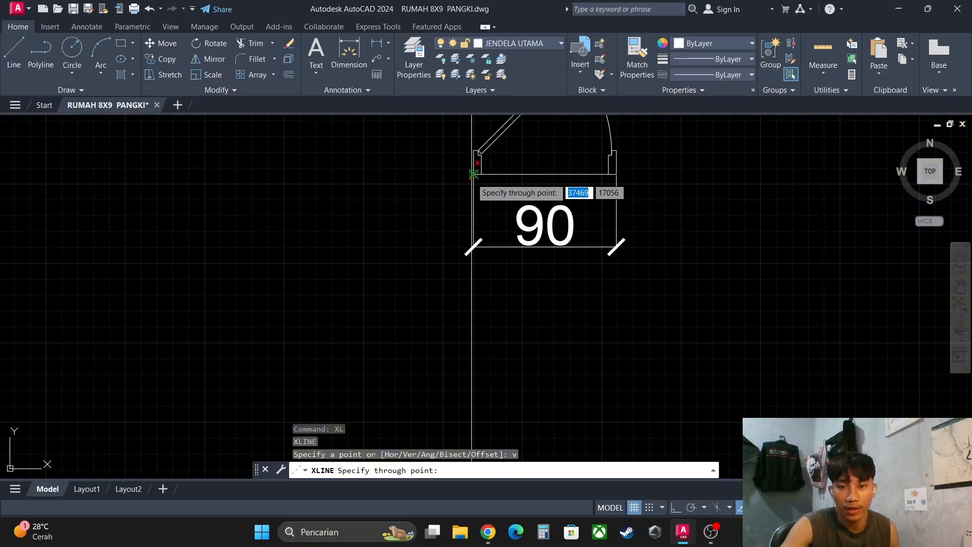
{"action": "scroll", "coordinate": [473, 174], "scroll_direction": "up", "scroll_amount": 2}
{"action": "left_click", "coordinate": [474, 172]}
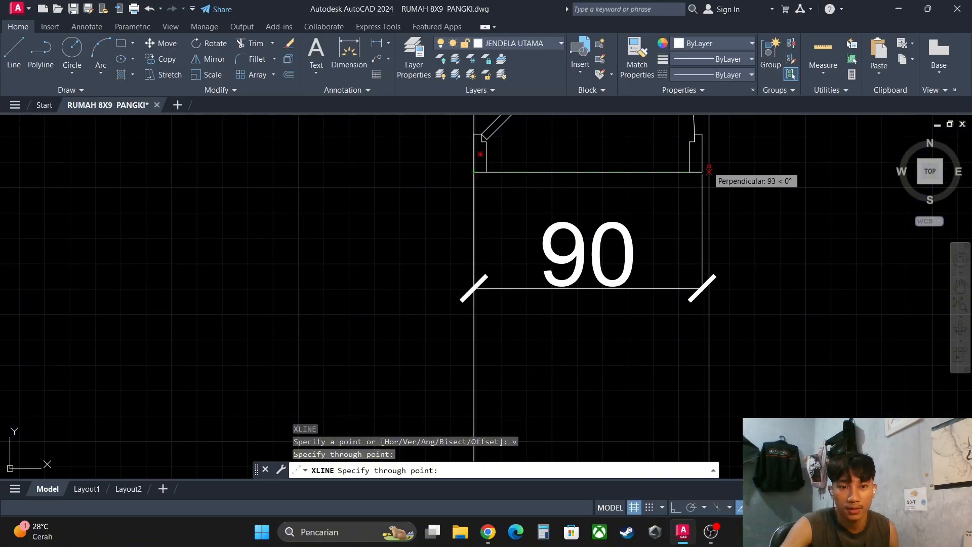
{"action": "left_click", "coordinate": [702, 172]}
{"action": "scroll", "coordinate": [707, 276], "scroll_direction": "down", "scroll_amount": 6}
{"action": "key", "text": "Escape"}
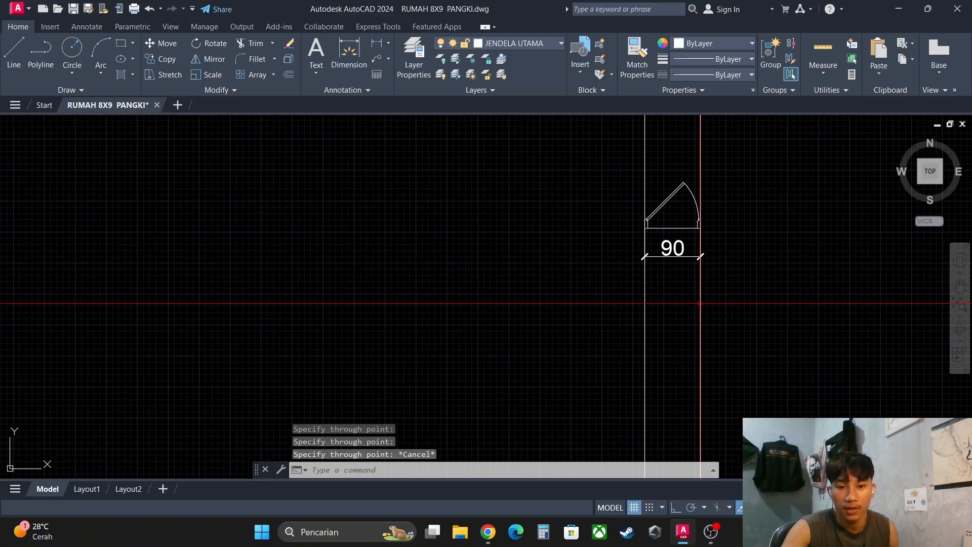
{"action": "middle_click_drag", "start_coordinate": [693, 278], "coordinate": [673, 270]}
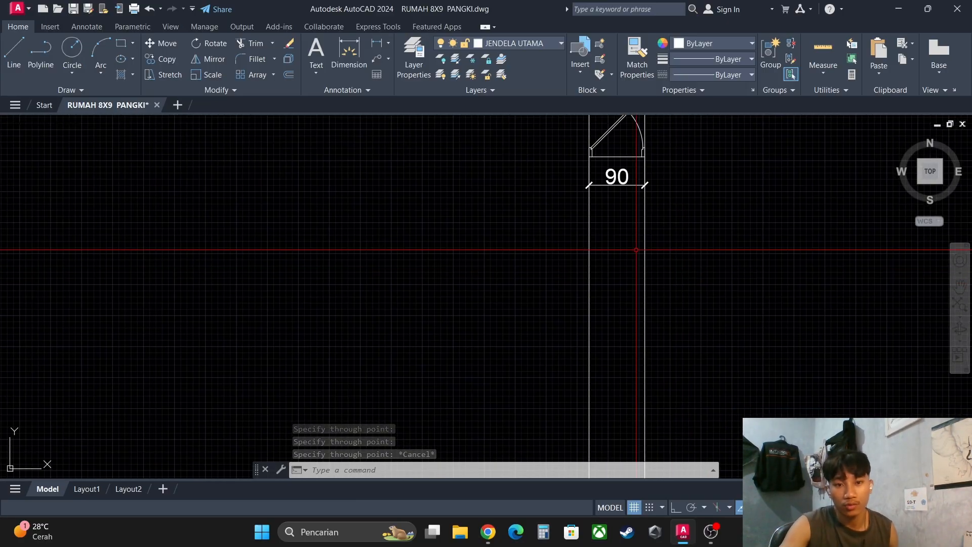
{"action": "left_click", "coordinate": [685, 265]}
{"action": "left_click", "coordinate": [635, 264]}
{"action": "left_click", "coordinate": [620, 264]}
{"action": "left_click", "coordinate": [586, 264]}
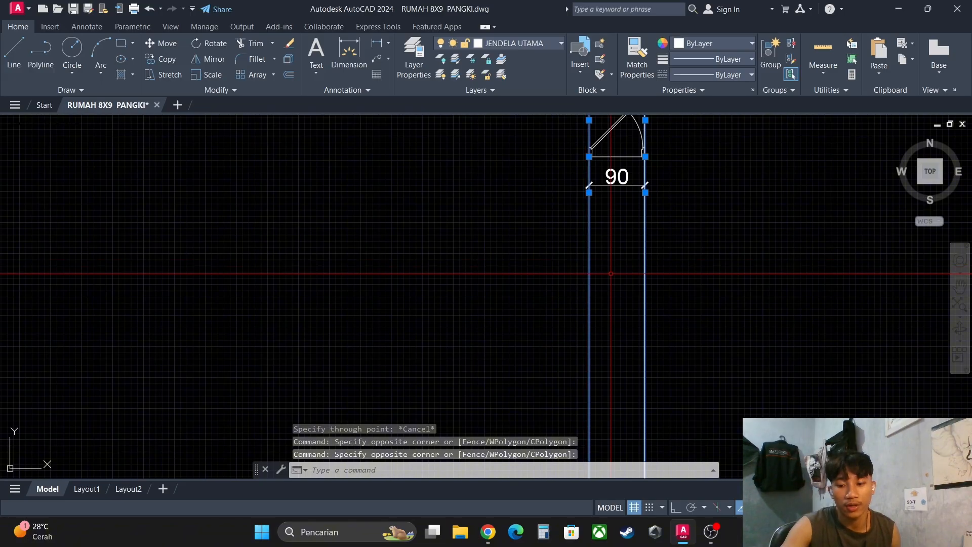
{"action": "key", "text": "Escape"}
- Draw a horizontal construction line crossing both vertical construction lines below the window's width dimension
{"action": "middle_click_drag", "start_coordinate": [653, 273], "coordinate": [576, 247]}
{"action": "type", "text": "xl"}
{"action": "key", "text": "Return"}
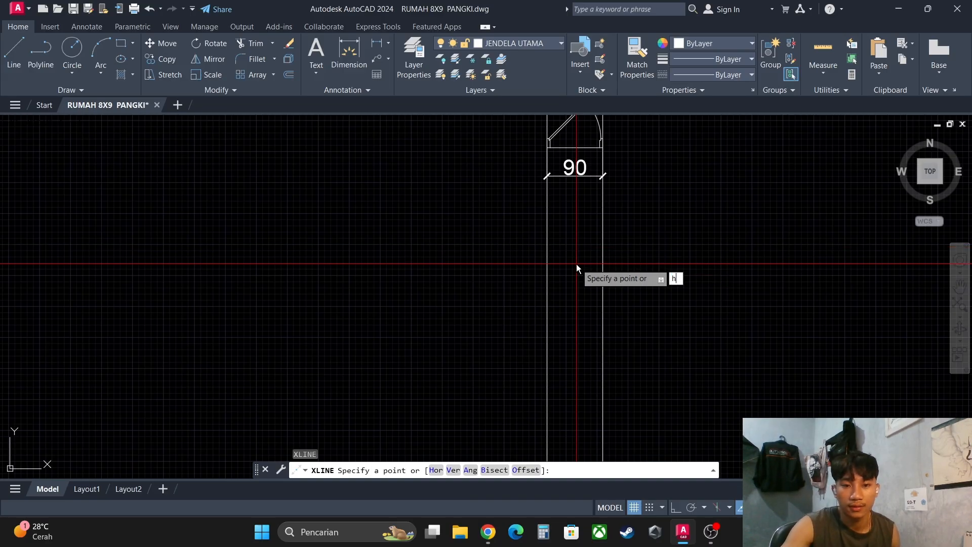
{"action": "type", "text": "h"}
{"action": "key", "text": "Return"}
{"action": "scroll", "coordinate": [577, 282], "scroll_direction": "up", "scroll_amount": 2}
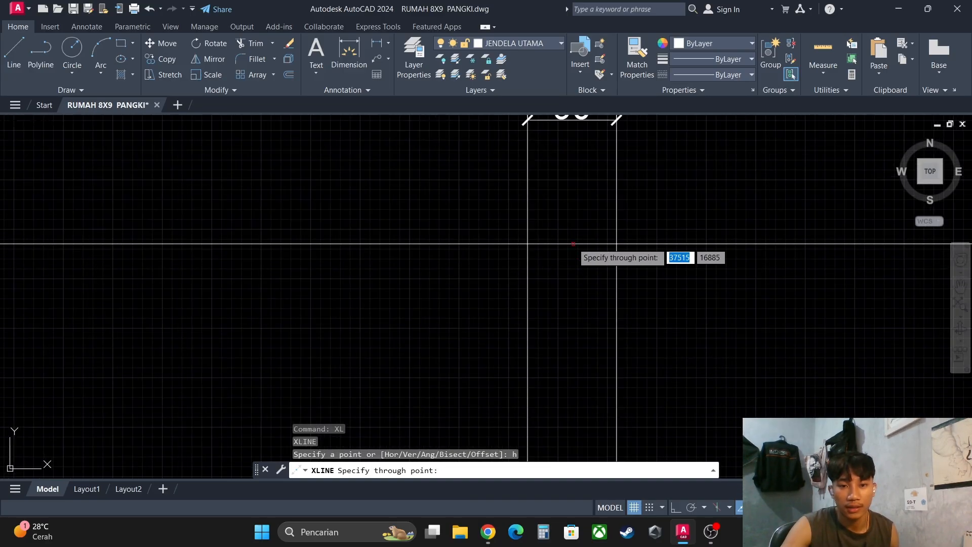
{"action": "left_click", "coordinate": [570, 216]}
{"action": "key", "text": "Escape"}
{"action": "key", "text": "Escape"}
- Copy the horizontal construction line 210 units straight down with Ortho on
{"action": "left_click", "coordinate": [680, 222]}
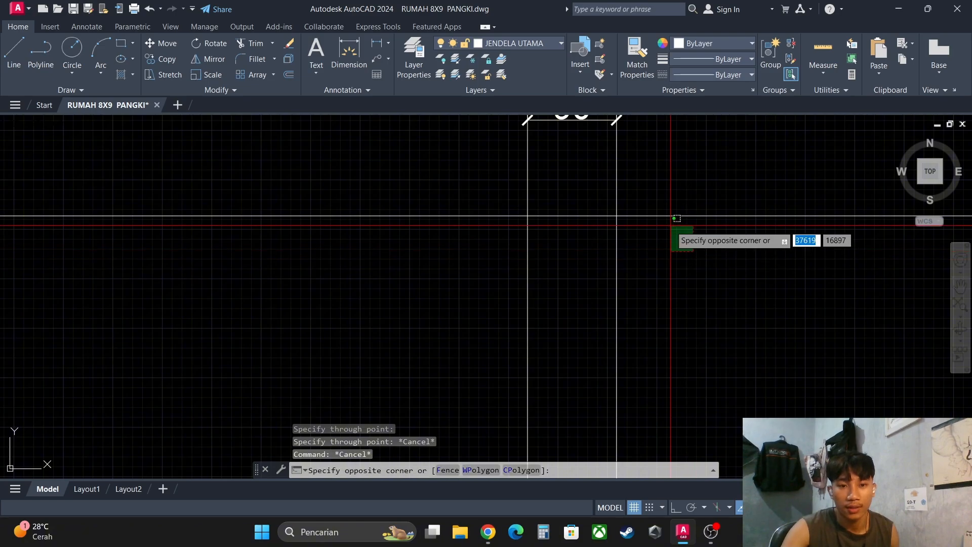
{"action": "left_click", "coordinate": [676, 212]}
{"action": "scroll", "coordinate": [645, 230], "scroll_direction": "down", "scroll_amount": 4}
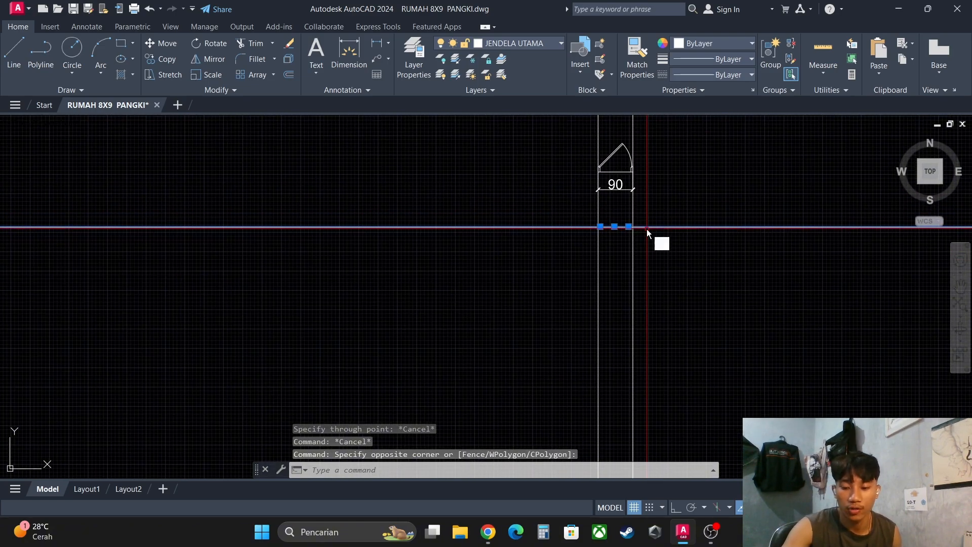
{"action": "type", "text": "co"}
{"action": "key", "text": "Return"}
{"action": "left_click", "coordinate": [663, 227]}
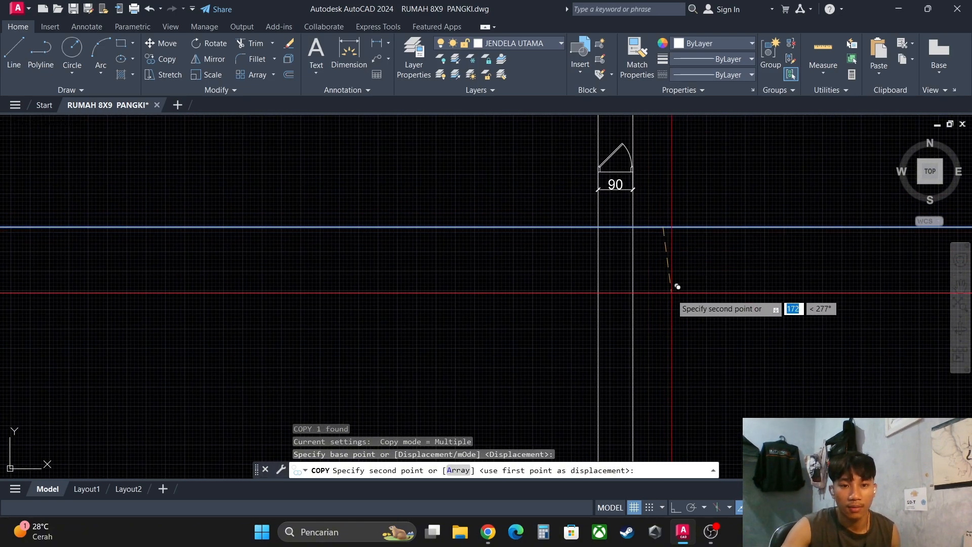
{"action": "key", "text": "F8"}
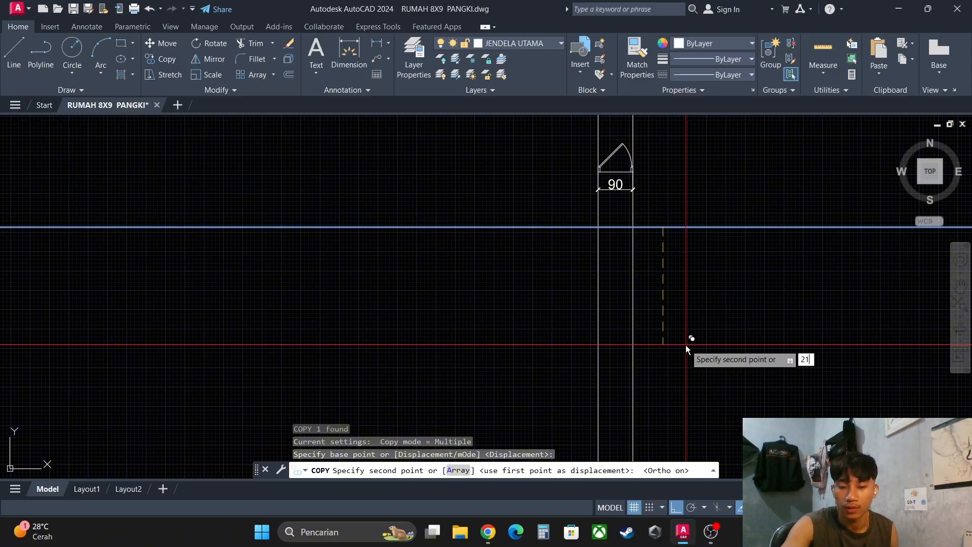
{"action": "type", "text": "0"}
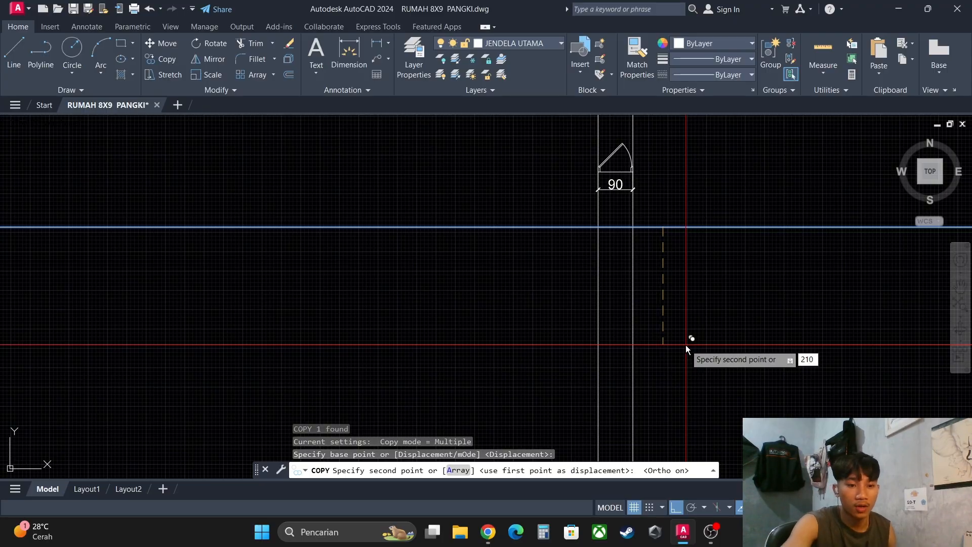
{"action": "key", "text": "Return"}
{"action": "key", "text": "Escape"}
{"action": "key", "text": "Escape"}
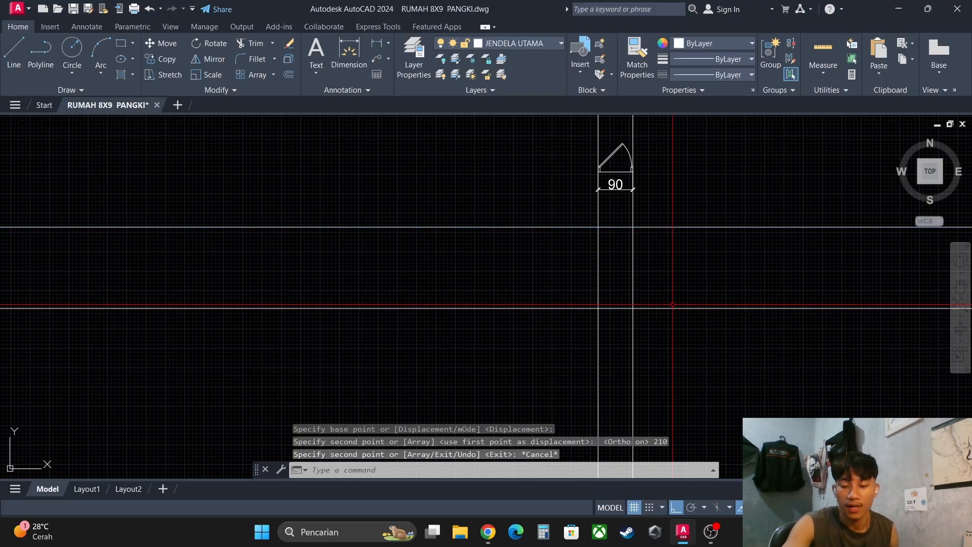
- Trim the four construction lines outside their intersections, leaving a closed rectangle as the window's elevation outline
{"action": "type", "text": "tr"}
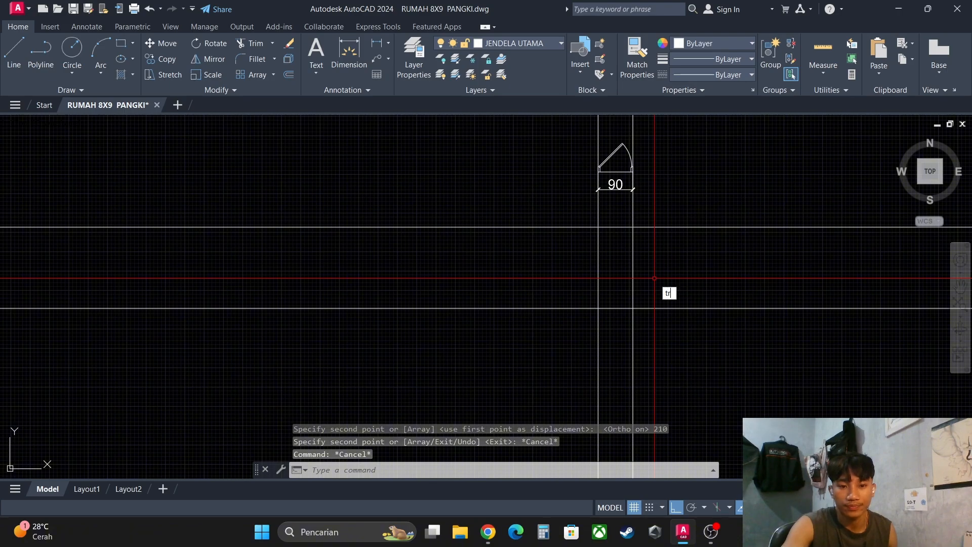
{"action": "key", "text": "Escape"}
{"action": "type", "text": "TR"}
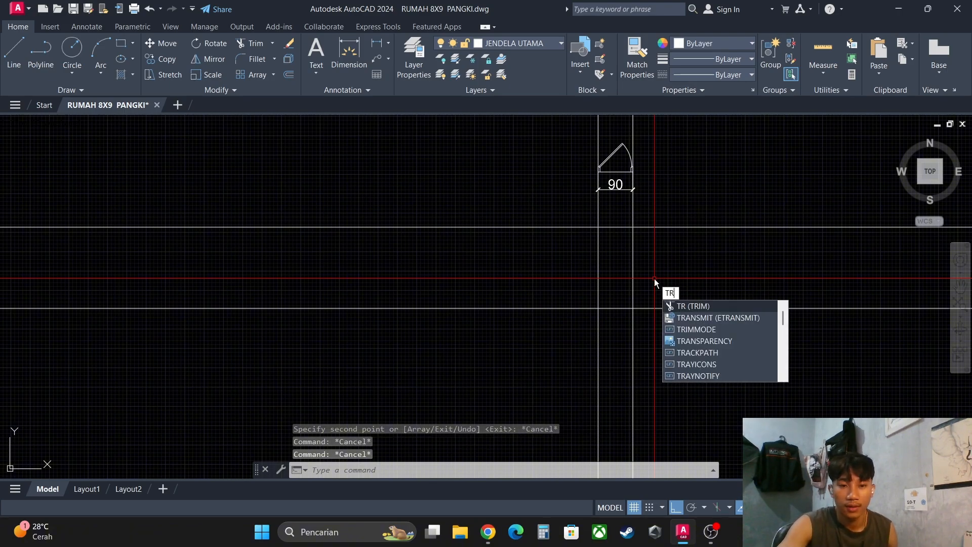
{"action": "key", "text": "Return"}
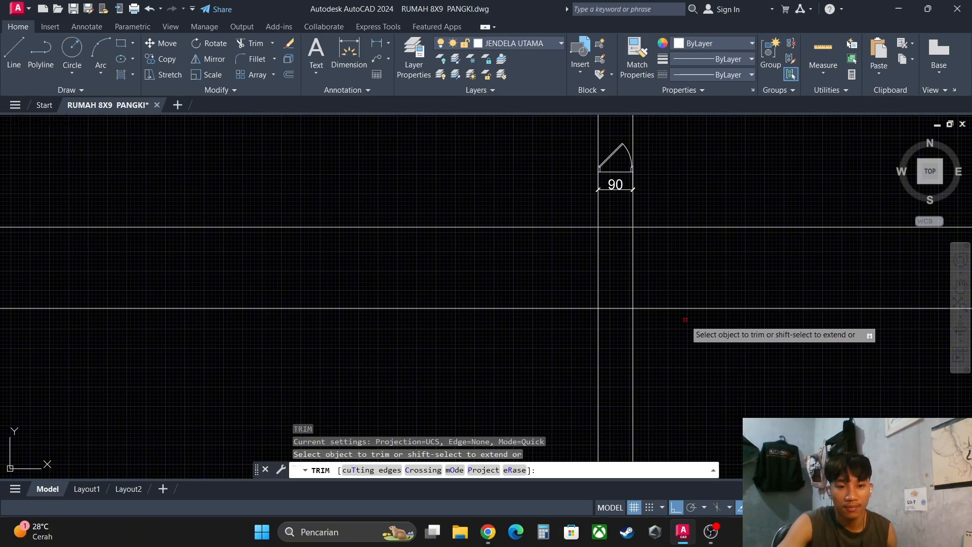
{"action": "left_click", "coordinate": [685, 319]}
{"action": "left_click", "coordinate": [684, 215]}
{"action": "left_click", "coordinate": [673, 322]}
{"action": "left_click", "coordinate": [595, 333]}
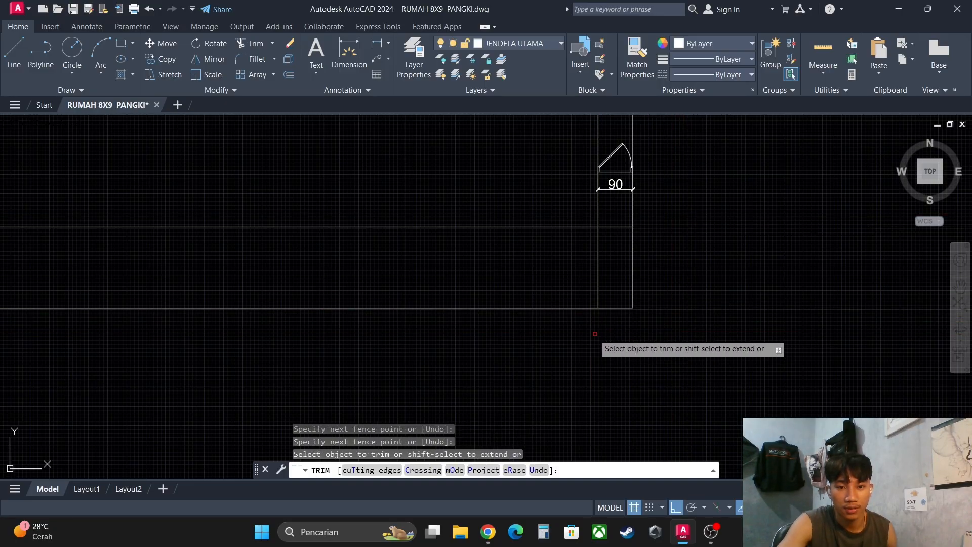
{"action": "left_click", "coordinate": [582, 330]}
{"action": "left_click", "coordinate": [552, 206]}
{"action": "scroll", "coordinate": [605, 214], "scroll_direction": "up", "scroll_amount": 2}
{"action": "left_click", "coordinate": [560, 203]}
{"action": "left_click", "coordinate": [714, 201]}
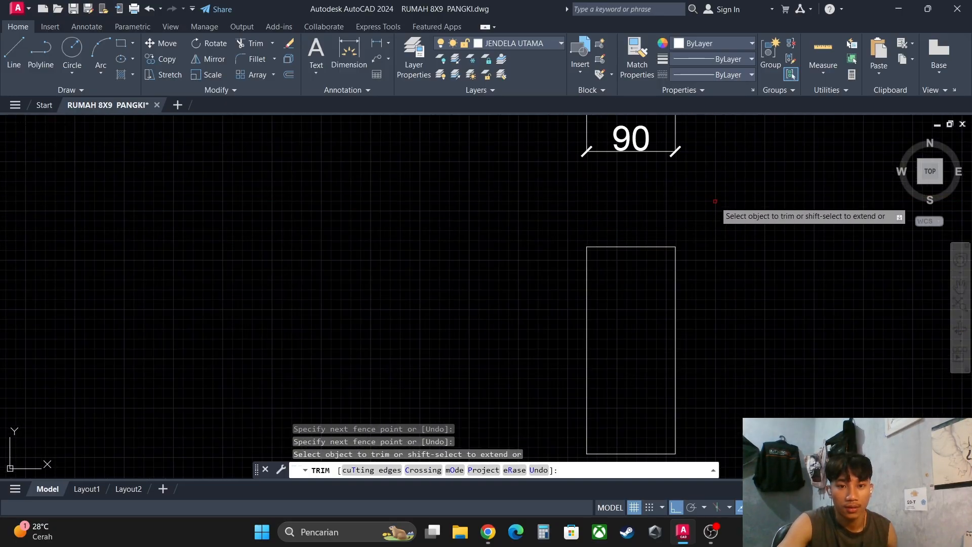
{"action": "key", "text": "Escape"}
- Move the elevation rectangle's four lines straight up, closer to the width dimension of the plan view
{"action": "scroll", "coordinate": [698, 217], "scroll_direction": "down", "scroll_amount": 6}
{"action": "scroll", "coordinate": [694, 245], "scroll_direction": "up", "scroll_amount": 4}
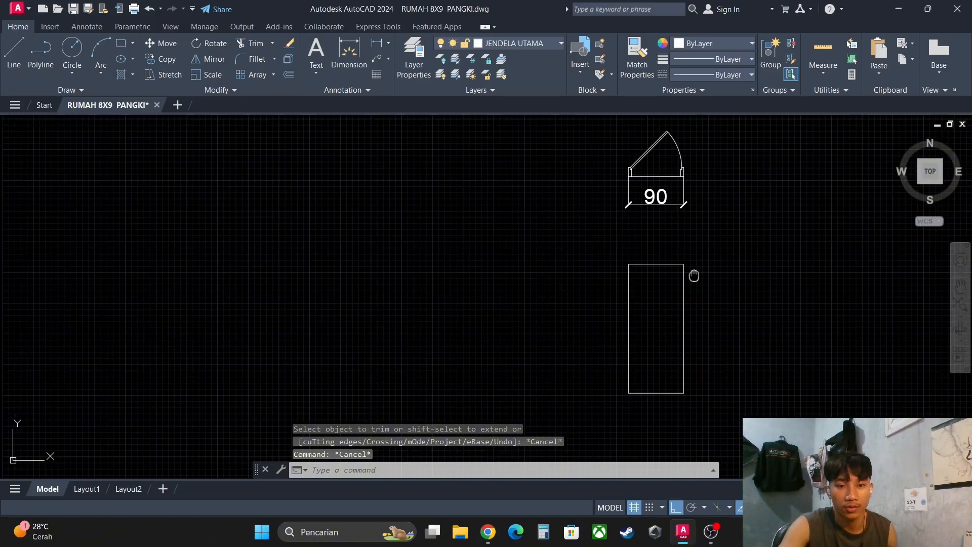
{"action": "scroll", "coordinate": [693, 276], "scroll_direction": "up", "scroll_amount": 3}
{"action": "scroll", "coordinate": [540, 185], "scroll_direction": "down", "scroll_amount": 2}
{"action": "left_click", "coordinate": [527, 187]}
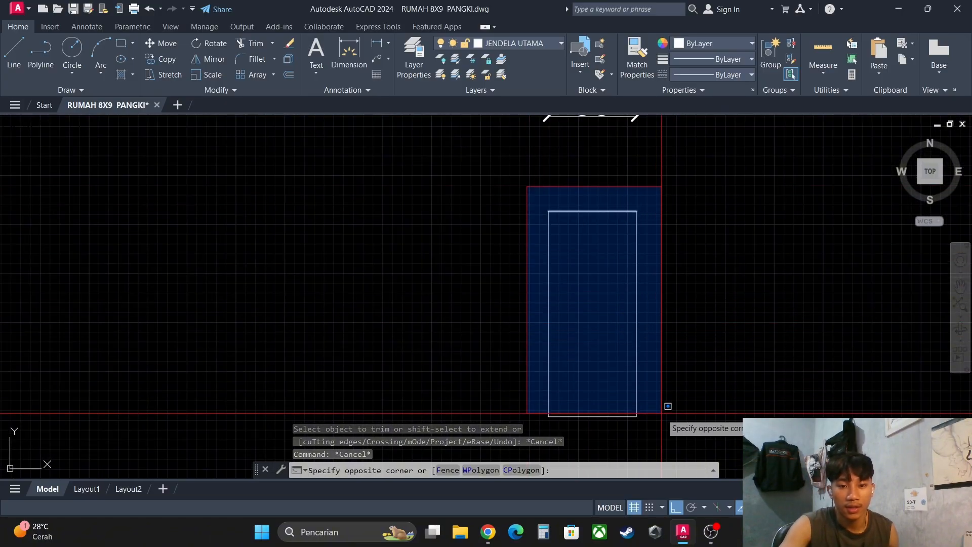
{"action": "left_click", "coordinate": [660, 430]}
{"action": "key", "text": "Return"}
{"action": "left_click", "coordinate": [660, 429]}
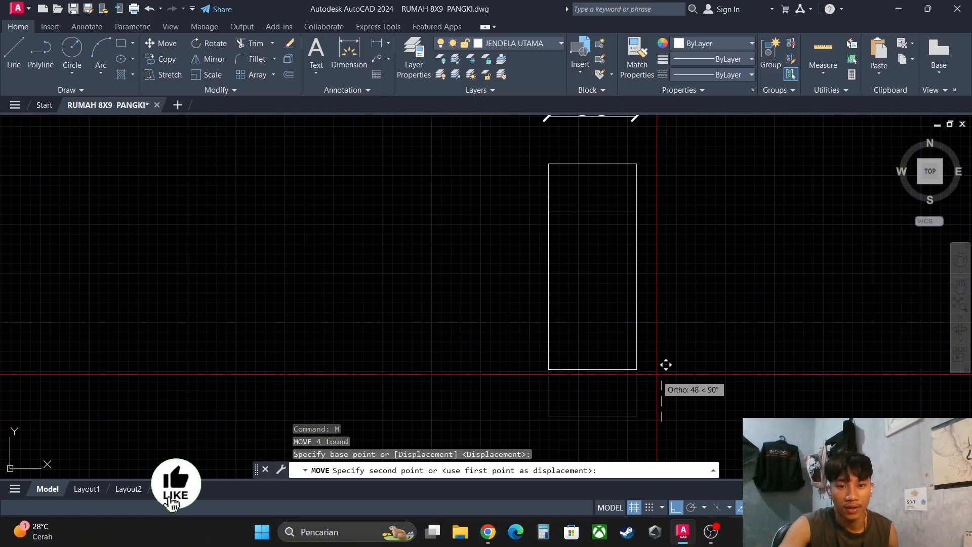
{"action": "left_click", "coordinate": [664, 363]}
{"action": "scroll", "coordinate": [655, 334], "scroll_direction": "down", "scroll_amount": 4}
{"action": "scroll", "coordinate": [648, 309], "scroll_direction": "up", "scroll_amount": 4}
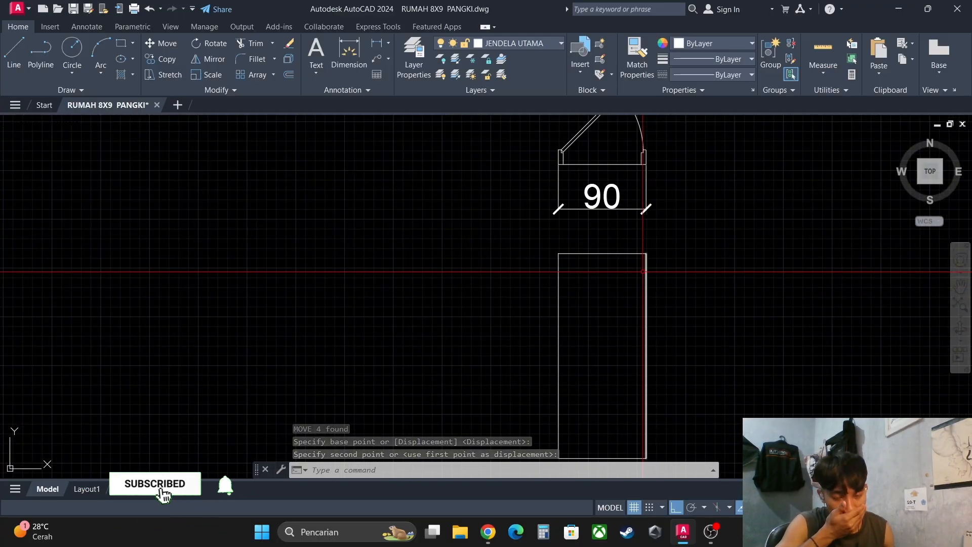
{"action": "middle_click_drag", "start_coordinate": [637, 280], "coordinate": [627, 258]}
{"action": "scroll", "coordinate": [647, 287], "scroll_direction": "up", "scroll_amount": 2}
{"action": "scroll", "coordinate": [635, 277], "scroll_direction": "down", "scroll_amount": 2}
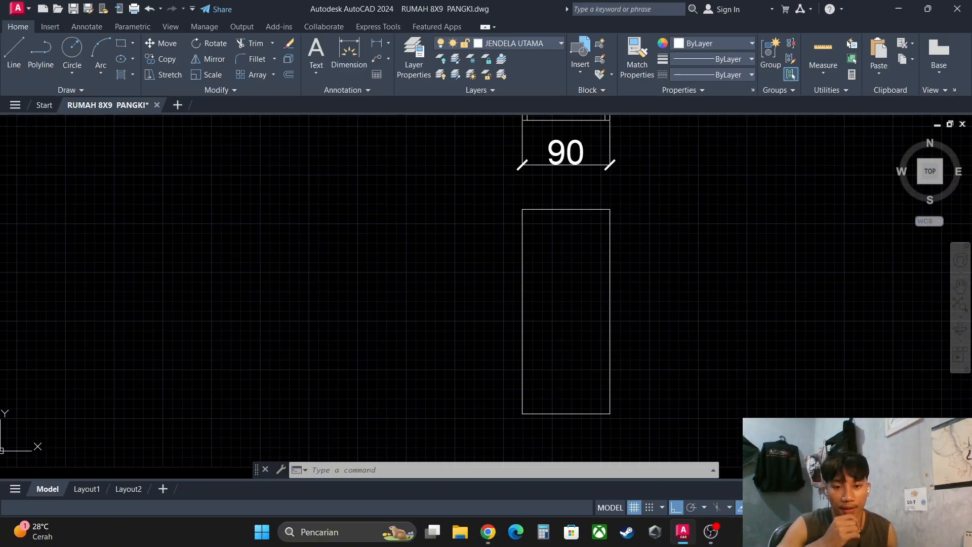
{"action": "left_click", "coordinate": [493, 185]}
{"action": "left_click", "coordinate": [642, 232]}
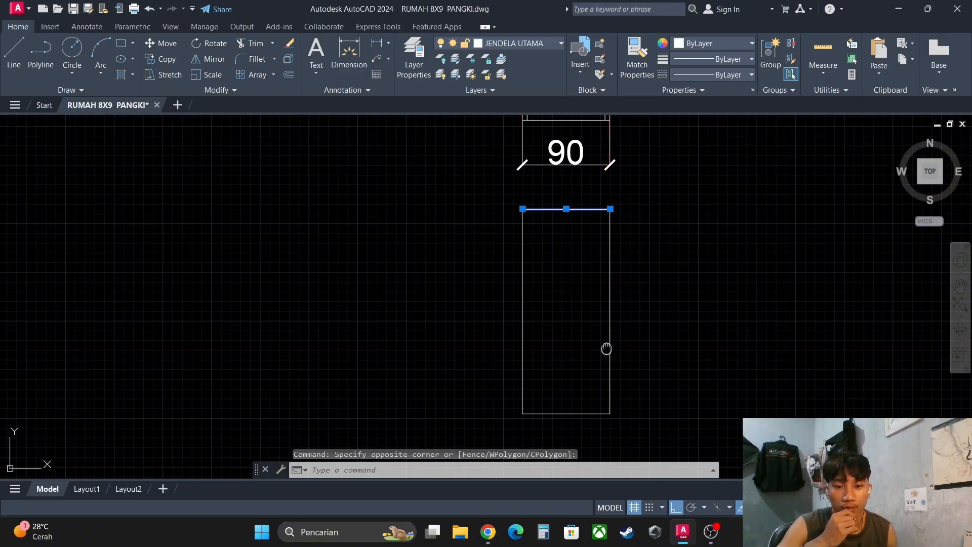
{"action": "middle_click_drag", "start_coordinate": [607, 347], "coordinate": [608, 324]}
{"action": "left_click", "coordinate": [635, 335]}
{"action": "left_click", "coordinate": [579, 303]}
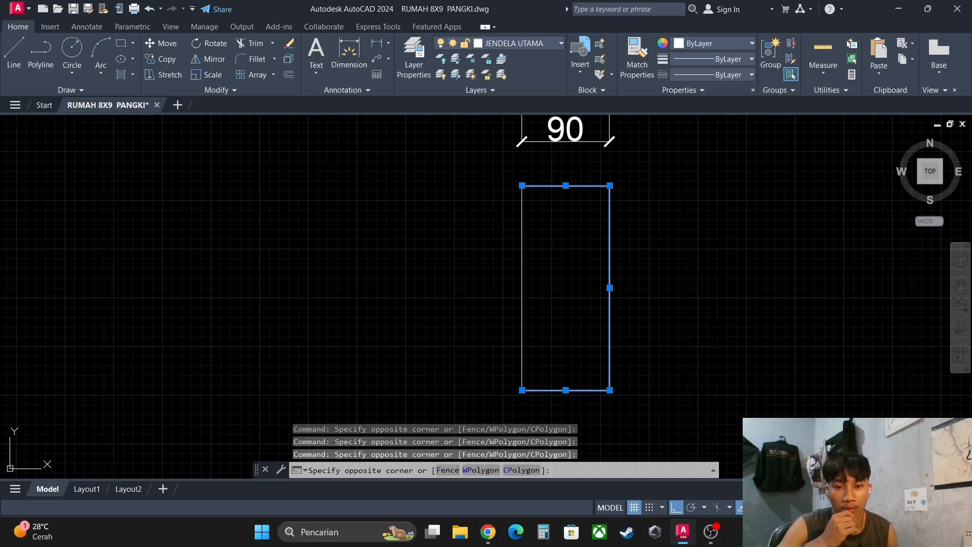
{"action": "scroll", "coordinate": [556, 322], "scroll_direction": "up", "scroll_amount": 2}
{"action": "left_click", "coordinate": [552, 321]}
{"action": "left_click", "coordinate": [493, 336]}
{"action": "scroll", "coordinate": [496, 415], "scroll_direction": "down", "scroll_amount": 2}
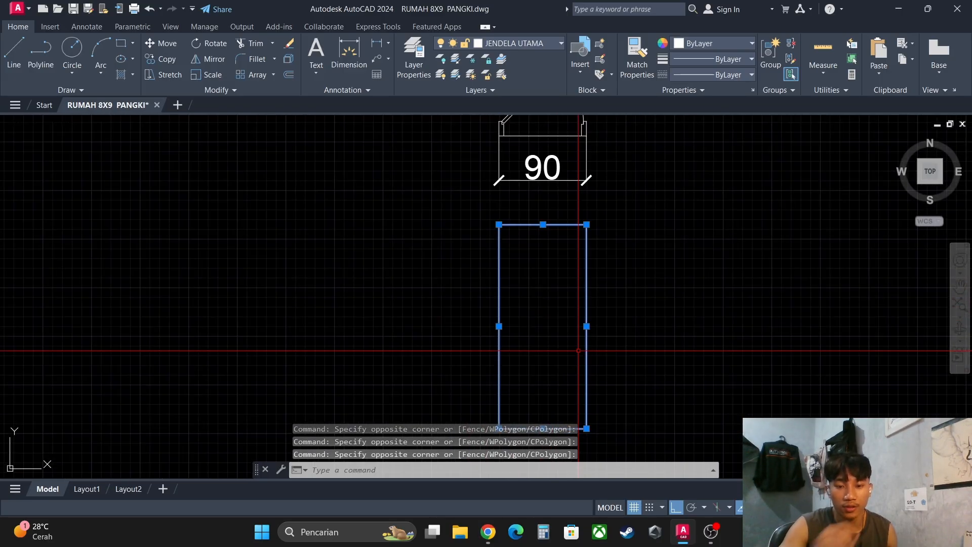
{"action": "middle_click_drag", "start_coordinate": [558, 275], "coordinate": [558, 263]}
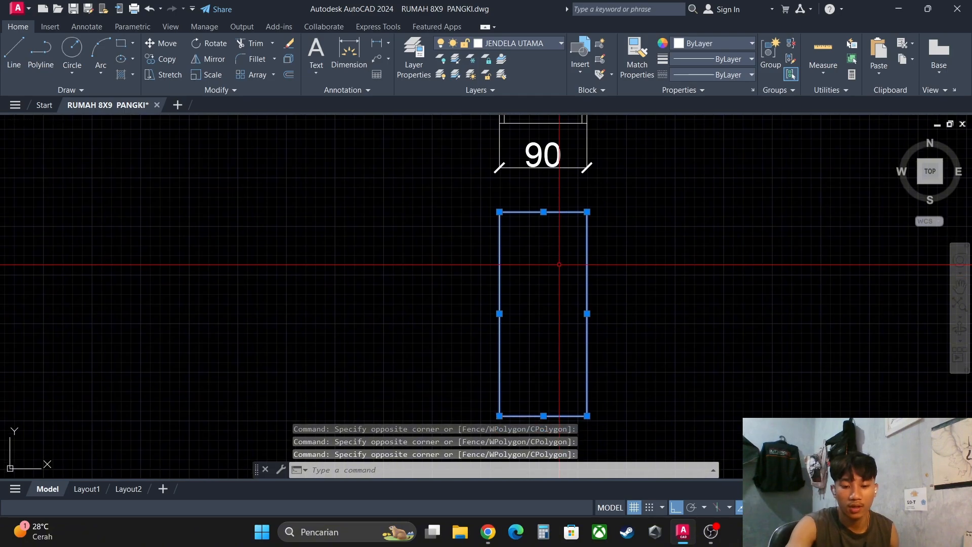
- Offset the right vertical line of the window's elevation outline 5 units inward
{"action": "type", "text": "of"}
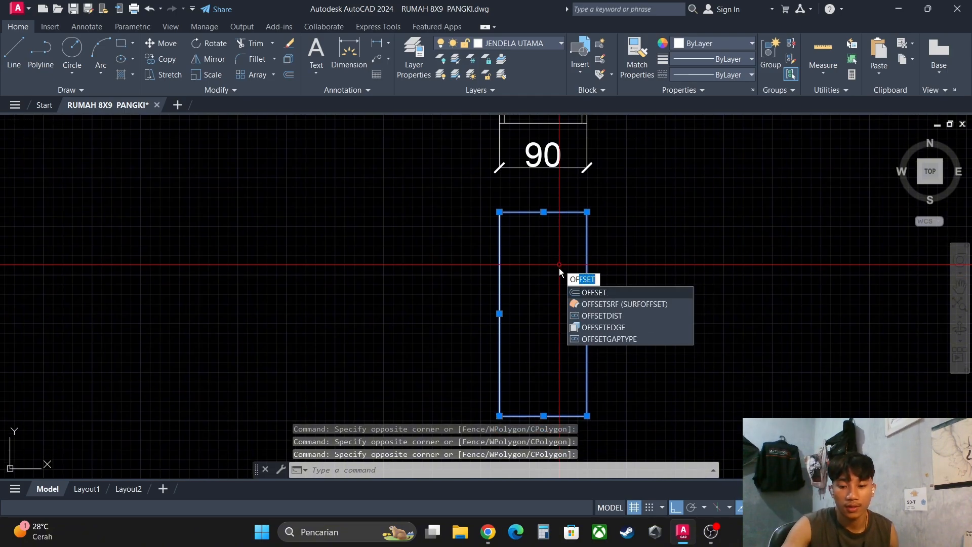
{"action": "key", "text": "Return"}
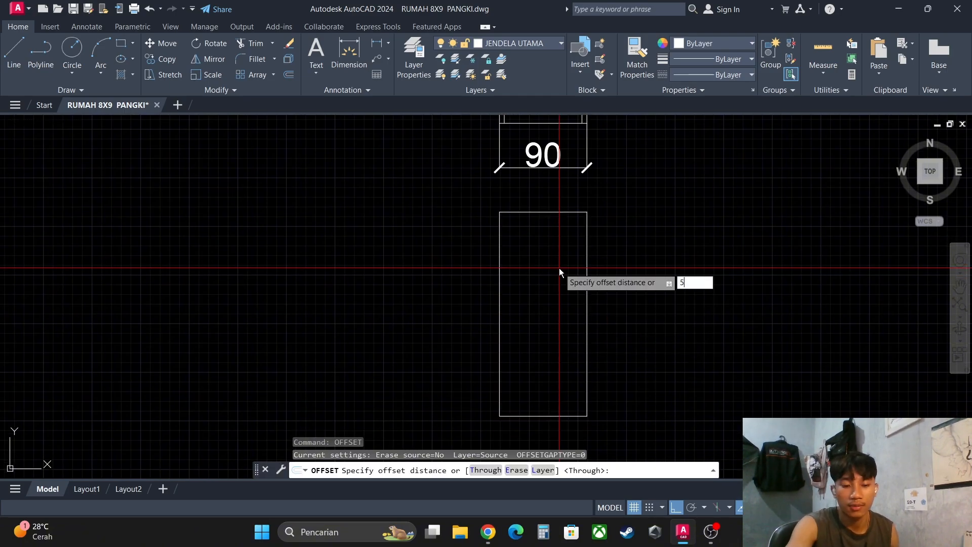
{"action": "type", "text": "5"}
{"action": "key", "text": "Return"}
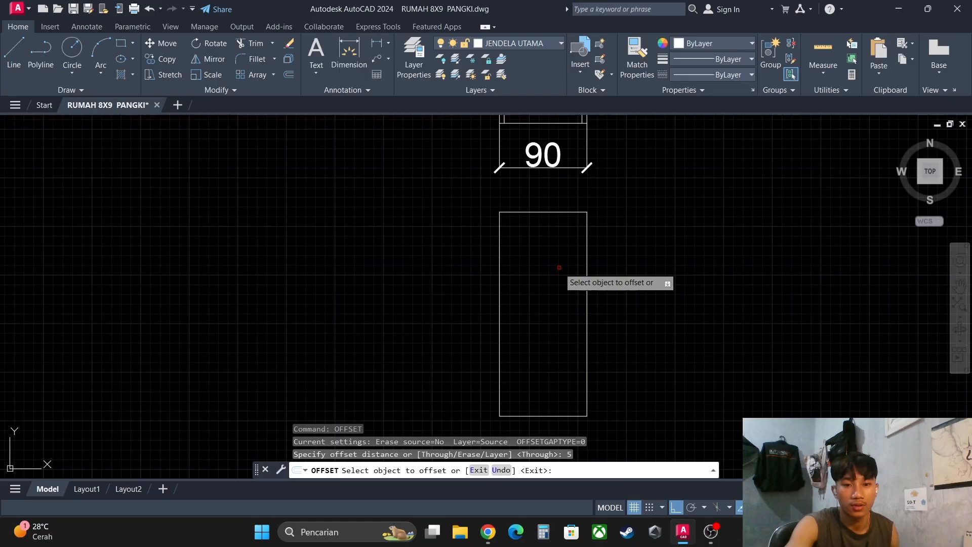
{"action": "left_click", "coordinate": [586, 237]}
{"action": "left_click", "coordinate": [556, 223]}
- Offset the elevation outline's top and left lines inward by the same 5 units and end the Offset command
{"action": "scroll", "coordinate": [551, 225], "scroll_direction": "up", "scroll_amount": 2}
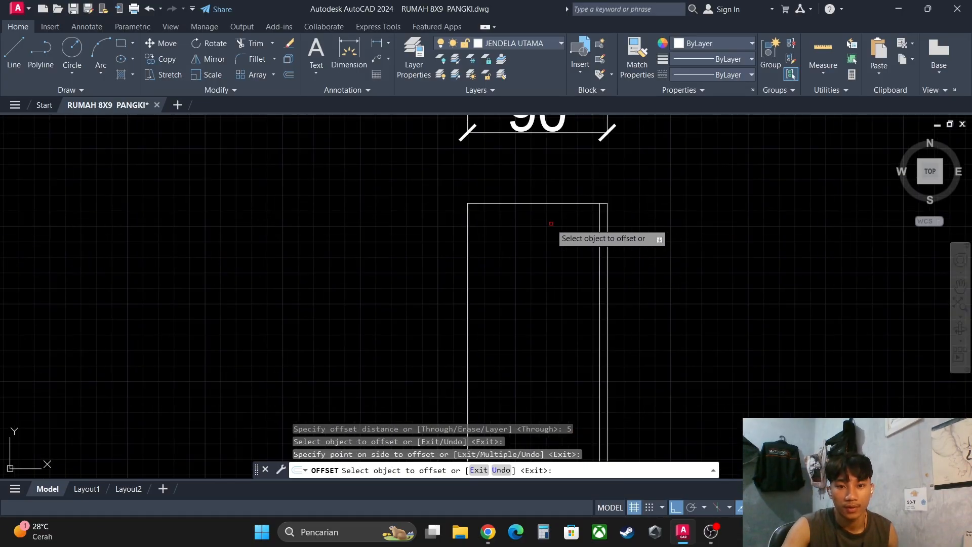
{"action": "left_click", "coordinate": [554, 206]}
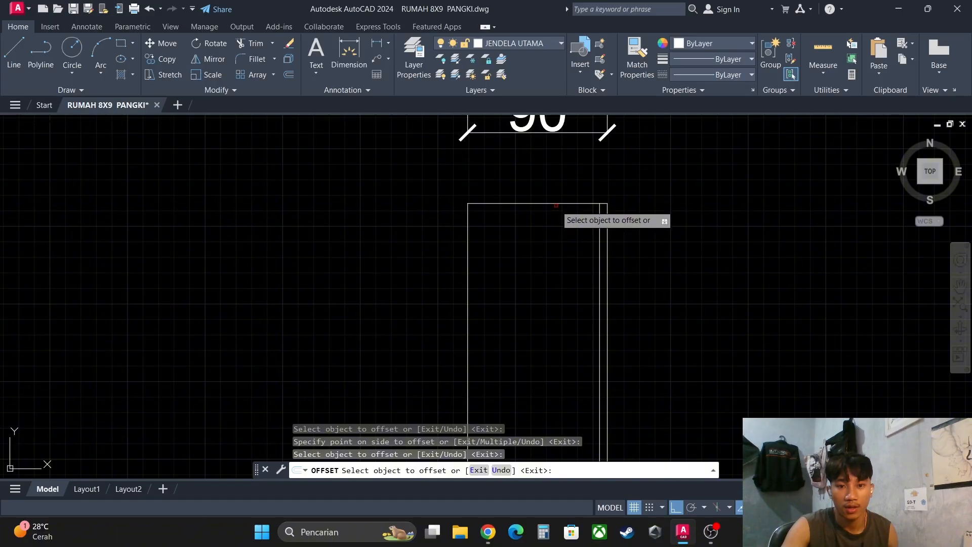
{"action": "left_click", "coordinate": [555, 204]}
{"action": "left_click", "coordinate": [543, 228]}
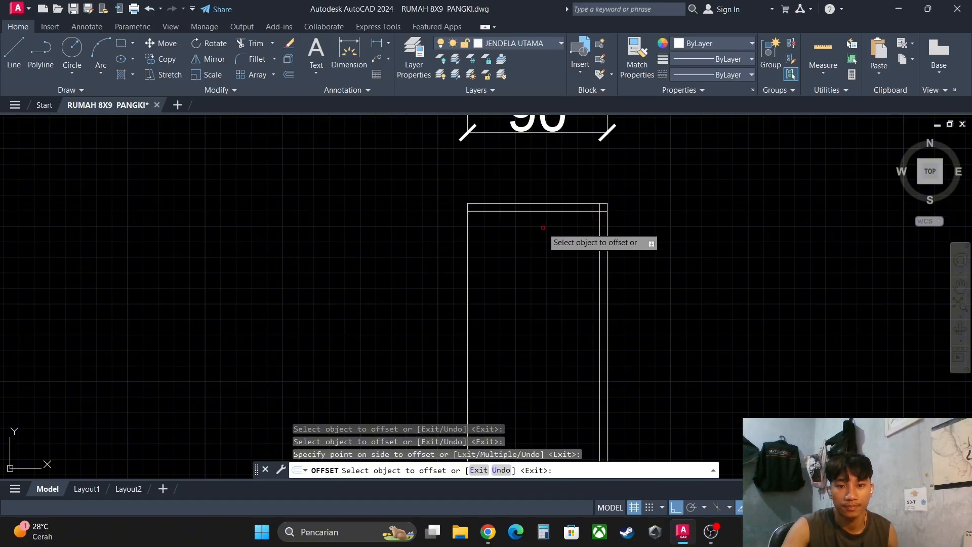
{"action": "left_click", "coordinate": [470, 245]}
{"action": "left_click", "coordinate": [512, 274]}
{"action": "scroll", "coordinate": [516, 275], "scroll_direction": "down", "scroll_amount": 4}
{"action": "scroll", "coordinate": [522, 369], "scroll_direction": "up", "scroll_amount": 2}
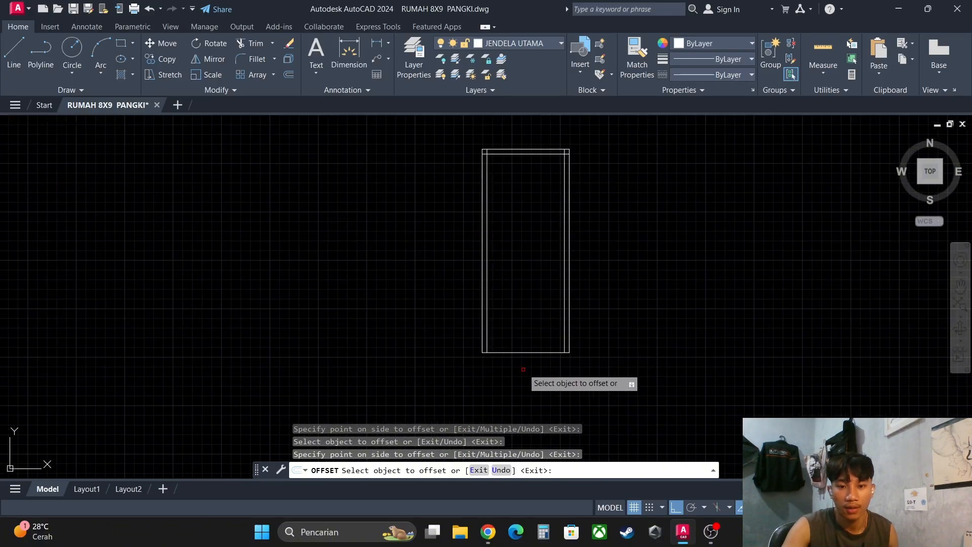
{"action": "scroll", "coordinate": [520, 343], "scroll_direction": "up", "scroll_amount": 2}
{"action": "scroll", "coordinate": [551, 361], "scroll_direction": "down", "scroll_amount": 2}
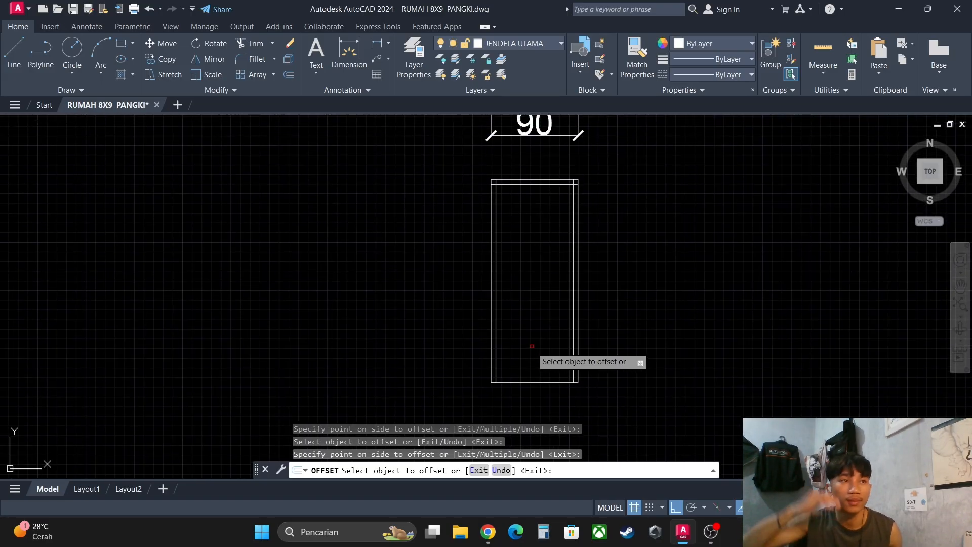
{"action": "scroll", "coordinate": [566, 202], "scroll_direction": "up", "scroll_amount": 1}
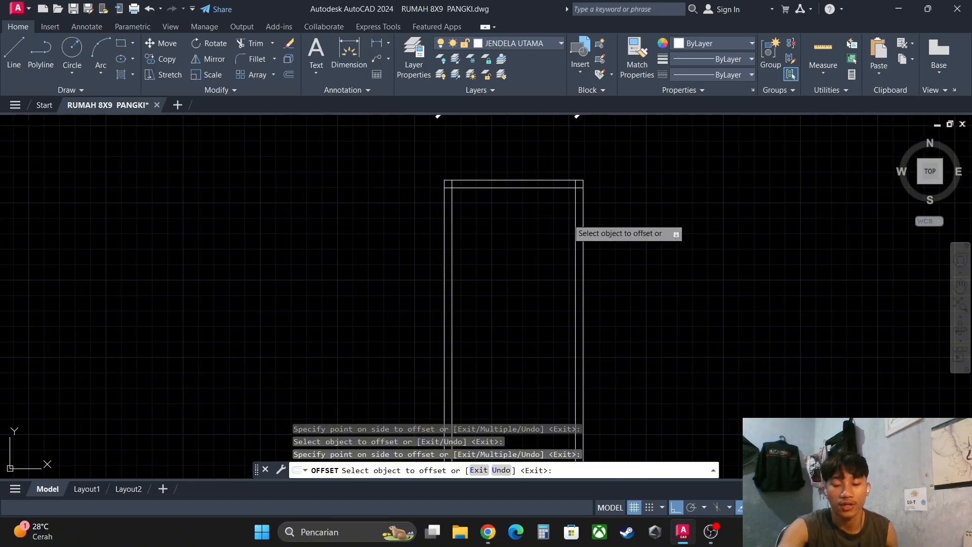
{"action": "key", "text": "Escape"}
- Trim the overlapping ends of the inner offset lines at both upper corners of the elevation, leaving clean frame corners
{"action": "scroll", "coordinate": [582, 203], "scroll_direction": "up", "scroll_amount": 4}
{"action": "scroll", "coordinate": [587, 204], "scroll_direction": "down", "scroll_amount": 4}
{"action": "scroll", "coordinate": [587, 196], "scroll_direction": "up", "scroll_amount": 4}
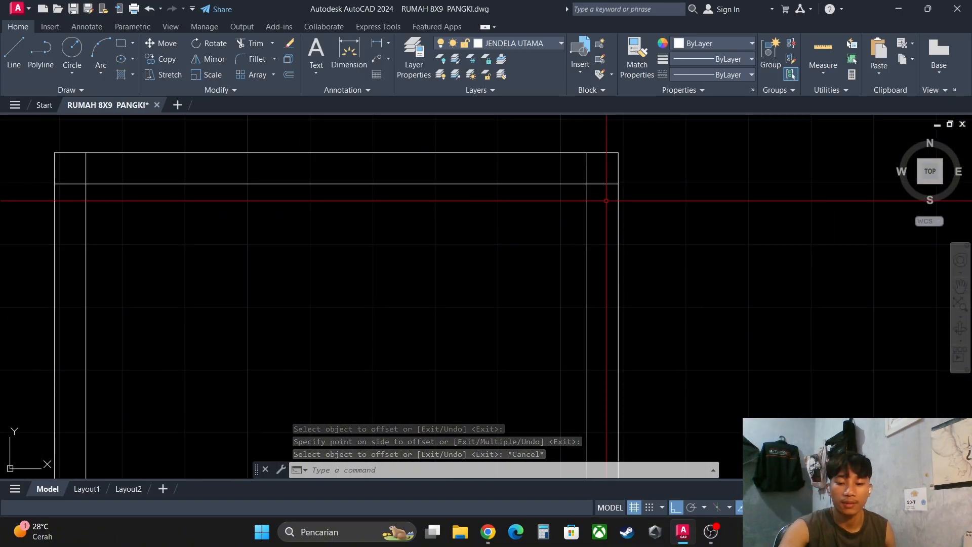
{"action": "type", "text": "tr"}
{"action": "key", "text": "space"}
{"action": "scroll", "coordinate": [599, 189], "scroll_direction": "up", "scroll_amount": 2}
{"action": "left_click", "coordinate": [600, 188]}
{"action": "left_click", "coordinate": [593, 158]}
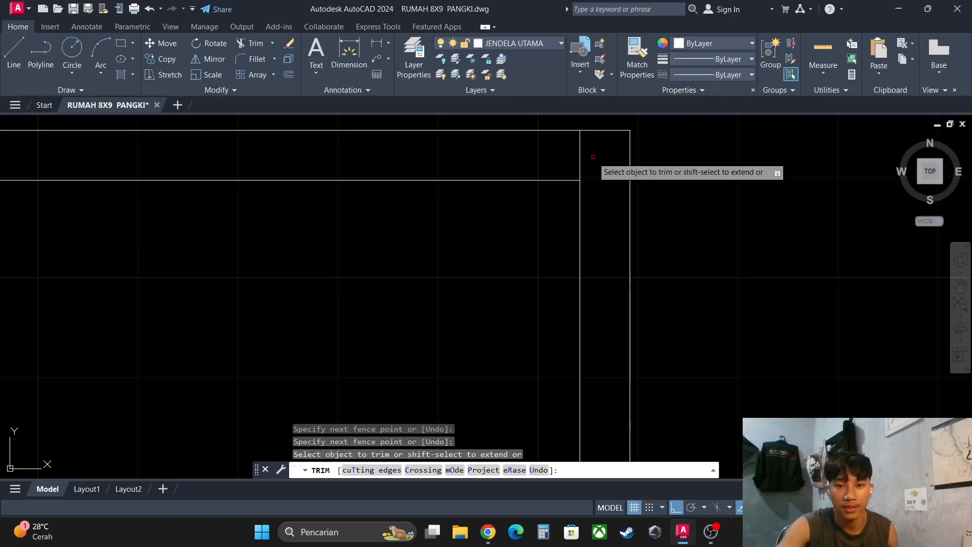
{"action": "left_click_drag", "start_coordinate": [593, 157], "coordinate": [567, 147]}
{"action": "scroll", "coordinate": [533, 188], "scroll_direction": "down", "scroll_amount": 7}
{"action": "scroll", "coordinate": [415, 160], "scroll_direction": "up", "scroll_amount": 5}
{"action": "mouse_move", "coordinate": [383, 170]}
{"action": "left_mouse_down"}
{"action": "mouse_move", "coordinate": [342, 162]}
{"action": "mouse_move", "coordinate": [342, 194]}
{"action": "left_mouse_up"}
{"action": "key", "text": "Escape"}
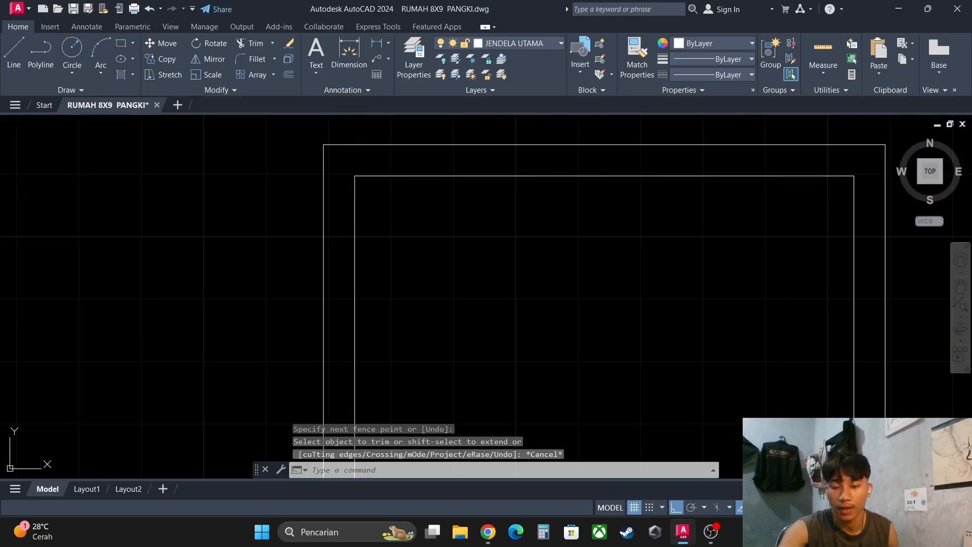
{"action": "key", "text": "Escape"}
{"action": "scroll", "coordinate": [380, 206], "scroll_direction": "down", "scroll_amount": 6}
{"action": "middle_click_drag", "start_coordinate": [493, 274], "coordinate": [489, 200]}
{"action": "middle_click_drag", "start_coordinate": [456, 253], "coordinate": [544, 266]}
{"action": "scroll", "coordinate": [526, 265], "scroll_direction": "down", "scroll_amount": 2}
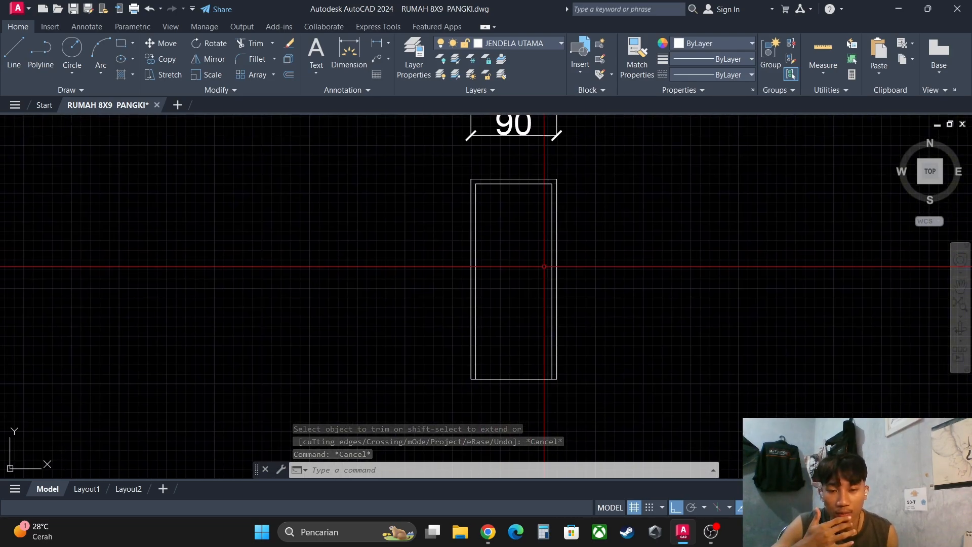
{"action": "scroll", "coordinate": [533, 205], "scroll_direction": "up", "scroll_amount": 2}
{"action": "left_click", "coordinate": [503, 202]}
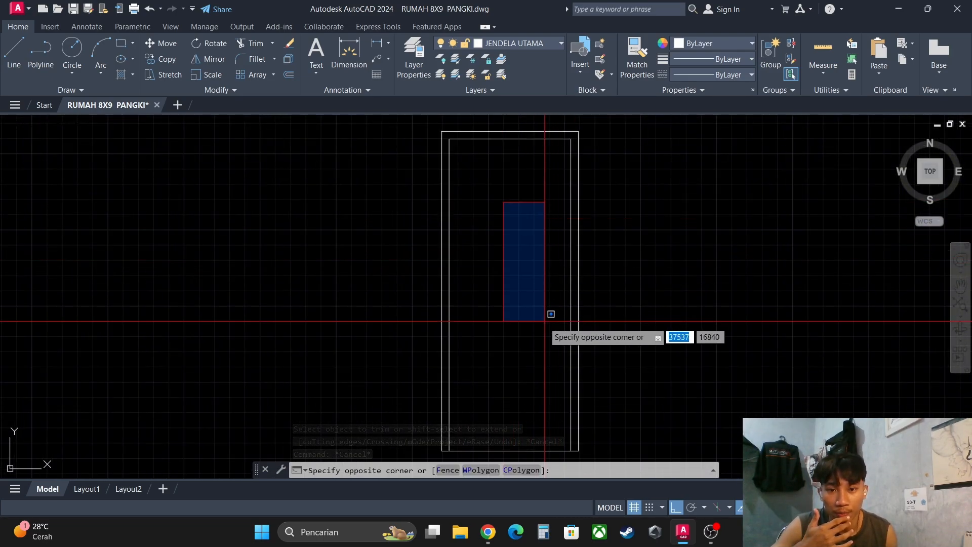
{"action": "left_click", "coordinate": [495, 292]}
{"action": "scroll", "coordinate": [599, 235], "scroll_direction": "up", "scroll_amount": 2}
{"action": "left_click", "coordinate": [597, 235]}
{"action": "left_click", "coordinate": [543, 229]}
{"action": "scroll", "coordinate": [523, 283], "scroll_direction": "down", "scroll_amount": 2}
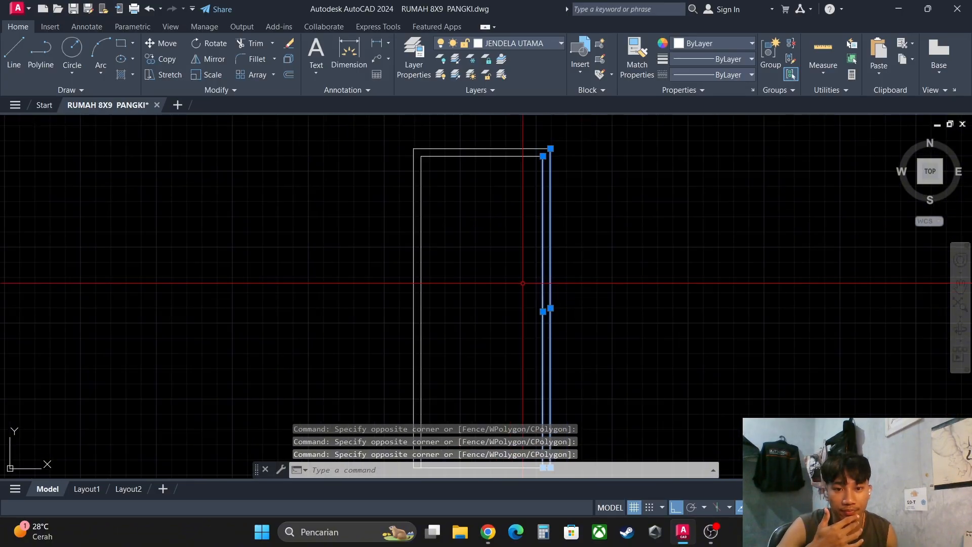
{"action": "middle_click_drag", "start_coordinate": [520, 270], "coordinate": [575, 236]}
{"action": "key", "text": "Escape"}
{"action": "key", "text": "Escape"}
{"action": "scroll", "coordinate": [562, 269], "scroll_direction": "up", "scroll_amount": 2}
{"action": "scroll", "coordinate": [596, 271], "scroll_direction": "down", "scroll_amount": 2}
{"action": "scroll", "coordinate": [631, 181], "scroll_direction": "up", "scroll_amount": 2}
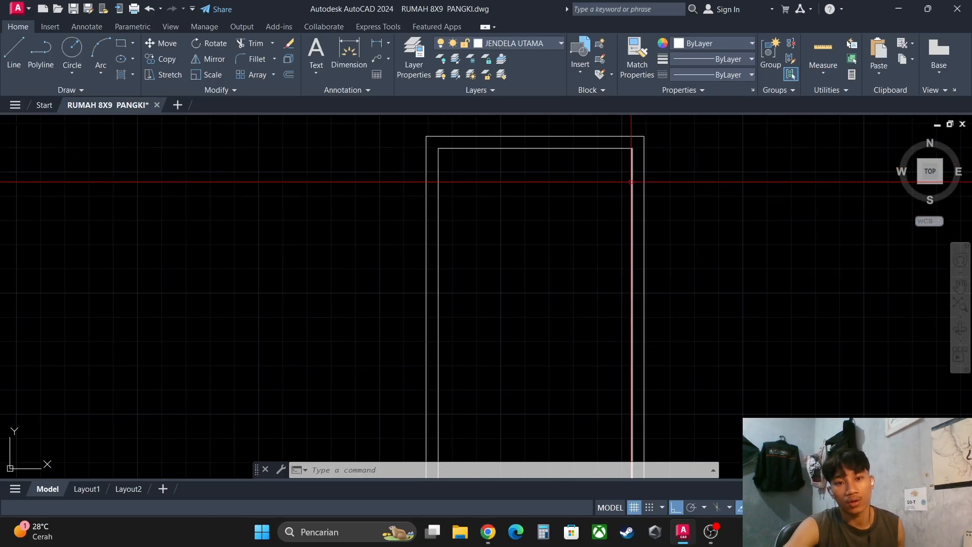
{"action": "left_click", "coordinate": [623, 136]}
{"action": "left_click", "coordinate": [615, 158]}
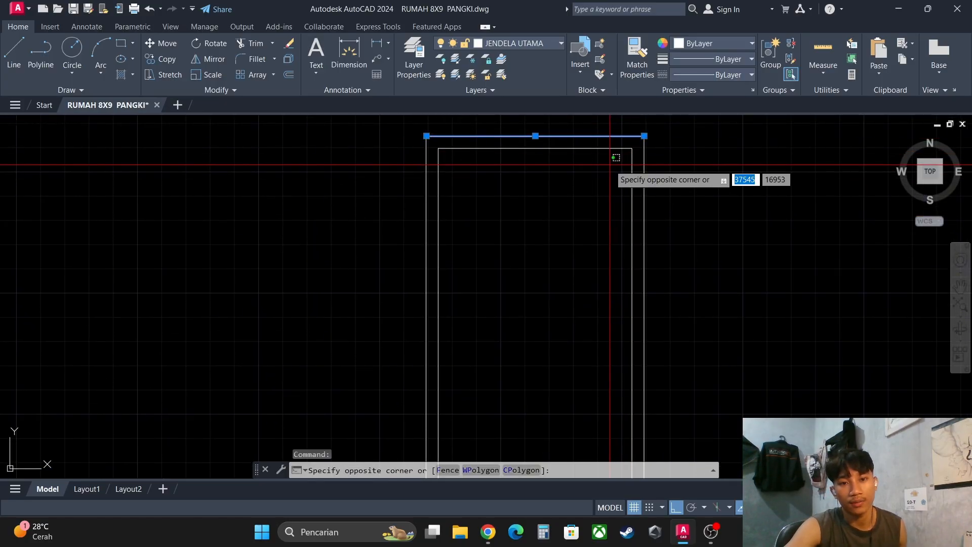
{"action": "left_click", "coordinate": [609, 150]}
{"action": "left_click", "coordinate": [611, 148]}
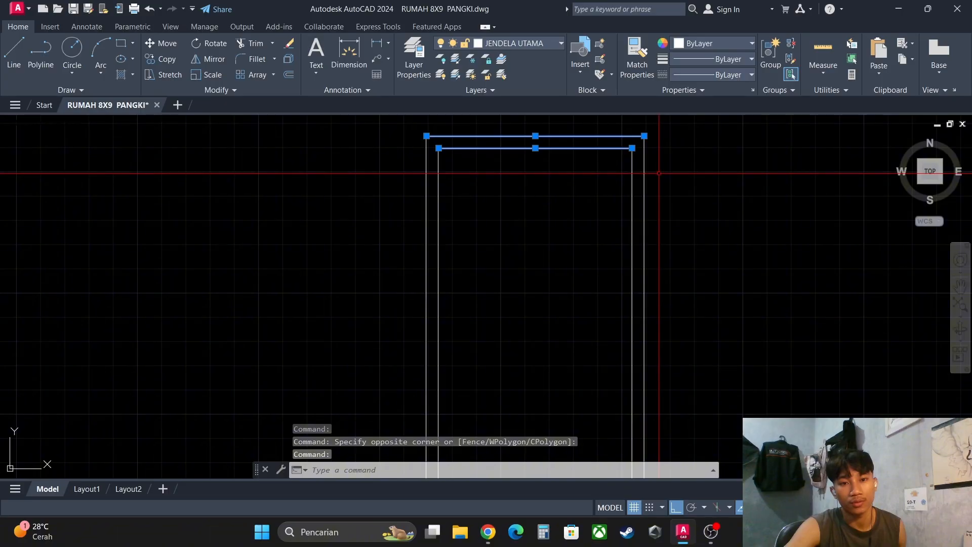
{"action": "left_click", "coordinate": [659, 173]}
{"action": "left_click", "coordinate": [626, 168]}
{"action": "left_click", "coordinate": [452, 210]}
{"action": "left_click", "coordinate": [413, 213]}
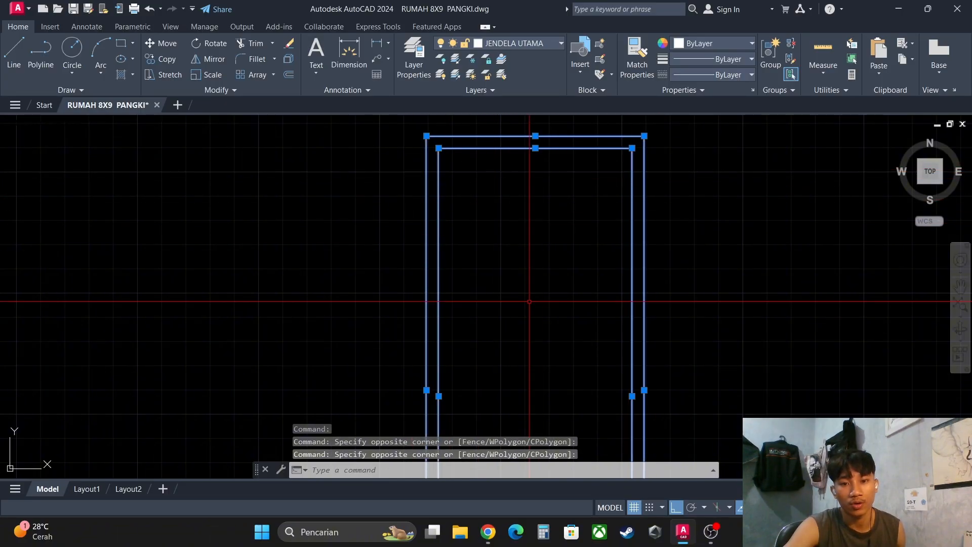
{"action": "key", "text": "Escape"}
{"action": "key", "text": "Escape"}
{"action": "middle_click_drag", "start_coordinate": [568, 166], "coordinate": [587, 154]}
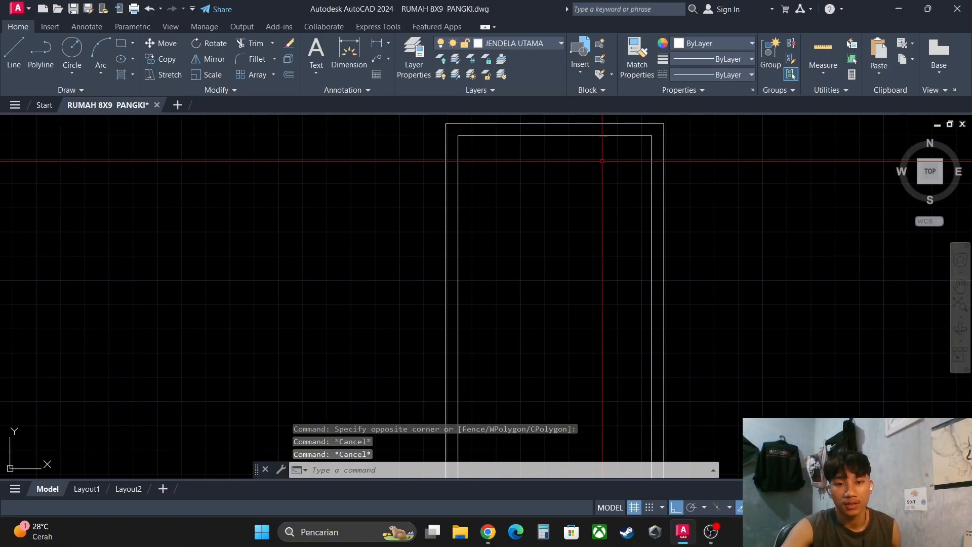
{"action": "left_click", "coordinate": [657, 146]}
{"action": "left_click", "coordinate": [634, 146]}
{"action": "left_click", "coordinate": [598, 143]}
{"action": "left_click", "coordinate": [583, 133]}
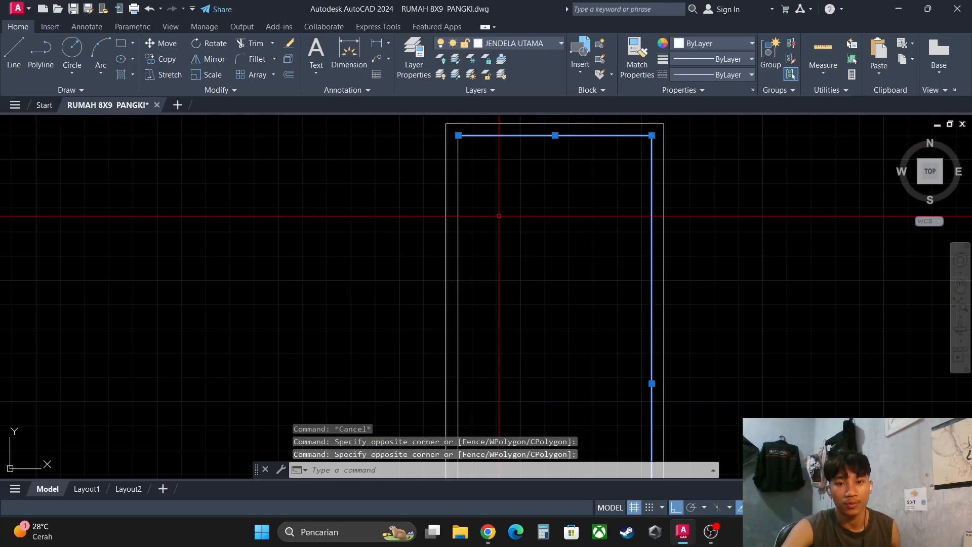
{"action": "middle_click_drag", "start_coordinate": [499, 215], "coordinate": [507, 198]}
{"action": "left_click", "coordinate": [476, 201]}
{"action": "left_click", "coordinate": [463, 194]}
{"action": "middle_click_drag", "start_coordinate": [531, 344], "coordinate": [520, 218]}
{"action": "scroll", "coordinate": [519, 218], "scroll_direction": "down", "scroll_amount": 4}
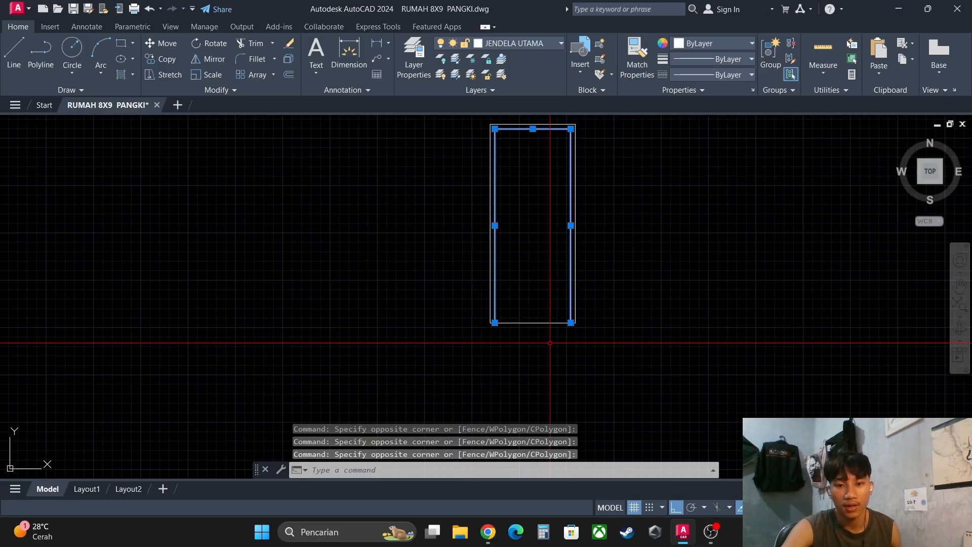
{"action": "scroll", "coordinate": [549, 340], "scroll_direction": "up", "scroll_amount": 4}
{"action": "scroll", "coordinate": [531, 266], "scroll_direction": "down", "scroll_amount": 2}
{"action": "key", "text": "Escape"}
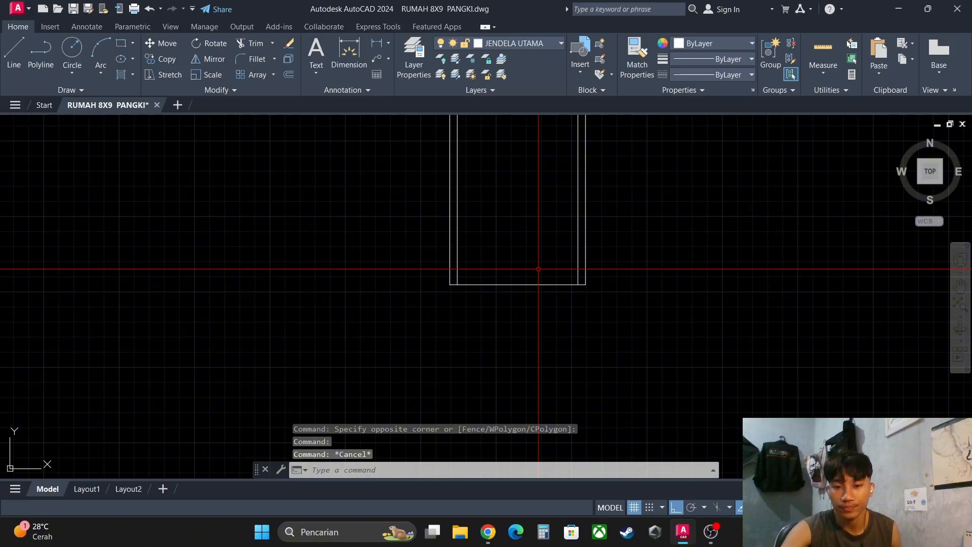
{"action": "scroll", "coordinate": [582, 268], "scroll_direction": "up", "scroll_amount": 2}
{"action": "left_click", "coordinate": [602, 260]}
{"action": "left_click", "coordinate": [580, 248]}
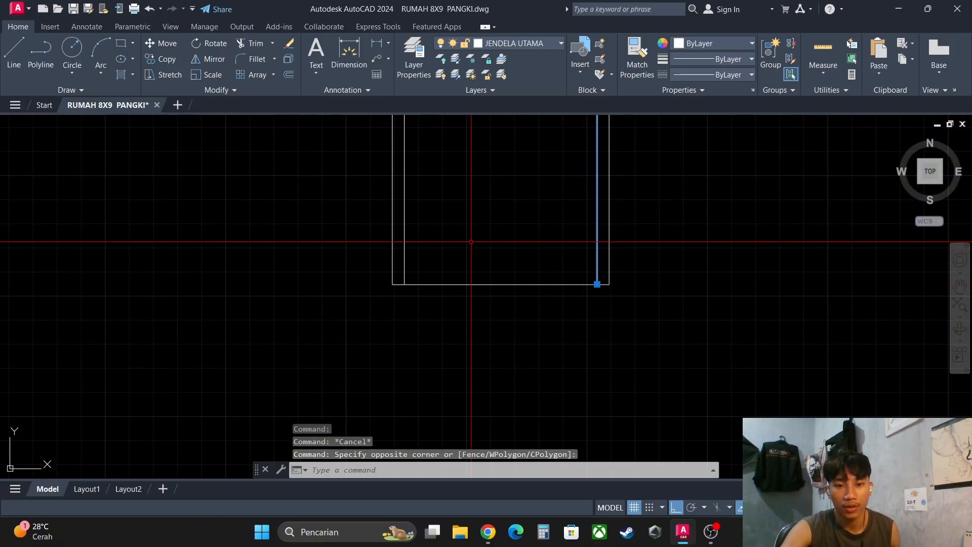
{"action": "left_click", "coordinate": [430, 228]}
{"action": "left_click", "coordinate": [399, 218]}
{"action": "scroll", "coordinate": [464, 195], "scroll_direction": "down", "scroll_amount": 5}
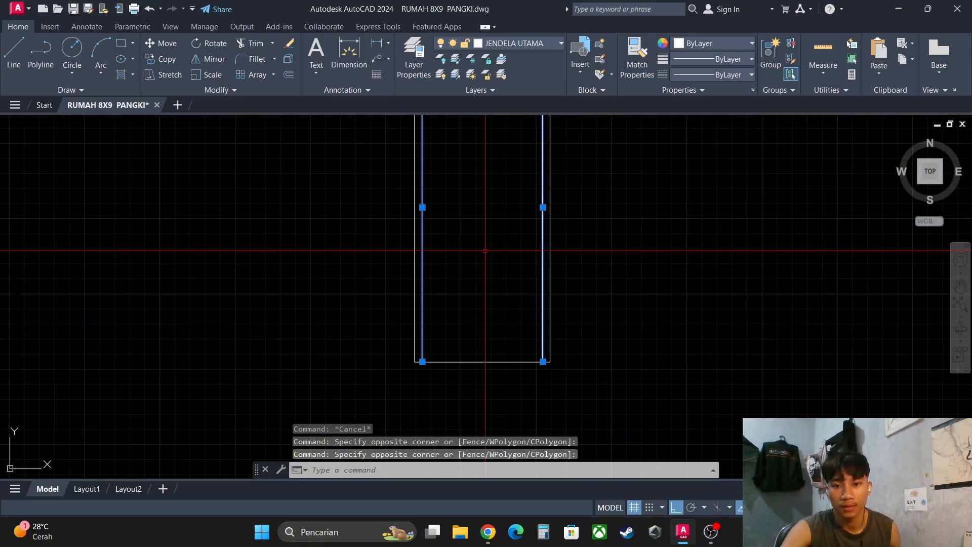
{"action": "scroll", "coordinate": [475, 162], "scroll_direction": "up", "scroll_amount": 4}
{"action": "left_click", "coordinate": [489, 150]}
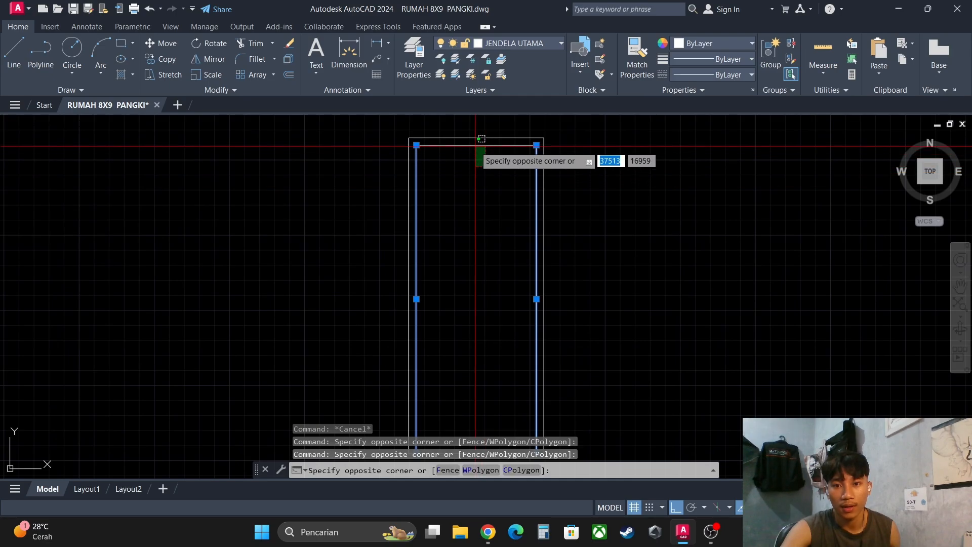
{"action": "left_click", "coordinate": [480, 142]}
- Offset the inner frame's right vertical line 8 units inward
{"action": "type", "text": "o"}
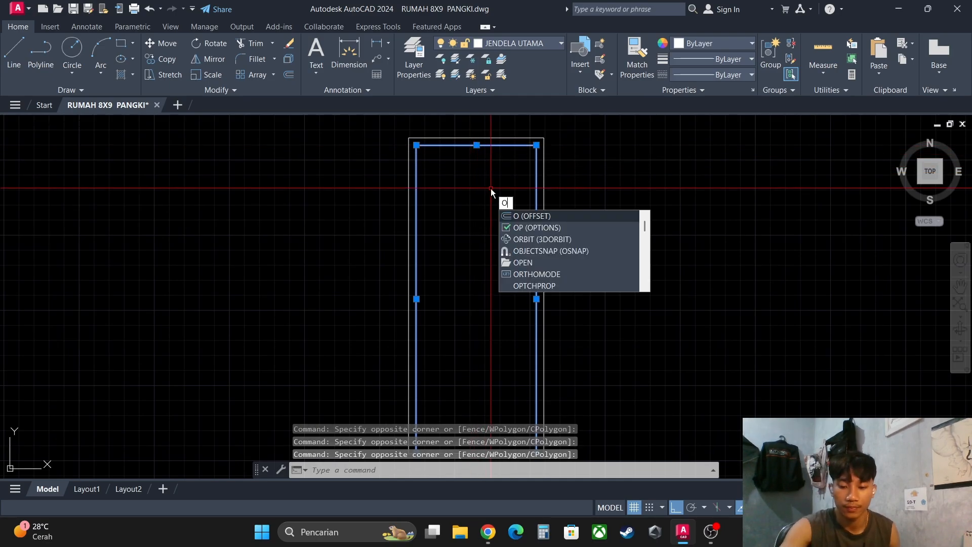
{"action": "key", "text": "Return"}
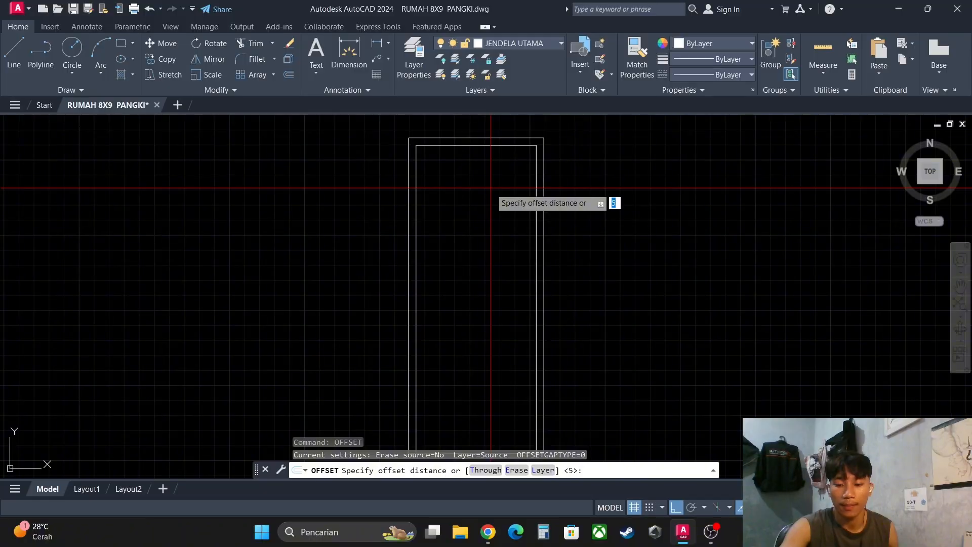
{"action": "type", "text": "8"}
{"action": "key", "text": "Return"}
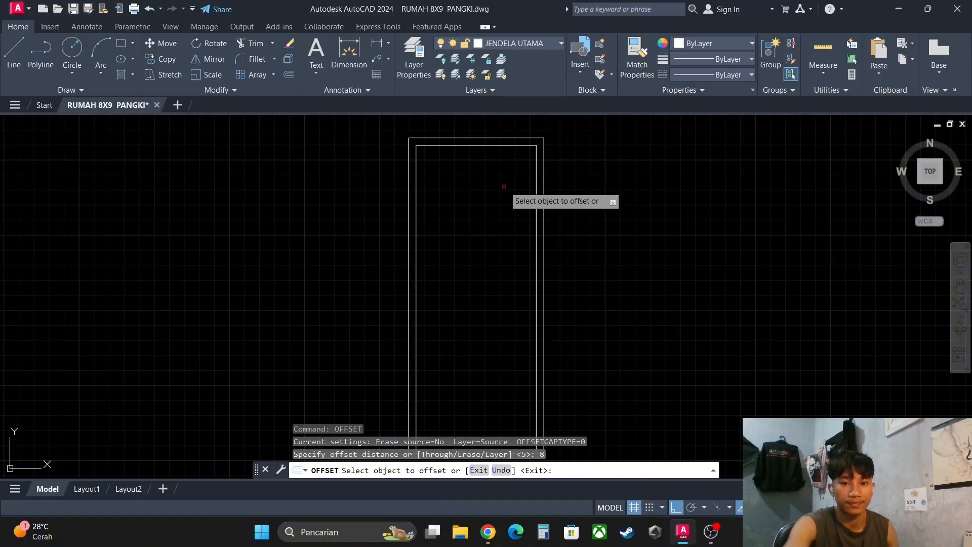
{"action": "scroll", "coordinate": [509, 186], "scroll_direction": "up", "scroll_amount": 2}
{"action": "left_click", "coordinate": [551, 183]}
{"action": "left_click", "coordinate": [507, 157]}
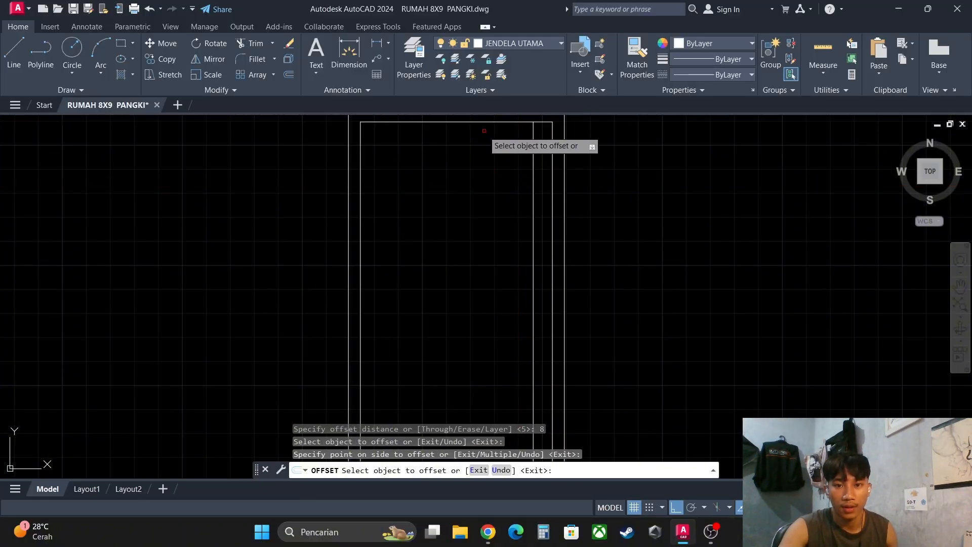
- Offset the inner frame's top and left lines inward by the same 8 units and end the Offset command
{"action": "left_click", "coordinate": [482, 121]}
{"action": "left_click", "coordinate": [469, 149]}
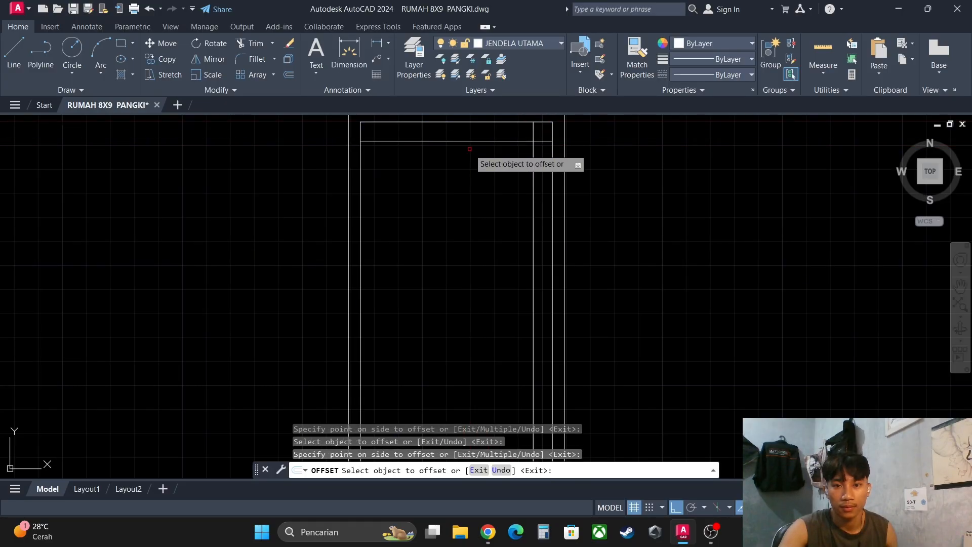
{"action": "left_click", "coordinate": [361, 175]}
{"action": "left_click", "coordinate": [392, 176]}
{"action": "scroll", "coordinate": [495, 272], "scroll_direction": "down", "scroll_amount": 2}
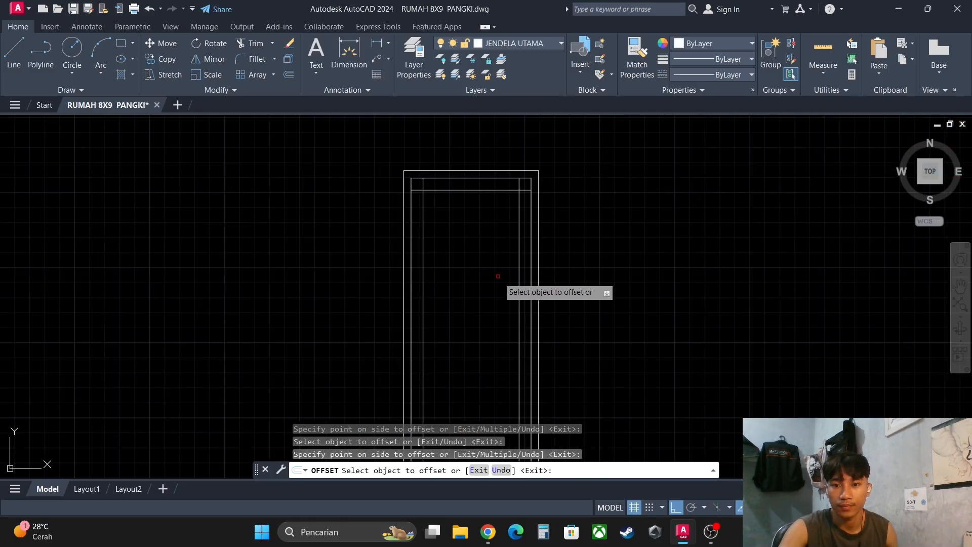
{"action": "middle_click_drag", "start_coordinate": [498, 276], "coordinate": [495, 188]}
{"action": "middle_click_drag", "start_coordinate": [487, 327], "coordinate": [480, 274]}
{"action": "key", "text": "Escape"}
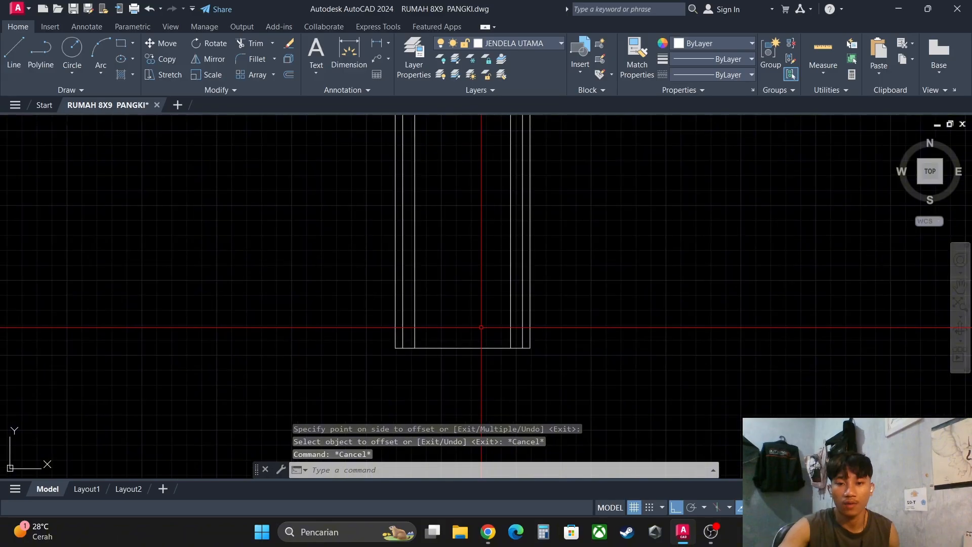
- Offset the elevation's bottom line 13 units upward to form the sash's lower inner edge
{"action": "scroll", "coordinate": [479, 318], "scroll_direction": "down", "scroll_amount": 2}
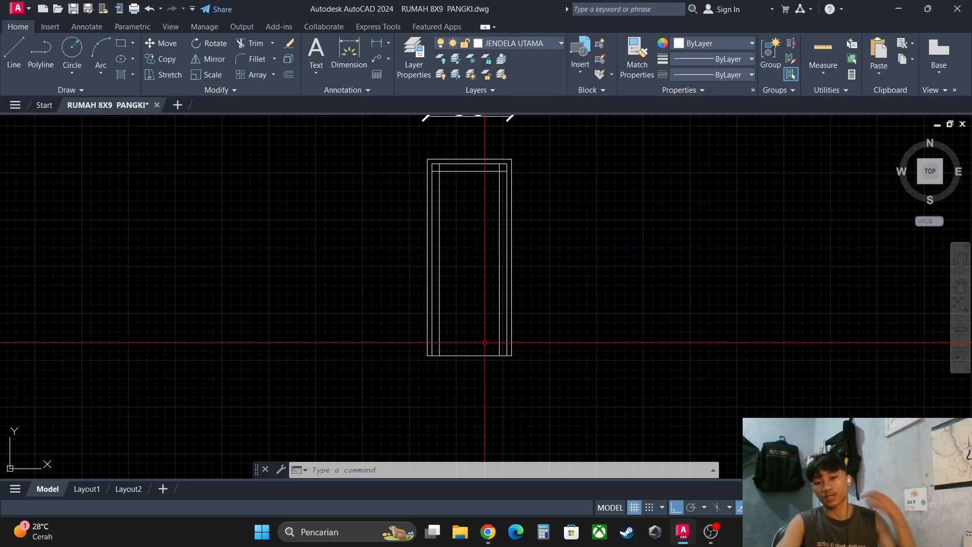
{"action": "scroll", "coordinate": [485, 342], "scroll_direction": "up", "scroll_amount": 4}
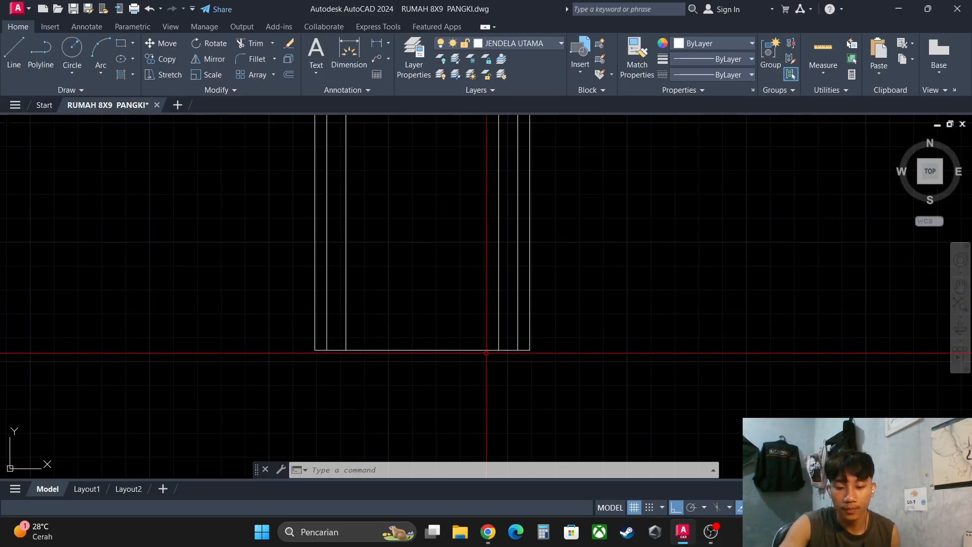
{"action": "key", "text": "Return"}
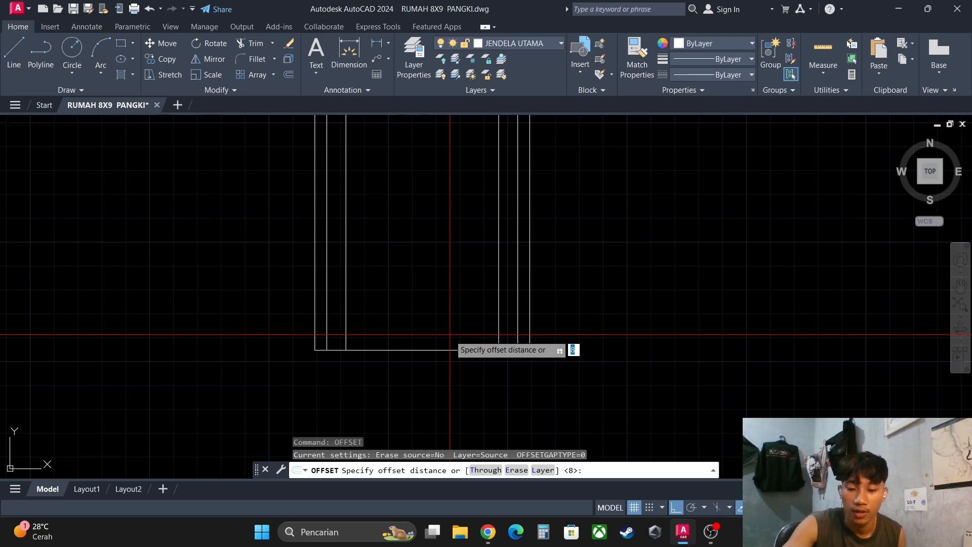
{"action": "key", "text": "Return"}
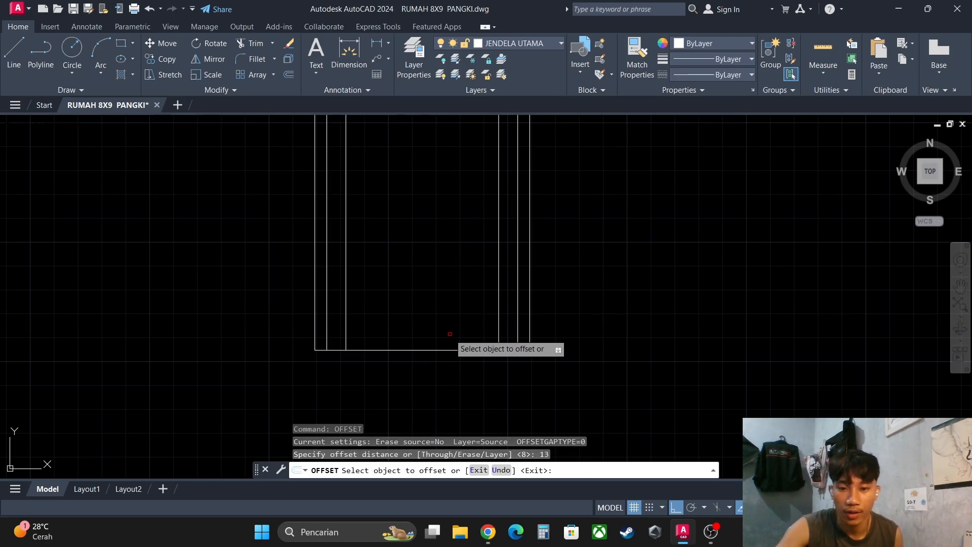
{"action": "left_click", "coordinate": [441, 348]}
{"action": "left_click", "coordinate": [435, 324]}
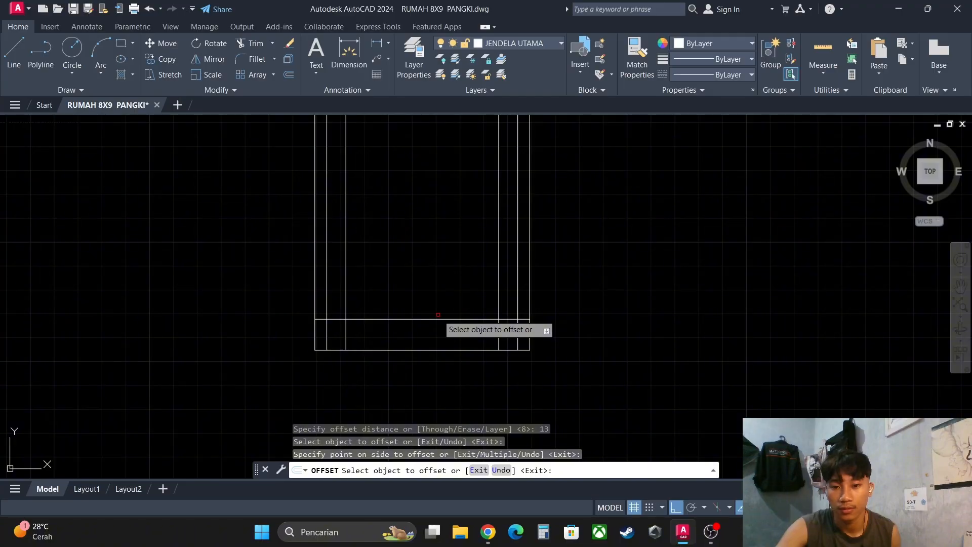
{"action": "key", "text": "Escape"}
{"action": "key", "text": "Escape"}
- Trim the two innermost vertical sash lines where they extend below the new lower edge line
{"action": "type", "text": "tr"}
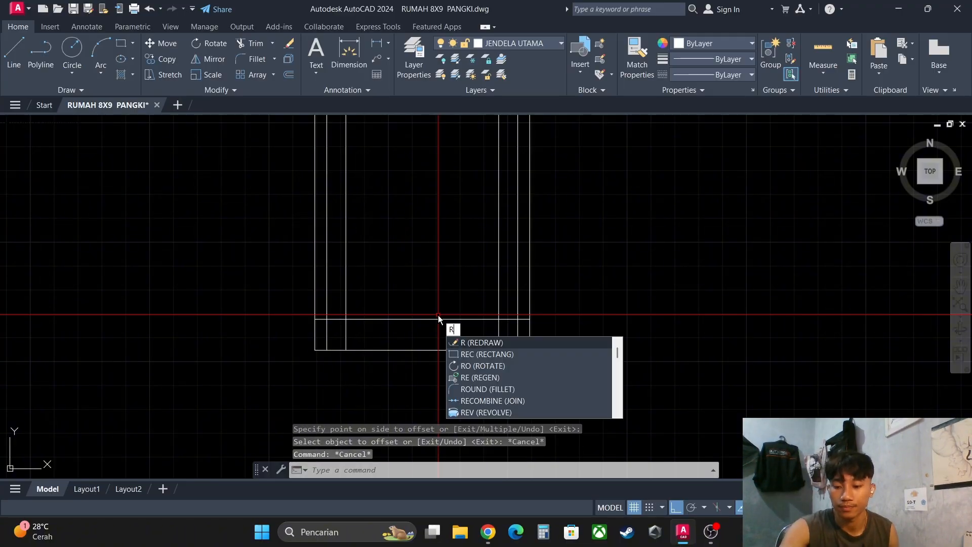
{"action": "key", "text": "Return"}
{"action": "scroll", "coordinate": [526, 315], "scroll_direction": "up", "scroll_amount": 2}
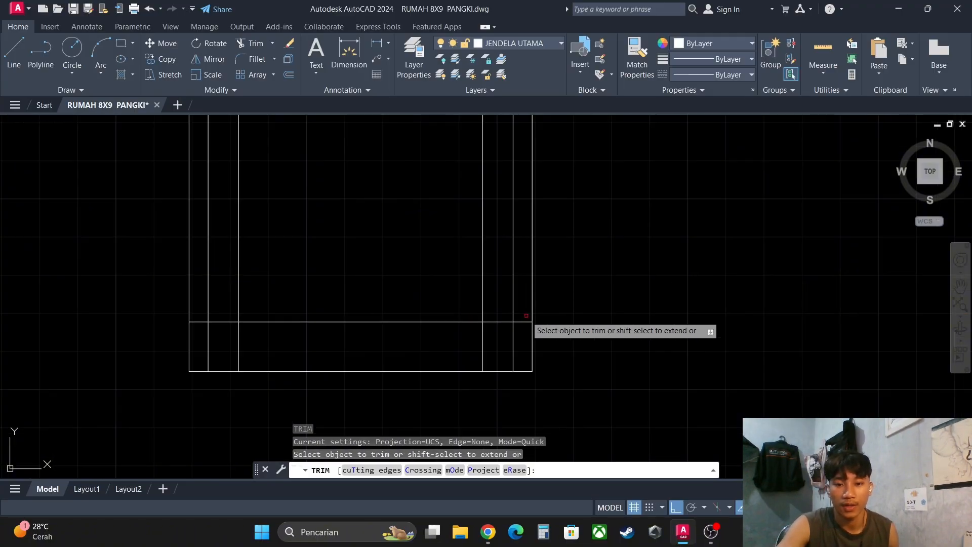
{"action": "left_click", "coordinate": [482, 341]}
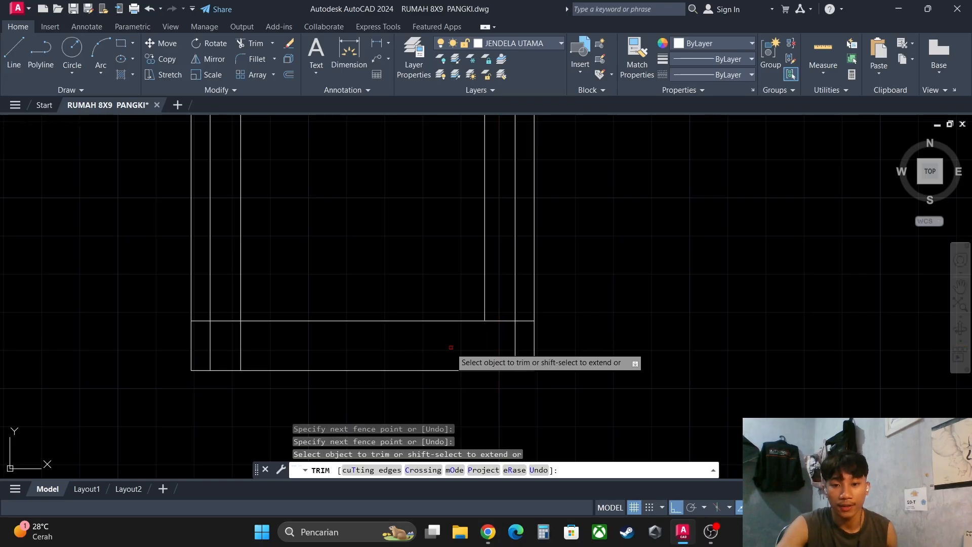
{"action": "left_click", "coordinate": [272, 338]}
{"action": "left_click", "coordinate": [241, 338]}
- Trim the ends of the sash's lower edge line that run past the inner verticals on both sides
{"action": "left_click", "coordinate": [493, 330]}
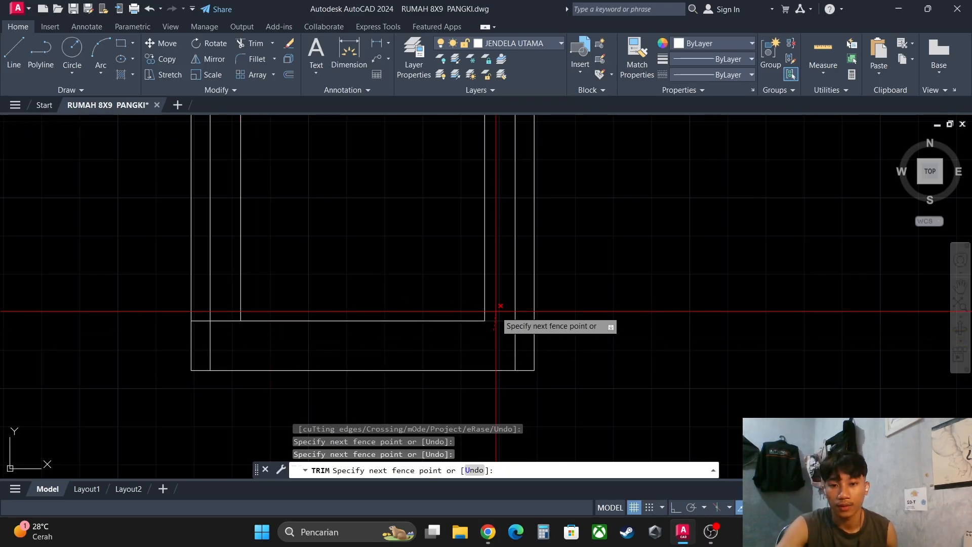
{"action": "left_click", "coordinate": [496, 310]}
{"action": "left_click", "coordinate": [231, 331]}
{"action": "left_click", "coordinate": [226, 309]}
{"action": "left_click", "coordinate": [200, 329]}
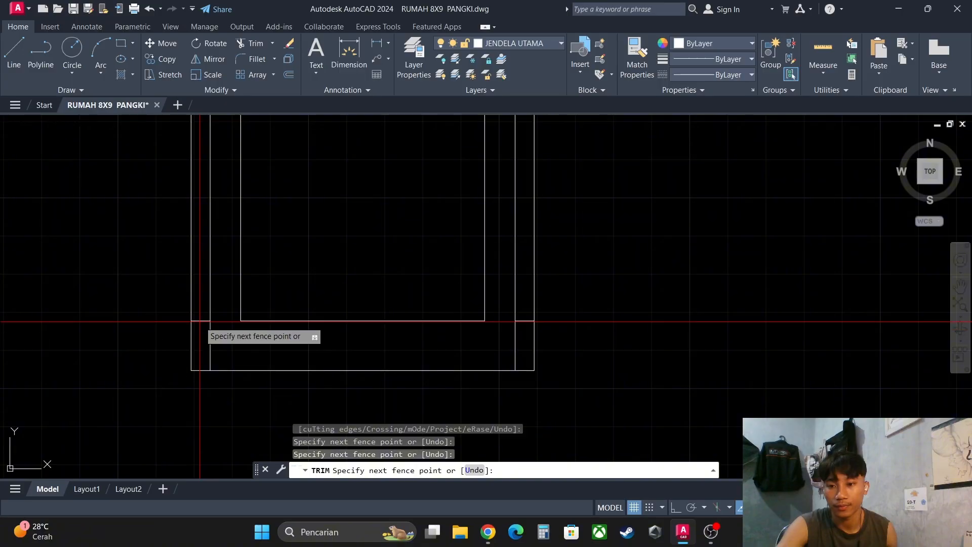
{"action": "left_click", "coordinate": [200, 313]}
{"action": "left_click", "coordinate": [522, 330]}
{"action": "left_click", "coordinate": [524, 316]}
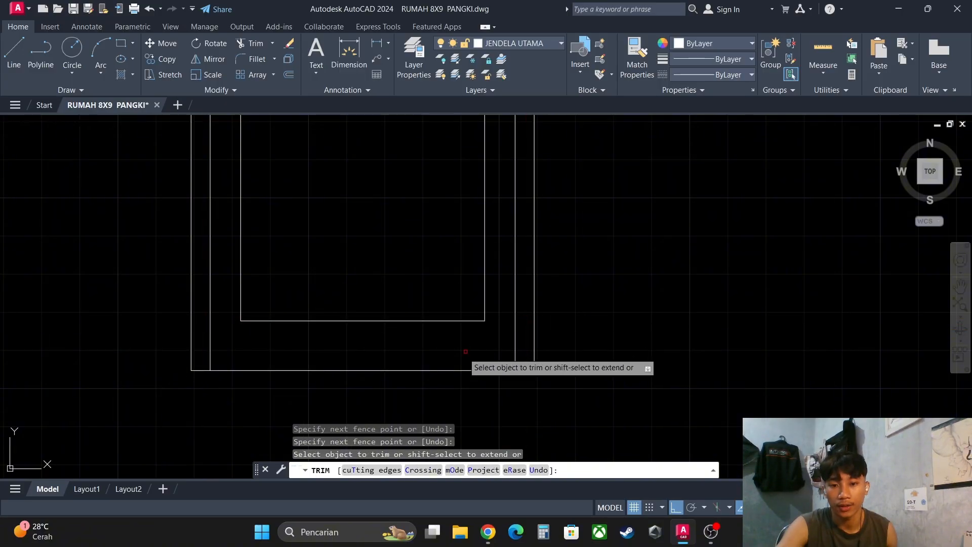
- Trim the overlapping sash line ends at both upper corners into a clean inner rectangle and end the Trim command
{"action": "scroll", "coordinate": [449, 354], "scroll_direction": "down", "scroll_amount": 6}
{"action": "middle_click_drag", "start_coordinate": [437, 212], "coordinate": [436, 231]}
{"action": "scroll", "coordinate": [461, 203], "scroll_direction": "up", "scroll_amount": 6}
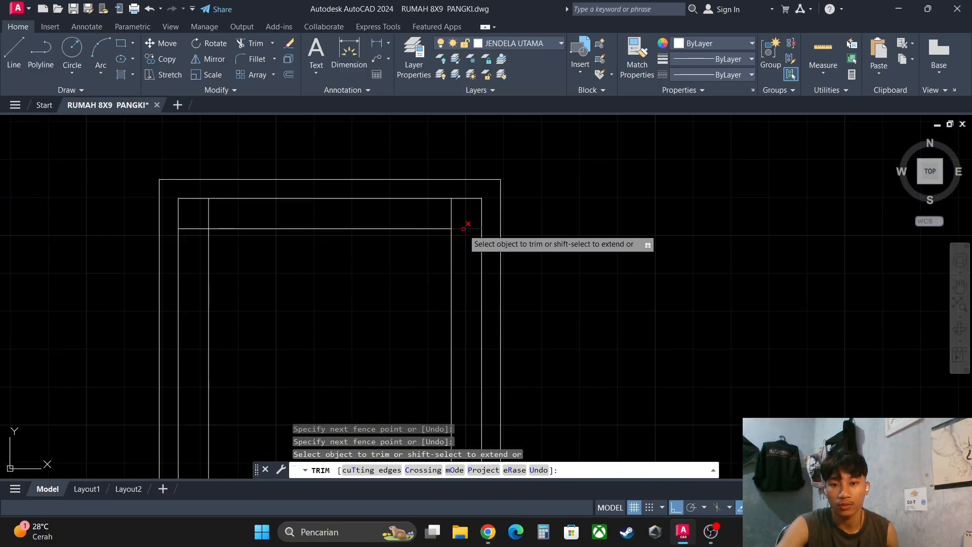
{"action": "left_click", "coordinate": [444, 218]}
{"action": "left_click", "coordinate": [459, 219]}
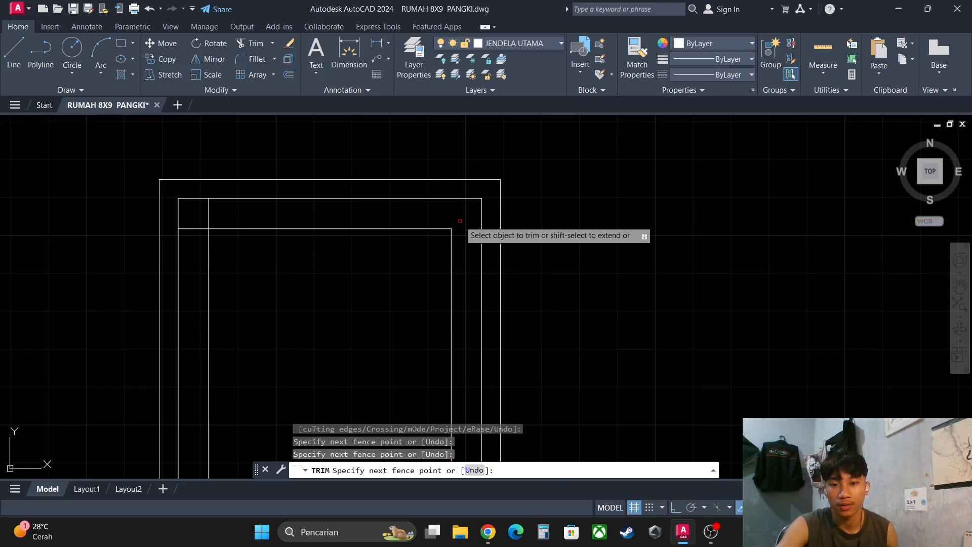
{"action": "left_click", "coordinate": [247, 215]}
{"action": "left_click", "coordinate": [198, 214]}
{"action": "left_click", "coordinate": [197, 213]}
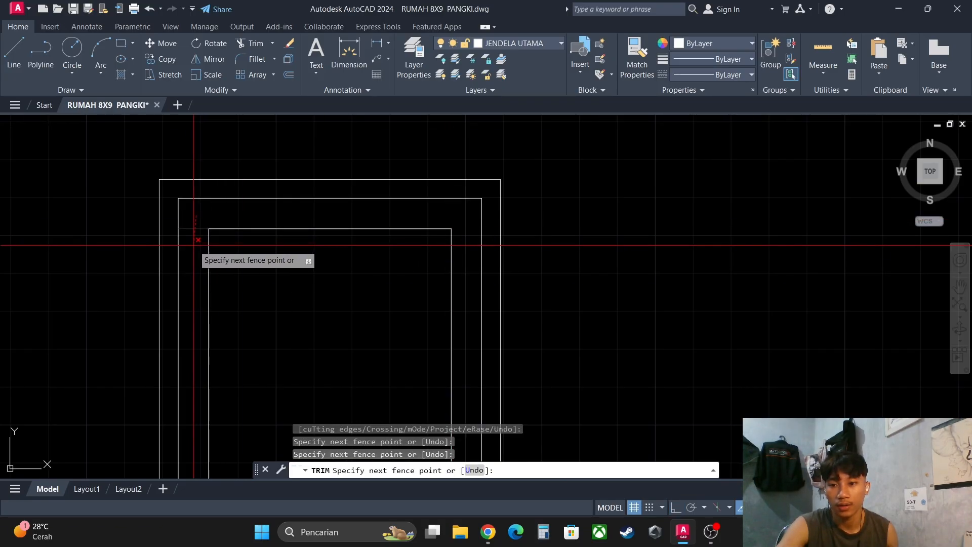
{"action": "left_click", "coordinate": [197, 245]}
{"action": "key", "text": "Escape"}
{"action": "scroll", "coordinate": [239, 241], "scroll_direction": "down", "scroll_amount": 6}
{"action": "middle_click_drag", "start_coordinate": [290, 287], "coordinate": [360, 203]}
{"action": "scroll", "coordinate": [306, 255], "scroll_direction": "up", "scroll_amount": 2}
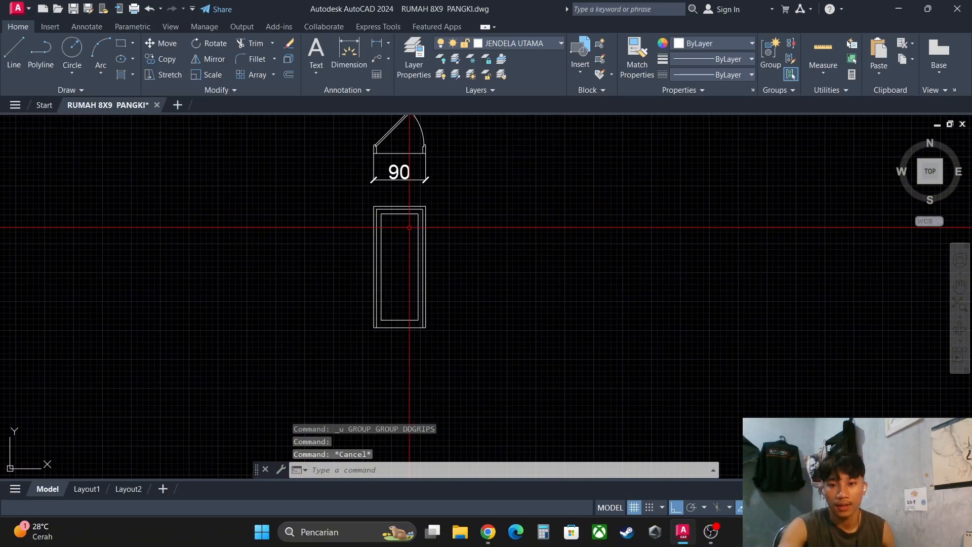
{"action": "scroll", "coordinate": [407, 226], "scroll_direction": "up", "scroll_amount": 4}
{"action": "mouse_move", "coordinate": [388, 201]}
{"action": "middle_mouse_down"}
{"action": "mouse_move", "coordinate": [416, 176]}
{"action": "mouse_move", "coordinate": [401, 181]}
{"action": "middle_mouse_up"}
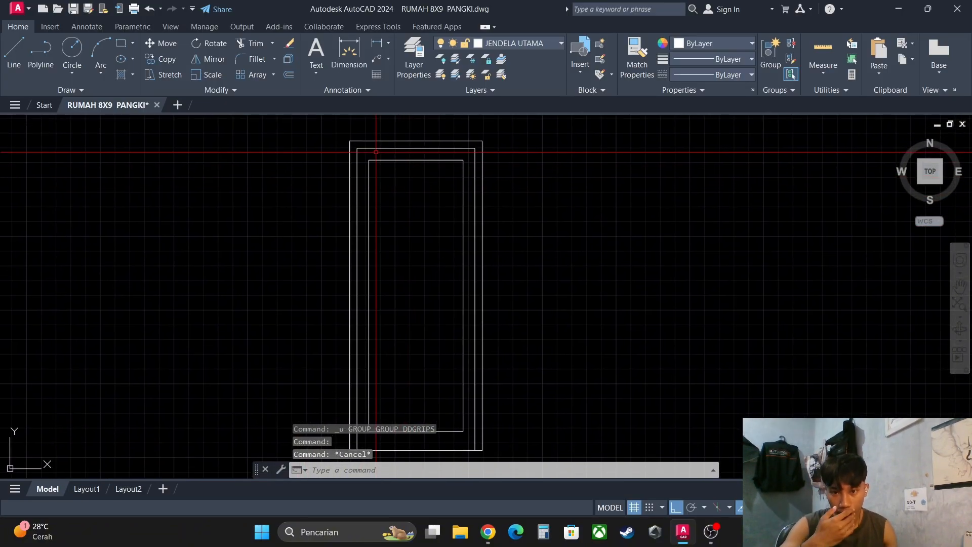
{"action": "left_click", "coordinate": [360, 156]}
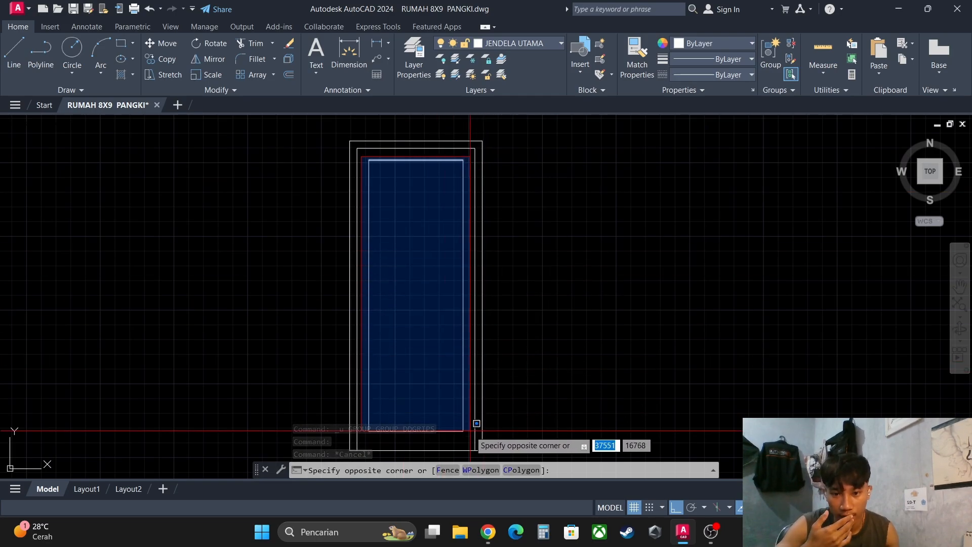
{"action": "left_click", "coordinate": [476, 443]}
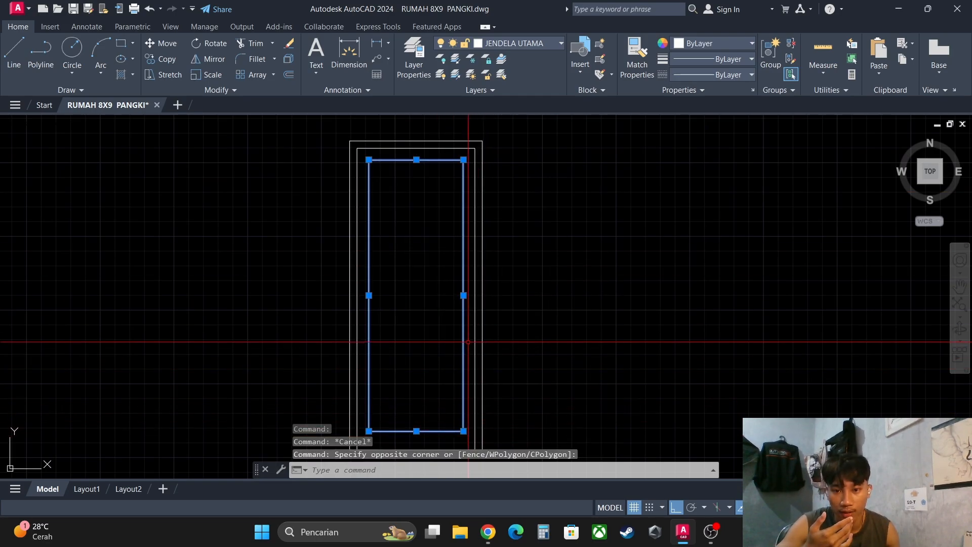
{"action": "scroll", "coordinate": [467, 335], "scroll_direction": "up", "scroll_amount": 4}
{"action": "scroll", "coordinate": [451, 279], "scroll_direction": "down", "scroll_amount": 4}
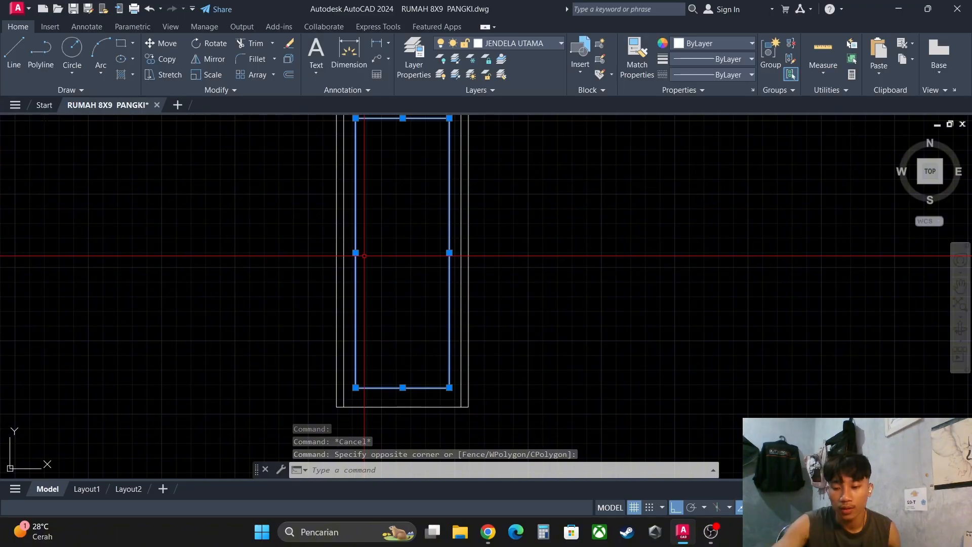
{"action": "key", "text": "Escape"}
{"action": "key", "text": "Escape"}
- Offset the top and right lines of the inner sash rectangle 3 units inward
{"action": "scroll", "coordinate": [425, 273], "scroll_direction": "up", "scroll_amount": 3}
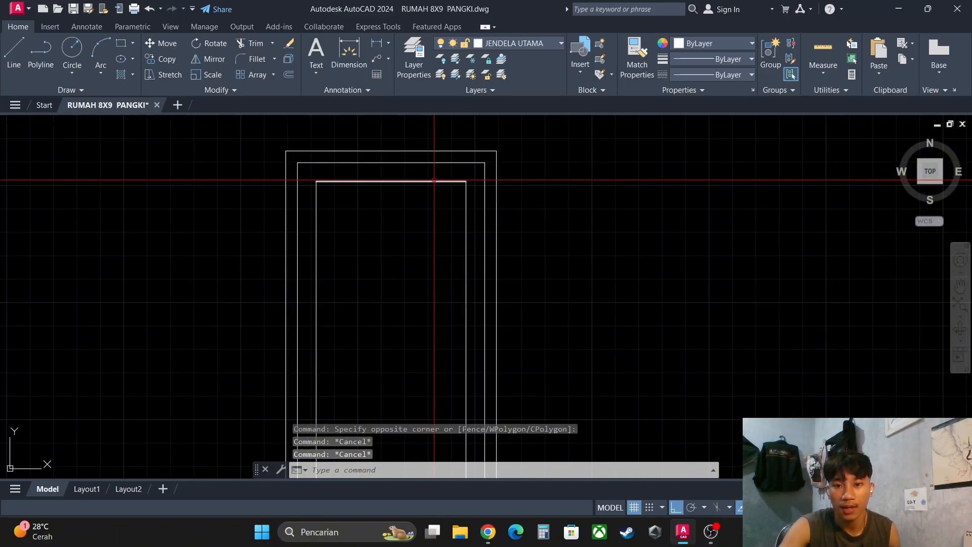
{"action": "type", "text": "off"}
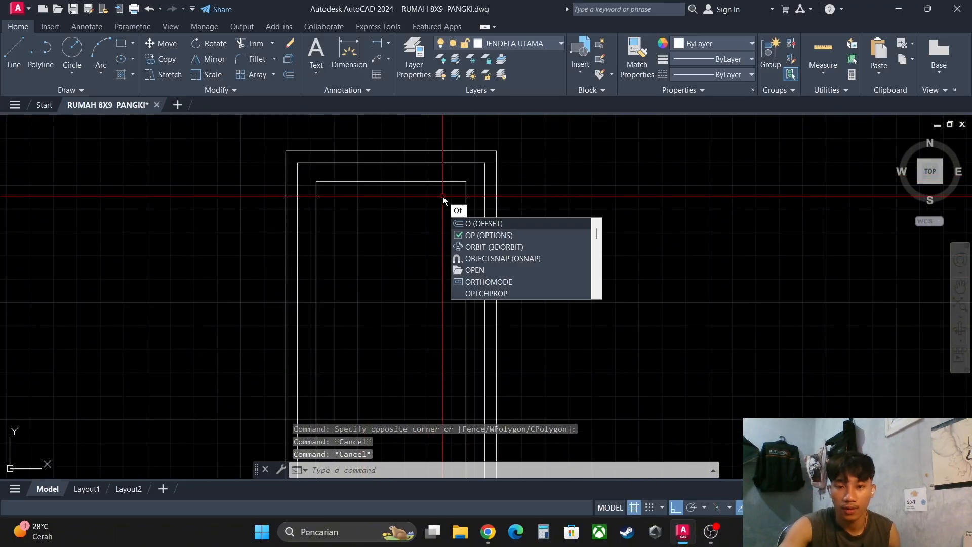
{"action": "key", "text": "Return"}
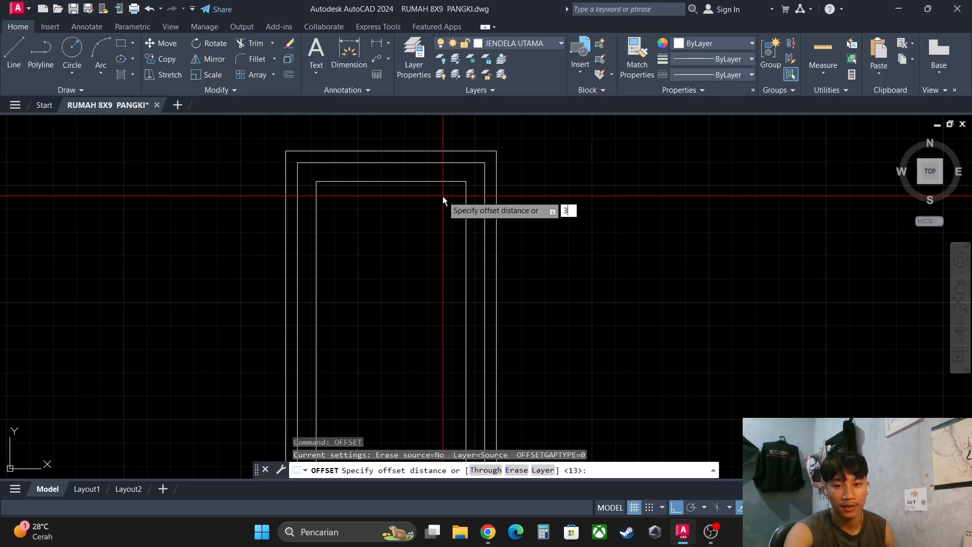
{"action": "type", "text": "3"}
{"action": "key", "text": "Return"}
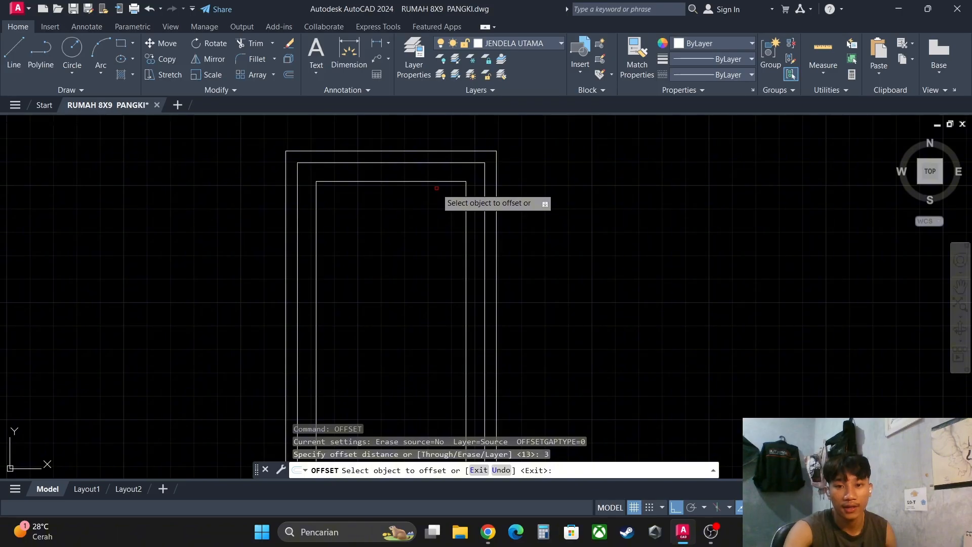
{"action": "left_click", "coordinate": [441, 182]}
{"action": "left_click", "coordinate": [442, 208]}
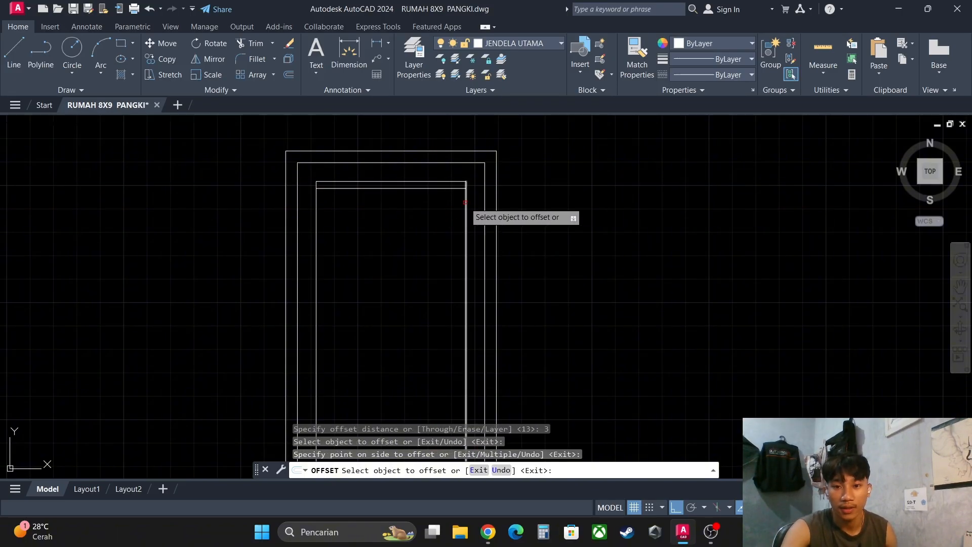
{"action": "left_click", "coordinate": [465, 202]}
{"action": "left_click", "coordinate": [441, 202]}
- Offset the sash rectangle's left and bottom lines inward by the same 3 units and end the Offset command
{"action": "left_click", "coordinate": [317, 212]}
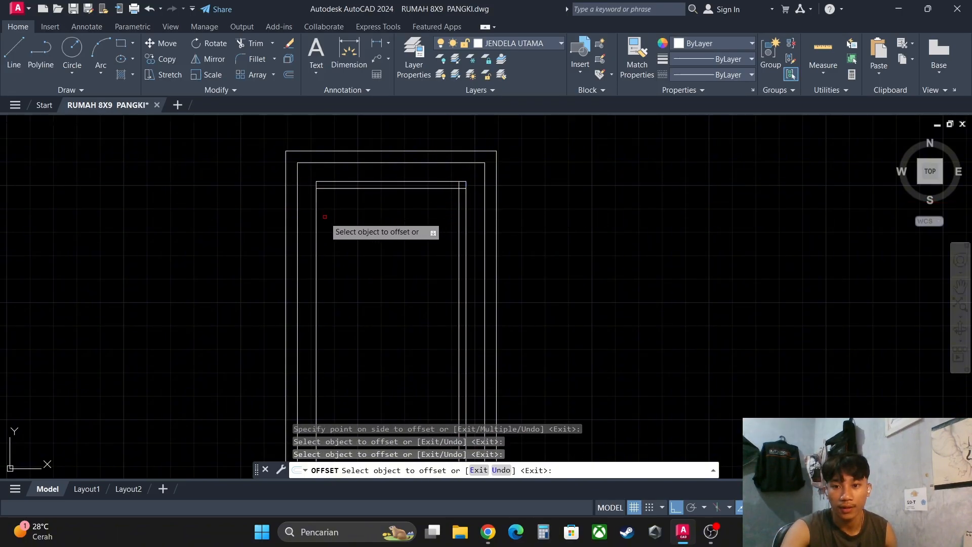
{"action": "left_click", "coordinate": [317, 212]}
{"action": "left_click", "coordinate": [328, 213]}
{"action": "middle_click_drag", "start_coordinate": [369, 284], "coordinate": [359, 99]}
{"action": "middle_click_drag", "start_coordinate": [379, 398], "coordinate": [378, 318]}
{"action": "left_click", "coordinate": [379, 316]}
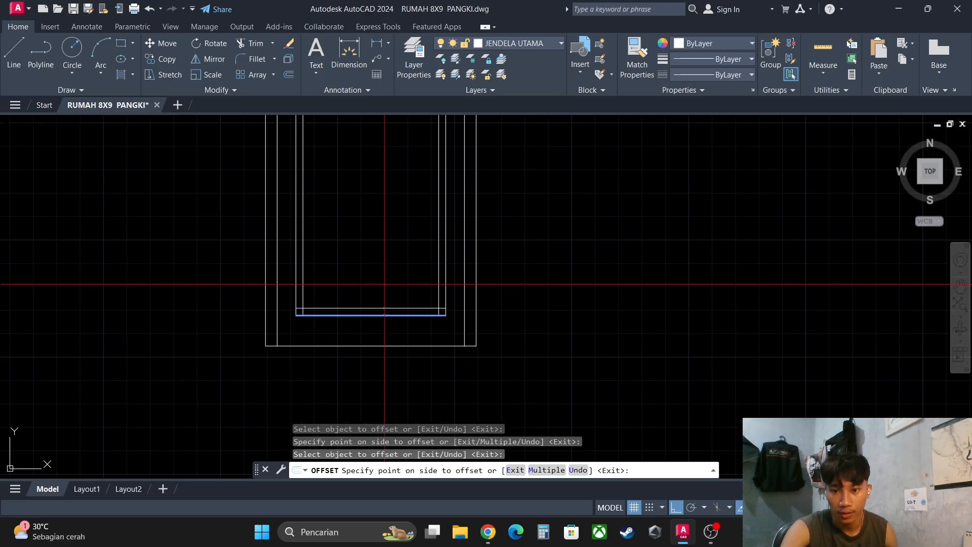
{"action": "left_click", "coordinate": [390, 287]}
{"action": "key", "text": "Escape"}
- Trim the overlapping ends of the innermost offset lines at both lower corners of the sash
{"action": "scroll", "coordinate": [393, 285], "scroll_direction": "down", "scroll_amount": 2}
{"action": "scroll", "coordinate": [407, 303], "scroll_direction": "up", "scroll_amount": 2}
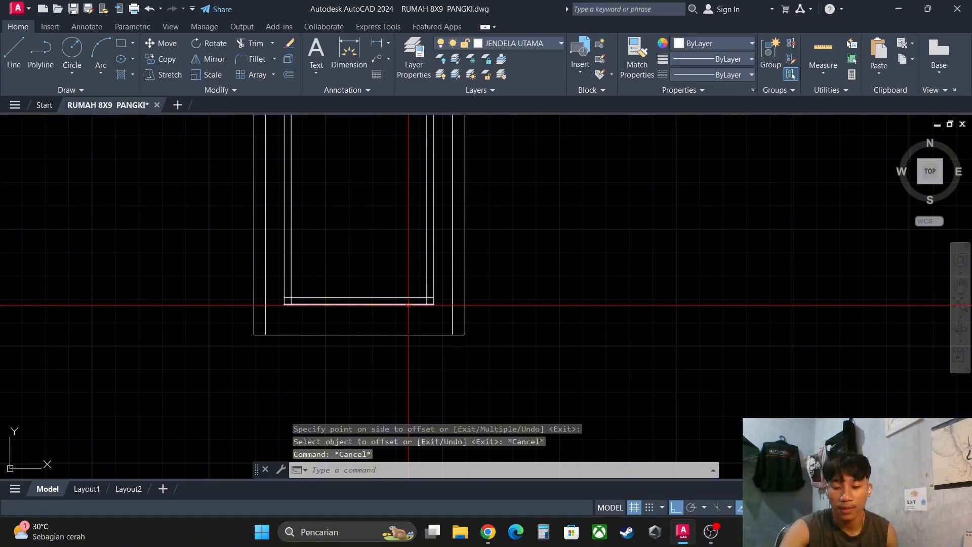
{"action": "type", "text": "tr"}
{"action": "key", "text": "Return"}
{"action": "scroll", "coordinate": [432, 300], "scroll_direction": "up", "scroll_amount": 3}
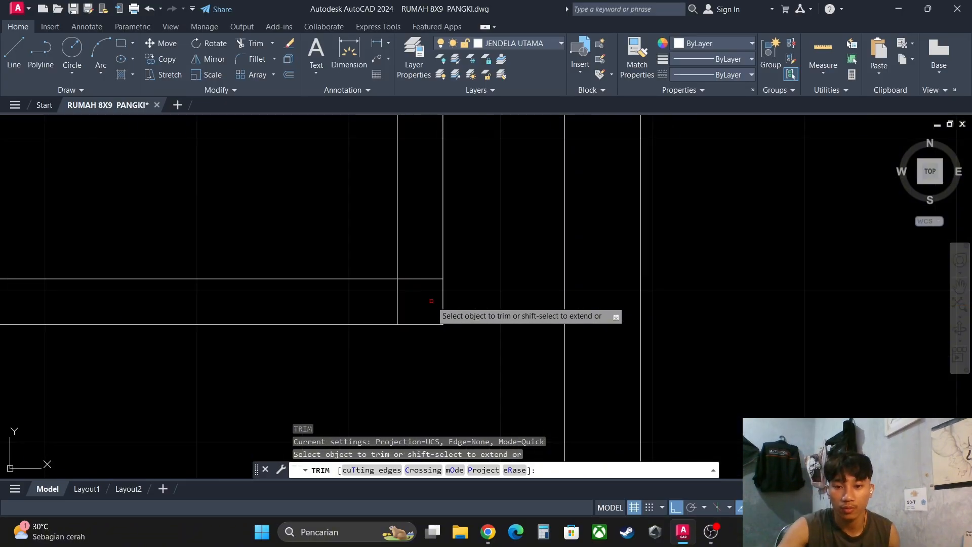
{"action": "left_click_drag", "start_coordinate": [425, 268], "coordinate": [394, 302]}
{"action": "scroll", "coordinate": [437, 299], "scroll_direction": "down", "scroll_amount": 3}
{"action": "scroll", "coordinate": [169, 294], "scroll_direction": "up", "scroll_amount": 2}
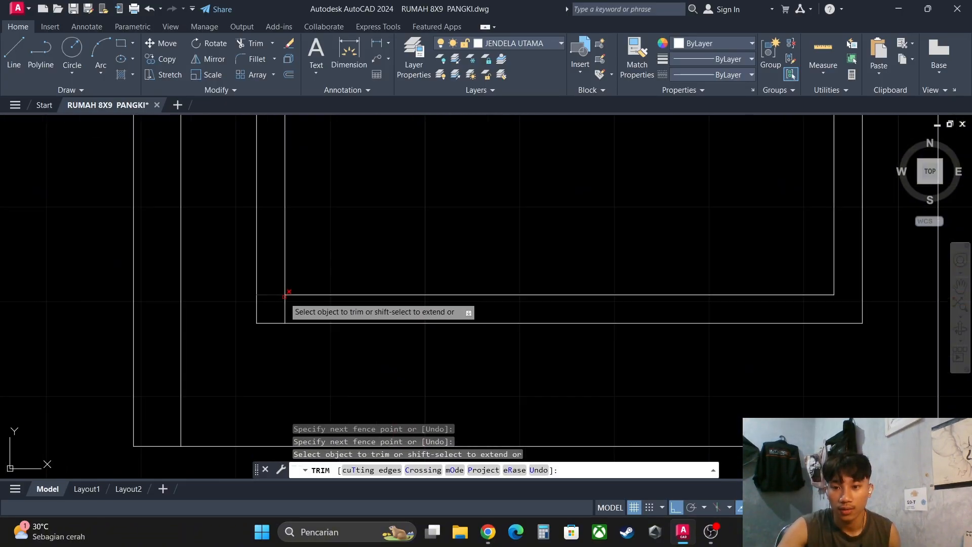
{"action": "scroll", "coordinate": [286, 300], "scroll_direction": "up", "scroll_amount": 2}
{"action": "mouse_move", "coordinate": [299, 321]}
{"action": "left_mouse_down"}
{"action": "mouse_move", "coordinate": [275, 301]}
{"action": "mouse_move", "coordinate": [269, 280]}
{"action": "left_mouse_up"}
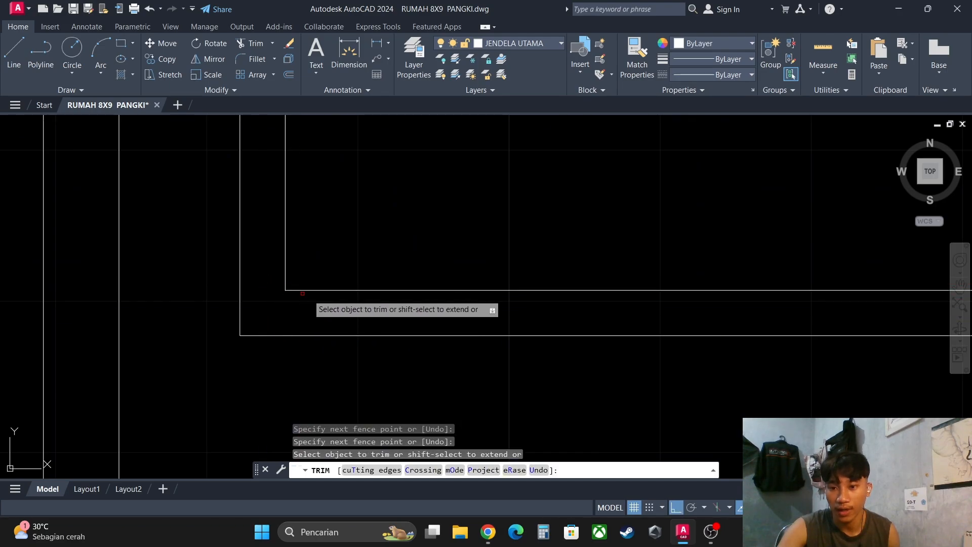
- Trim the overlapping ends of the innermost offset lines at the sash's upper right corner
{"action": "scroll", "coordinate": [388, 292], "scroll_direction": "down", "scroll_amount": 4}
{"action": "middle_click_drag", "start_coordinate": [464, 222], "coordinate": [415, 319]}
{"action": "mouse_move", "coordinate": [451, 206]}
{"action": "middle_mouse_down"}
{"action": "mouse_move", "coordinate": [443, 306]}
{"action": "mouse_move", "coordinate": [445, 265]}
{"action": "middle_mouse_up"}
{"action": "middle_click_drag", "start_coordinate": [445, 167], "coordinate": [435, 248]}
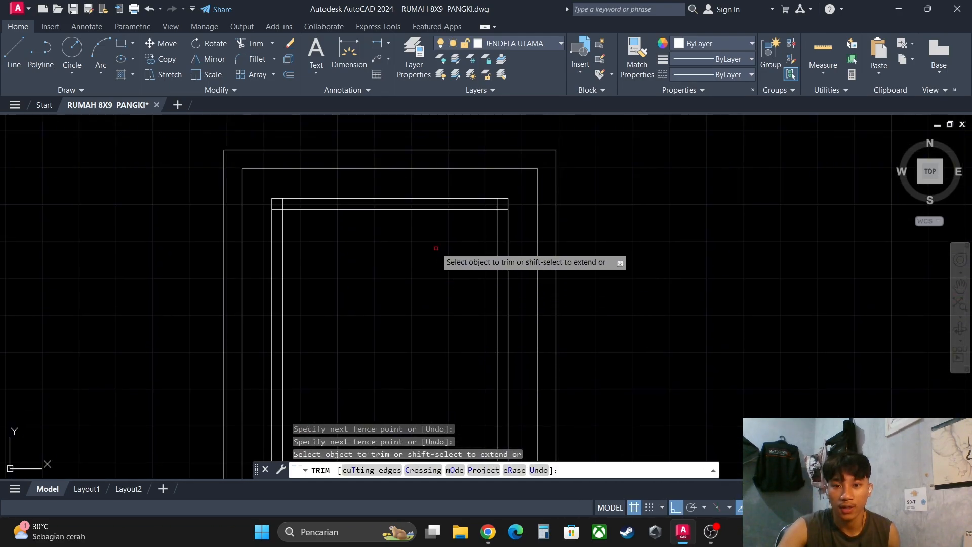
{"action": "scroll", "coordinate": [490, 208], "scroll_direction": "up", "scroll_amount": 3}
{"action": "left_click_drag", "start_coordinate": [546, 215], "coordinate": [508, 175]}
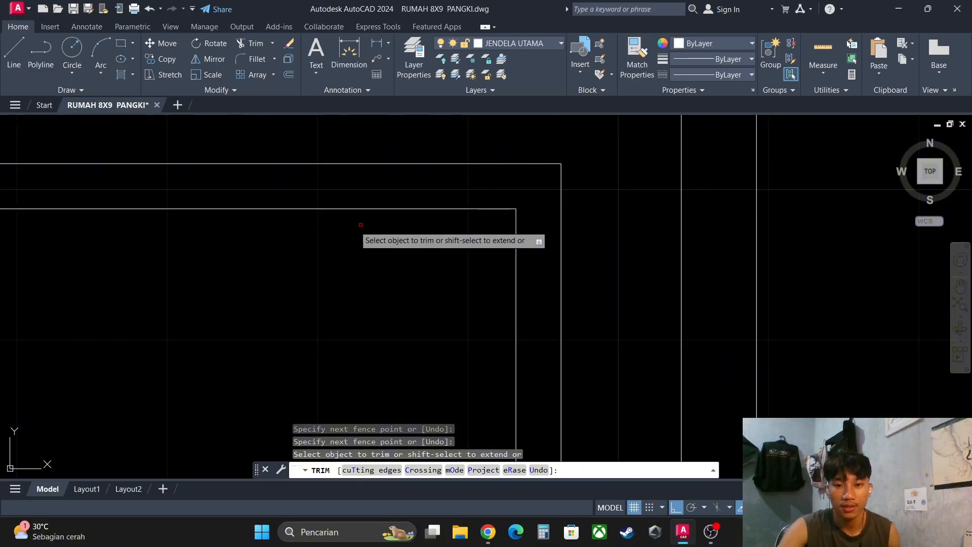
- Trim the overlapping ends of the innermost offset lines at the sash's upper left corner and end the Trim command
{"action": "middle_click_drag", "start_coordinate": [278, 224], "coordinate": [577, 227]}
{"action": "middle_click_drag", "start_coordinate": [270, 228], "coordinate": [314, 225]}
{"action": "left_click_drag", "start_coordinate": [315, 186], "coordinate": [267, 220]}
{"action": "key", "text": "Escape"}
{"action": "scroll", "coordinate": [474, 250], "scroll_direction": "down", "scroll_amount": 4}
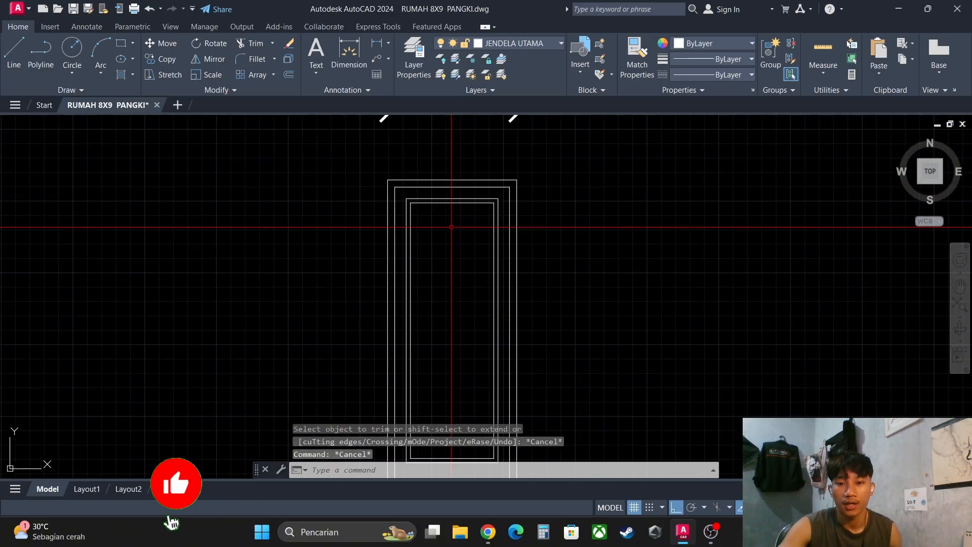
{"action": "middle_click_drag", "start_coordinate": [474, 250], "coordinate": [469, 246]}
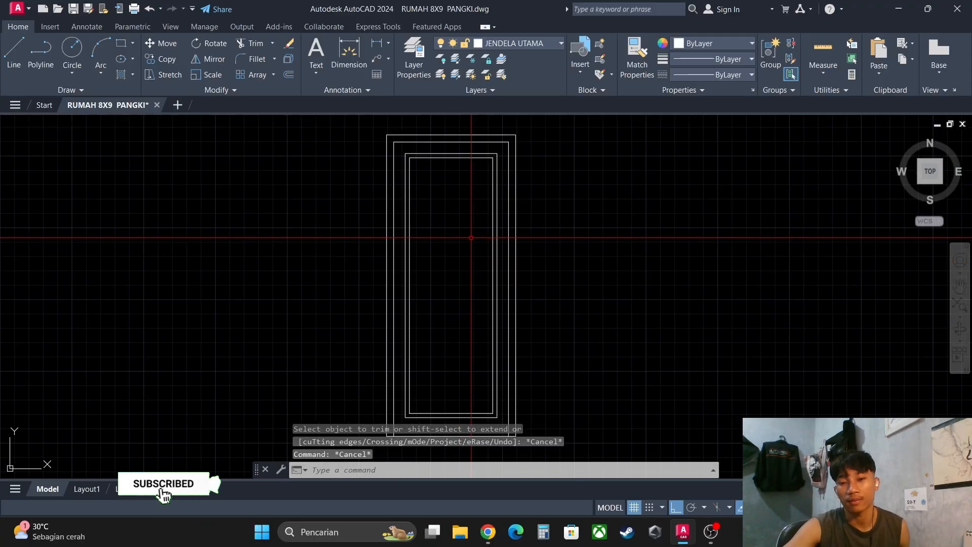
{"action": "middle_click_drag", "start_coordinate": [476, 212], "coordinate": [475, 227]}
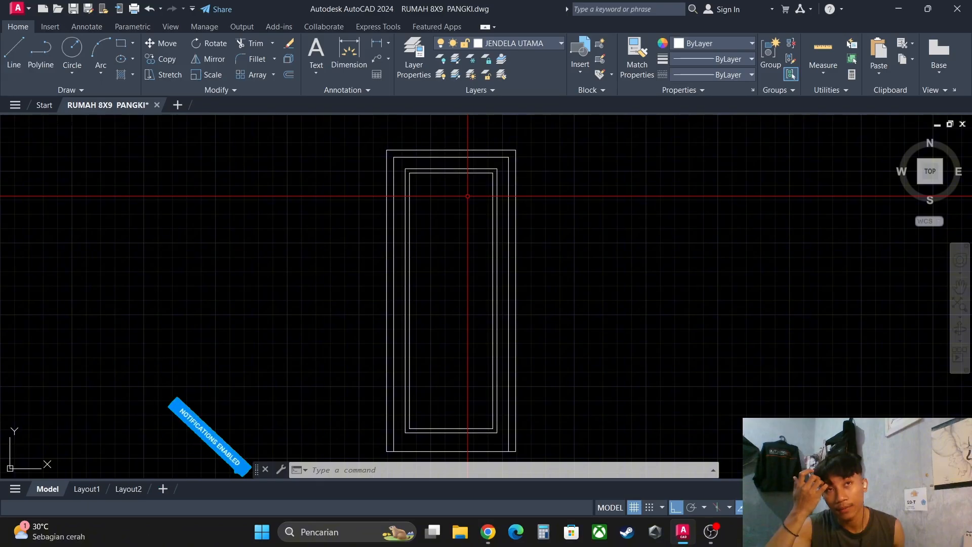
{"action": "scroll", "coordinate": [467, 196], "scroll_direction": "up", "scroll_amount": 3}
{"action": "middle_click_drag", "start_coordinate": [468, 191], "coordinate": [471, 183]}
{"action": "scroll", "coordinate": [466, 239], "scroll_direction": "down", "scroll_amount": 3}
{"action": "middle_click_drag", "start_coordinate": [469, 254], "coordinate": [483, 233]}
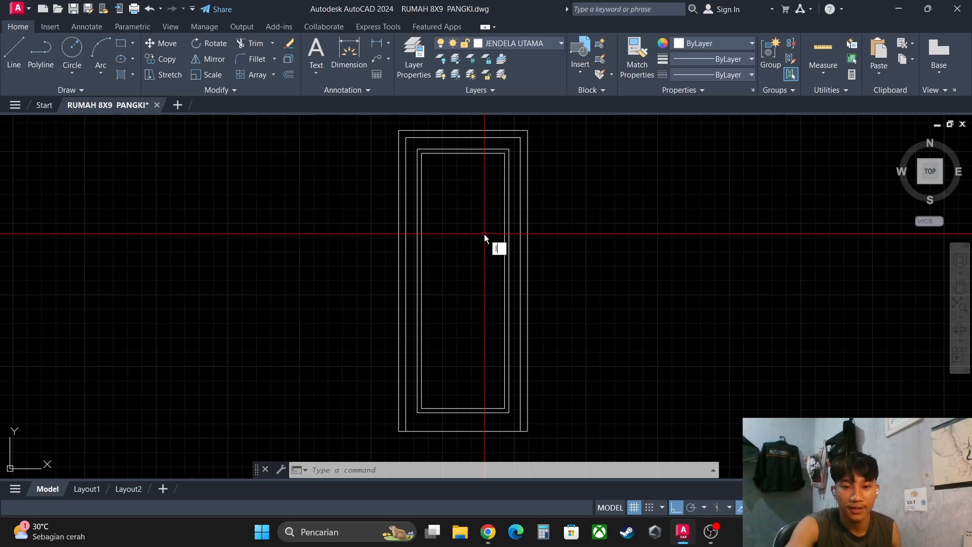
- Draw a horizontal line across the innermost sash rectangle between the midpoints of its two long sides
{"action": "key", "text": "Return"}
{"action": "scroll", "coordinate": [509, 288], "scroll_direction": "up", "scroll_amount": 2}
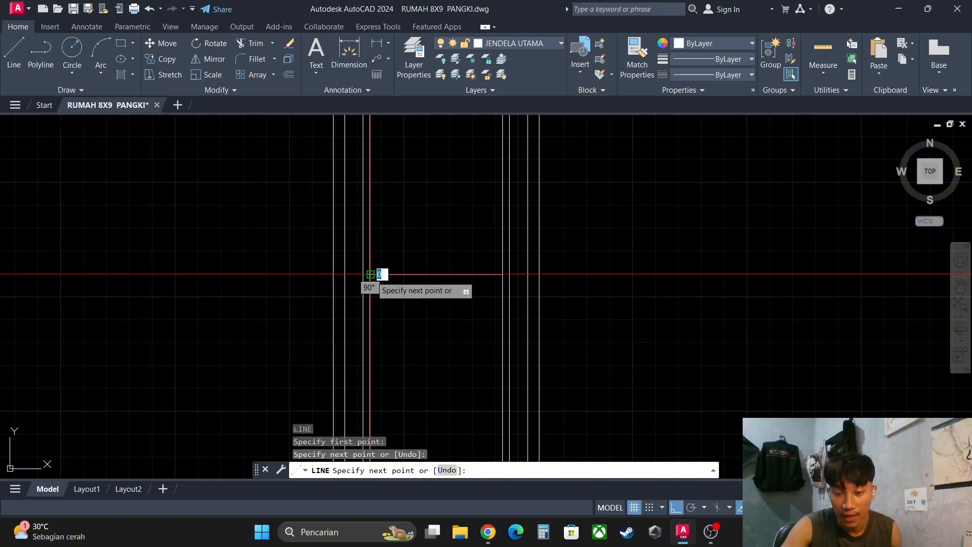
{"action": "key", "text": "Escape"}
{"action": "key", "text": "Escape"}
{"action": "scroll", "coordinate": [449, 271], "scroll_direction": "down", "scroll_amount": 4}
{"action": "left_click", "coordinate": [453, 282]}
{"action": "left_click", "coordinate": [445, 259]}
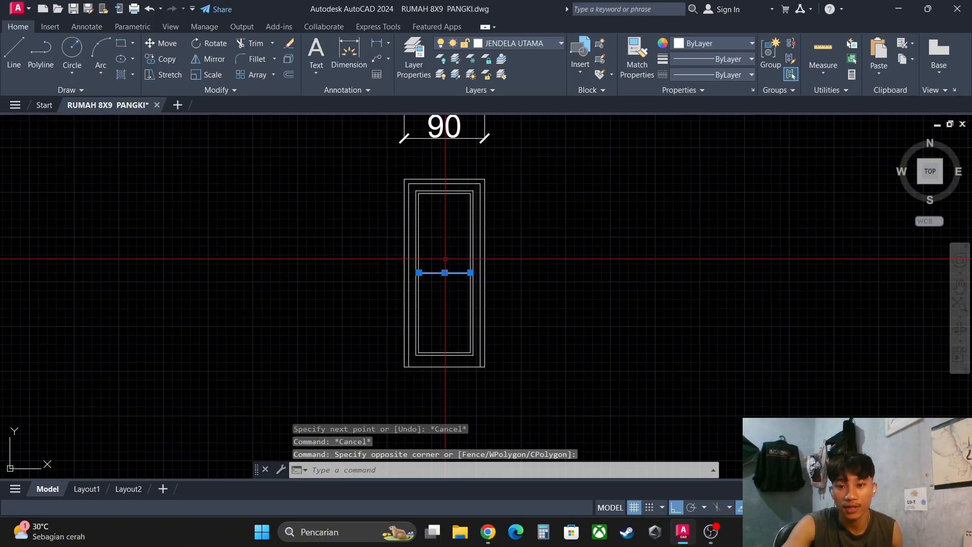
{"action": "scroll", "coordinate": [455, 277], "scroll_direction": "up", "scroll_amount": 4}
{"action": "key", "text": "Escape"}
{"action": "scroll", "coordinate": [455, 277], "scroll_direction": "up", "scroll_amount": 2}
{"action": "left_click", "coordinate": [455, 277]}
{"action": "left_click", "coordinate": [440, 244]}
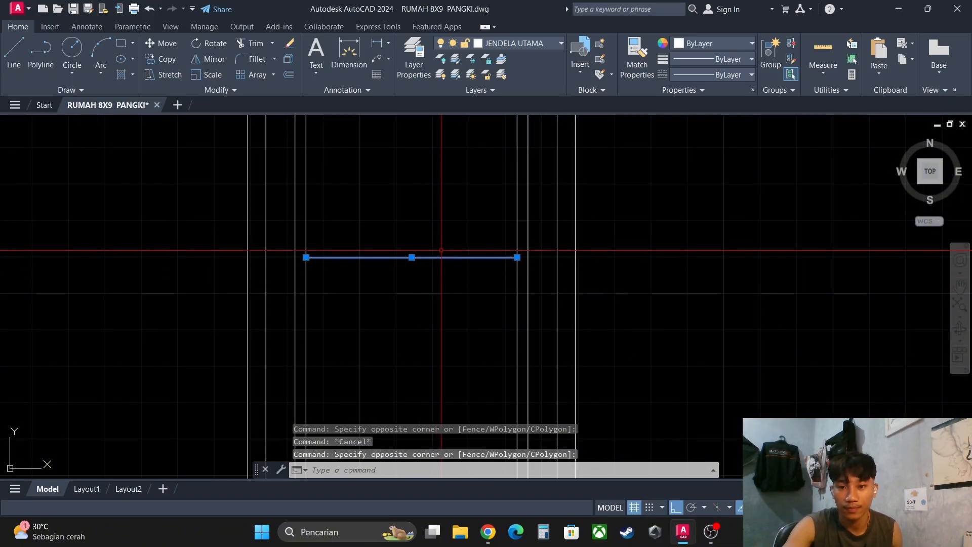
{"action": "key", "text": "Escape"}
- Offset the horizontal middle line 1 unit upward and 1 unit downward, and end the Offset command
{"action": "type", "text": "o"}
{"action": "key", "text": "Return"}
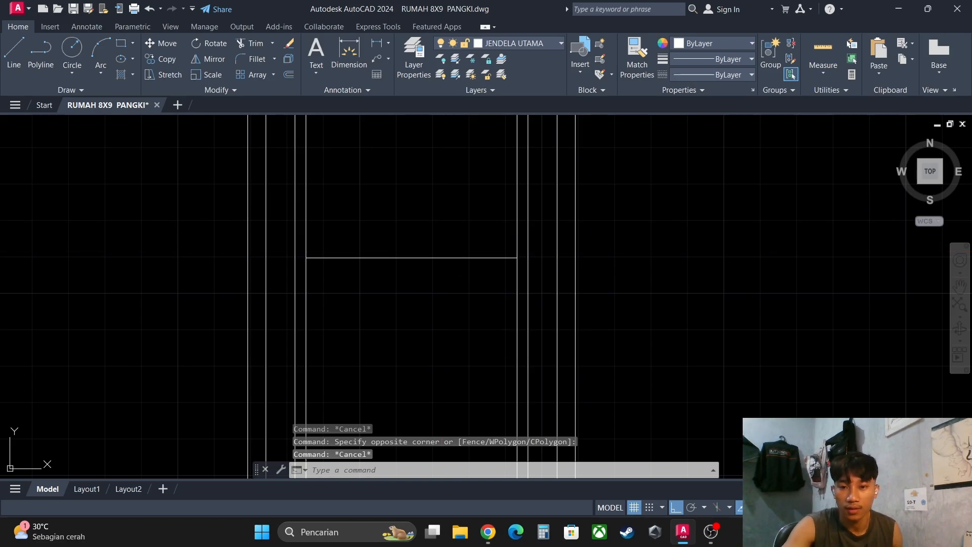
{"action": "type", "text": "1"}
{"action": "key", "text": "Return"}
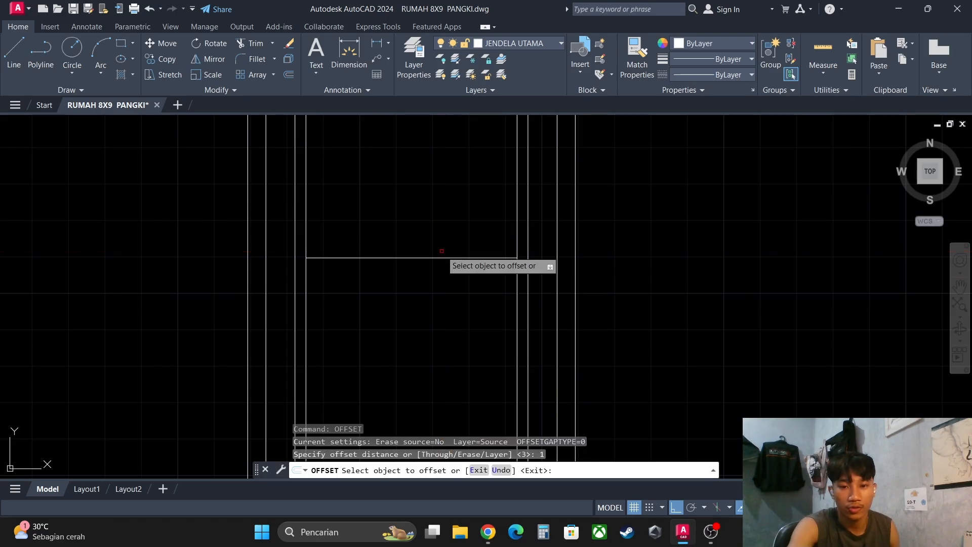
{"action": "left_click", "coordinate": [439, 257]}
{"action": "left_click", "coordinate": [436, 255]}
{"action": "scroll", "coordinate": [431, 258], "scroll_direction": "up", "scroll_amount": 2}
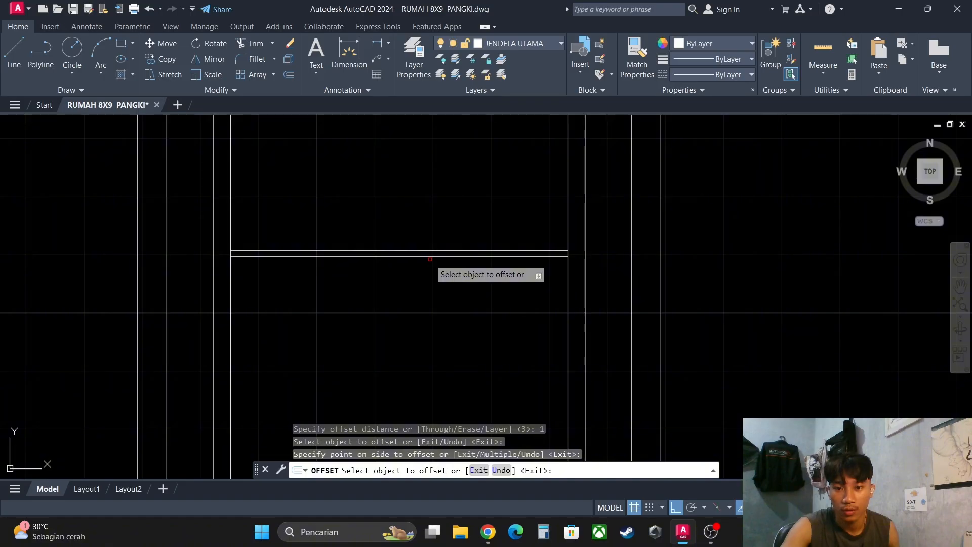
{"action": "left_click", "coordinate": [428, 256]}
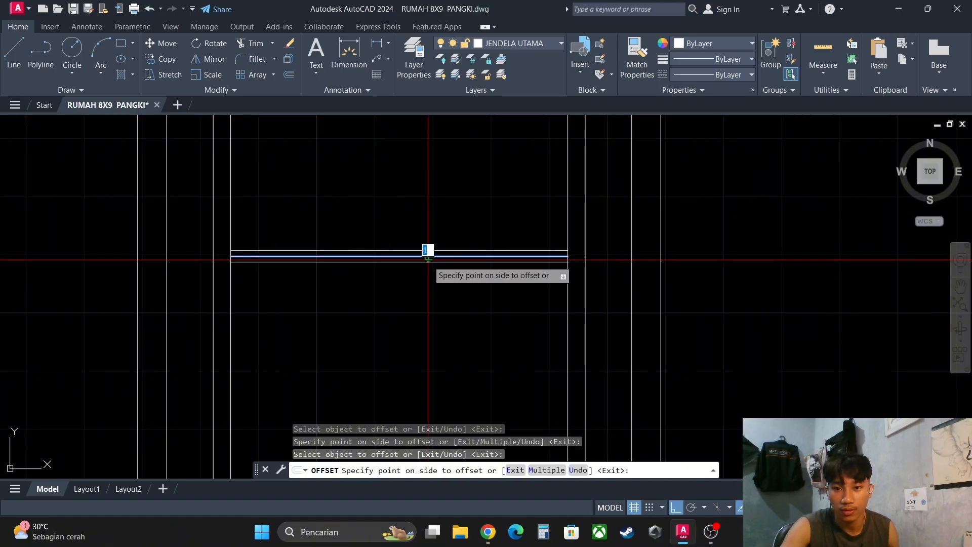
{"action": "left_click", "coordinate": [430, 262]}
{"action": "key", "text": "Escape"}
- Erase the original centre line between the two offset lines of the middle bar
{"action": "scroll", "coordinate": [429, 255], "scroll_direction": "up", "scroll_amount": 2}
{"action": "left_click", "coordinate": [429, 257]}
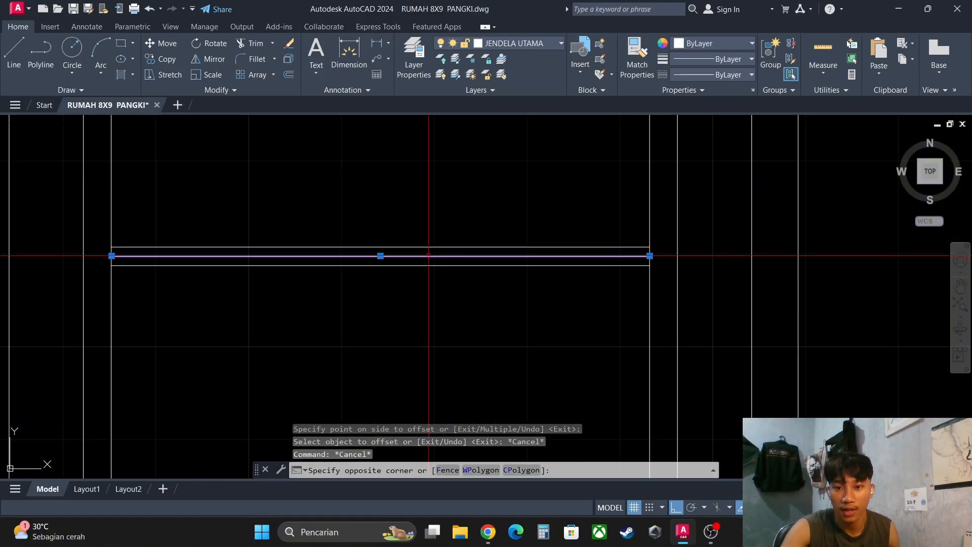
{"action": "type", "text": "e"}
{"action": "key", "text": "Return"}
{"action": "scroll", "coordinate": [451, 288], "scroll_direction": "down", "scroll_amount": 4}
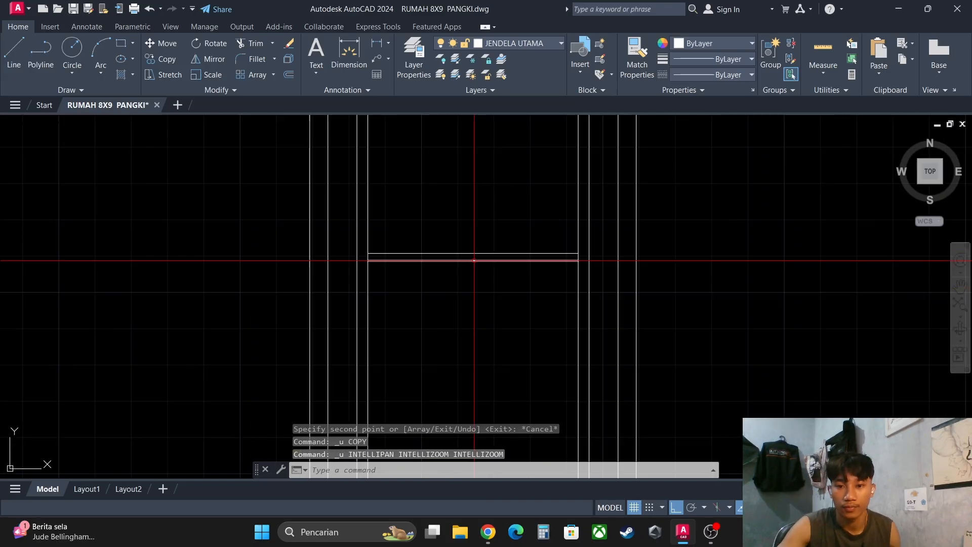
{"action": "scroll", "coordinate": [473, 260], "scroll_direction": "down", "scroll_amount": 4}
{"action": "scroll", "coordinate": [524, 294], "scroll_direction": "up", "scroll_amount": 4}
{"action": "middle_click_drag", "start_coordinate": [527, 263], "coordinate": [546, 304]}
{"action": "scroll", "coordinate": [534, 304], "scroll_direction": "up", "scroll_amount": 2}
{"action": "left_click", "coordinate": [512, 302]}
{"action": "left_click", "coordinate": [489, 276]}
{"action": "scroll", "coordinate": [530, 273], "scroll_direction": "down", "scroll_amount": 2}
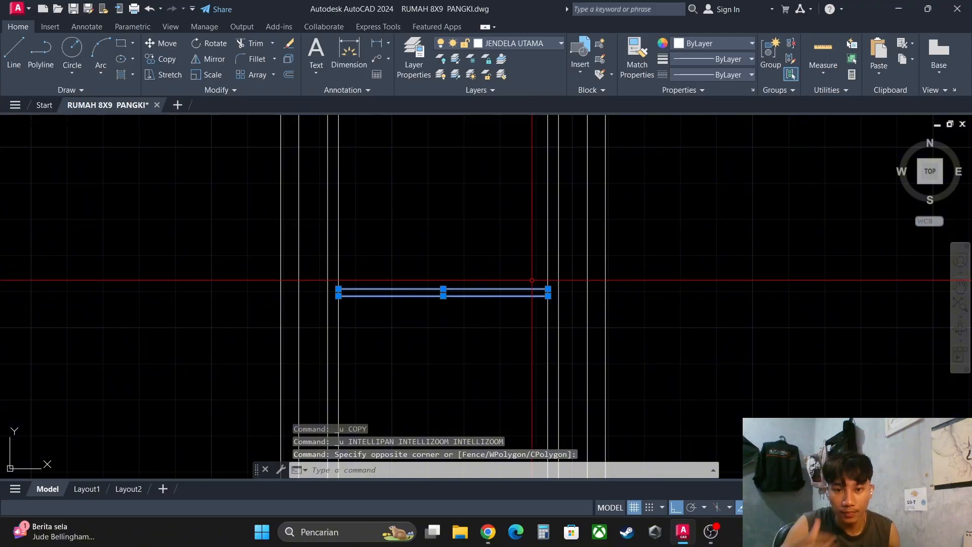
{"action": "key", "text": "Escape"}
{"action": "scroll", "coordinate": [529, 278], "scroll_direction": "down", "scroll_amount": 3}
{"action": "scroll", "coordinate": [514, 242], "scroll_direction": "up", "scroll_amount": 3}
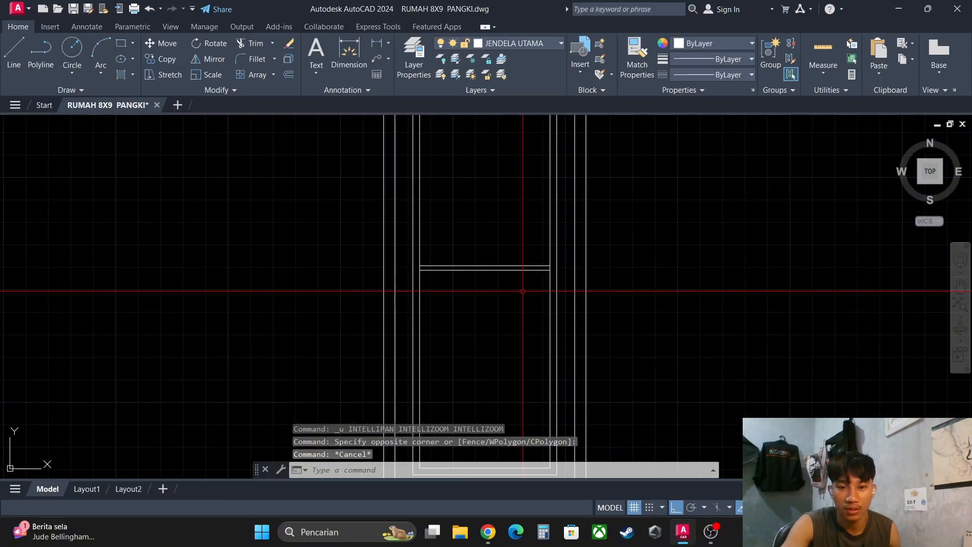
- Copy the two middle bar lines 45 units straight up inside the innermost sash rectangle
{"action": "left_click", "coordinate": [532, 281]}
{"action": "left_click", "coordinate": [505, 239]}
{"action": "middle_click_drag", "start_coordinate": [521, 252], "coordinate": [521, 272]}
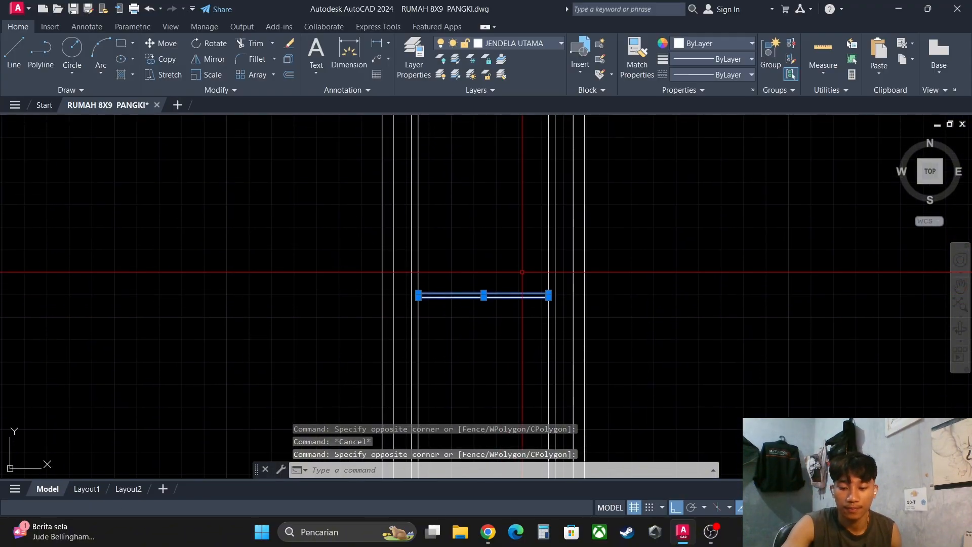
{"action": "type", "text": "co"}
{"action": "key", "text": "Return"}
{"action": "scroll", "coordinate": [547, 286], "scroll_direction": "up", "scroll_amount": 3}
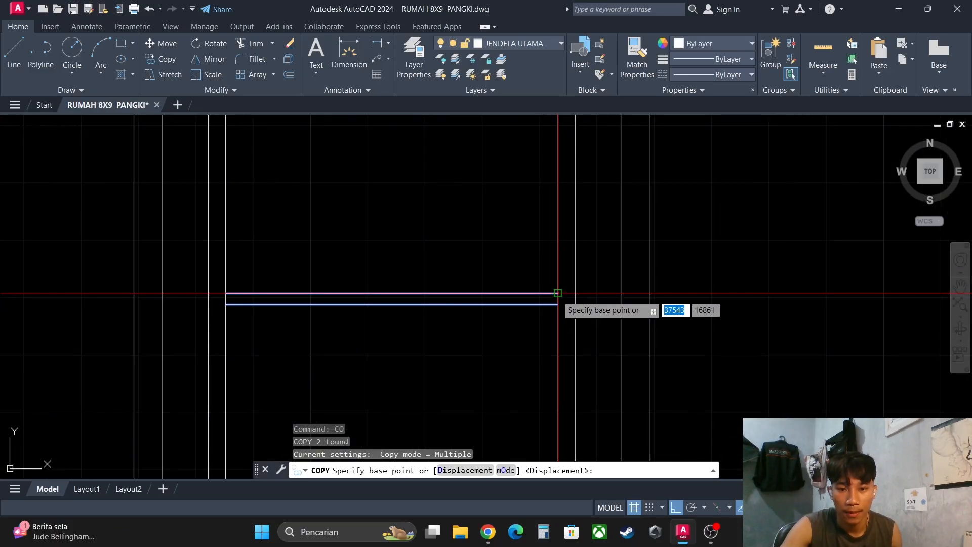
{"action": "left_click", "coordinate": [558, 293]}
{"action": "scroll", "coordinate": [549, 261], "scroll_direction": "down", "scroll_amount": 3}
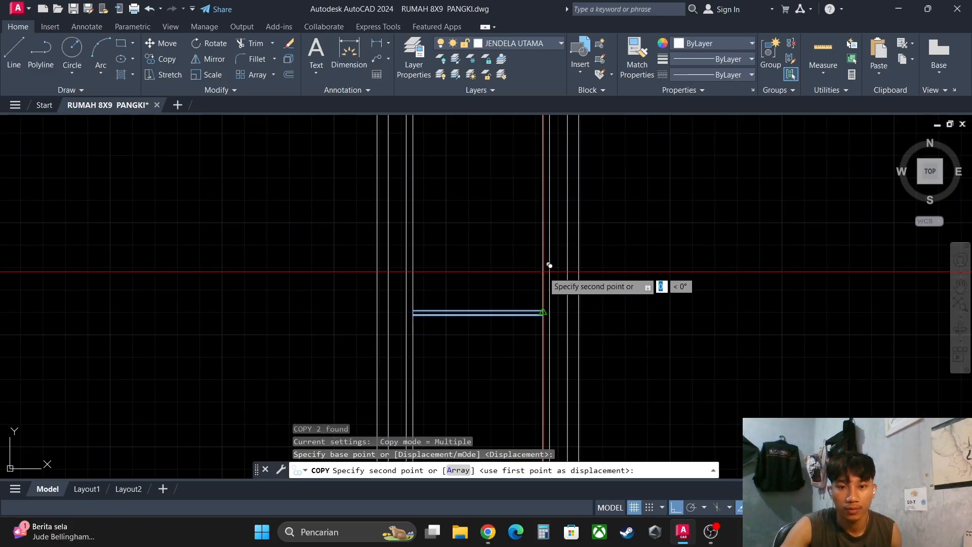
{"action": "scroll", "coordinate": [549, 260], "scroll_direction": "down", "scroll_amount": 2}
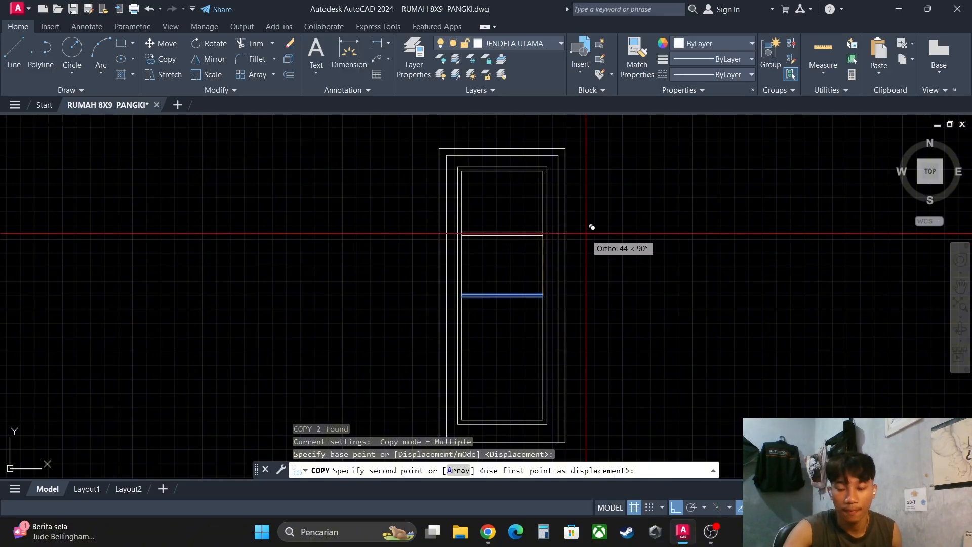
{"action": "key", "text": "Return"}
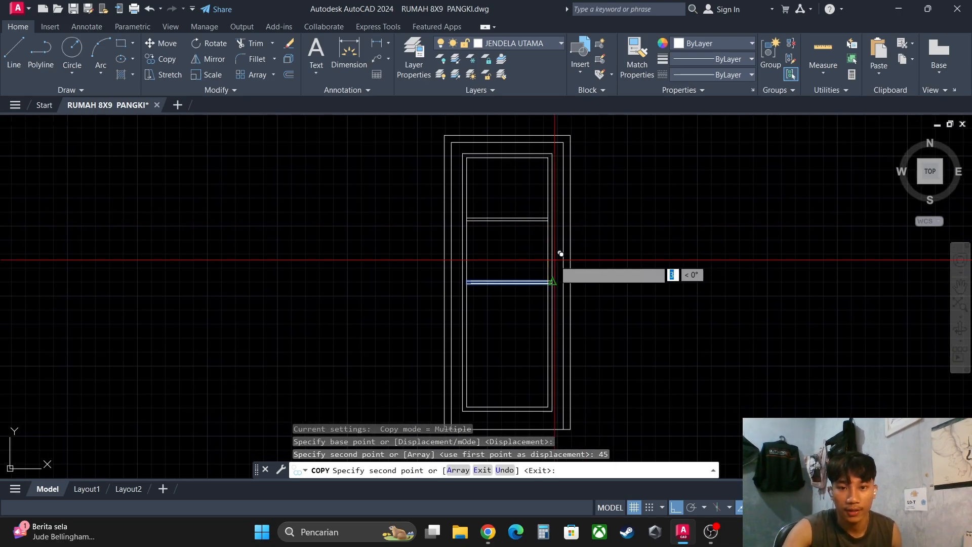
{"action": "key", "text": "Escape"}
{"action": "left_click", "coordinate": [512, 219]}
{"action": "scroll", "coordinate": [543, 221], "scroll_direction": "up", "scroll_amount": 2}
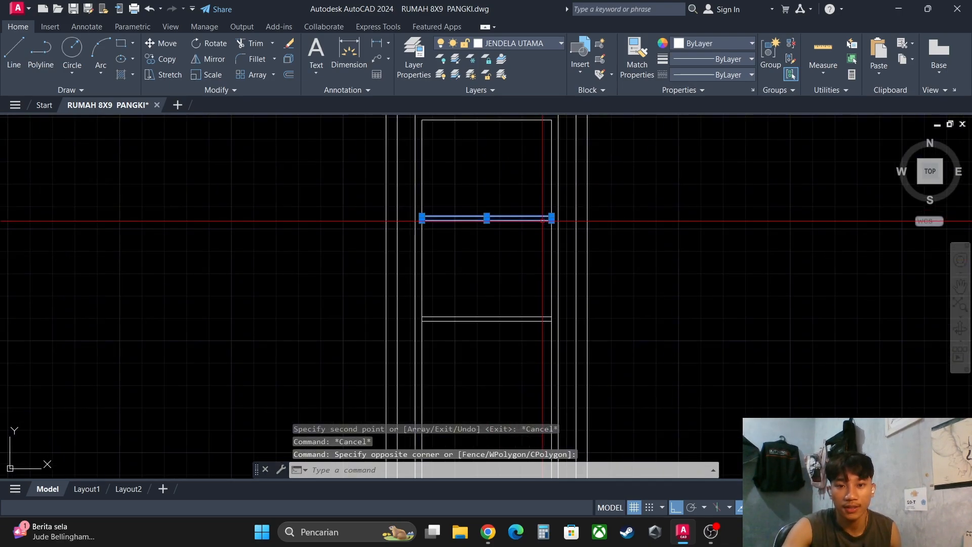
{"action": "key", "text": "Return"}
{"action": "scroll", "coordinate": [557, 222], "scroll_direction": "up", "scroll_amount": 2}
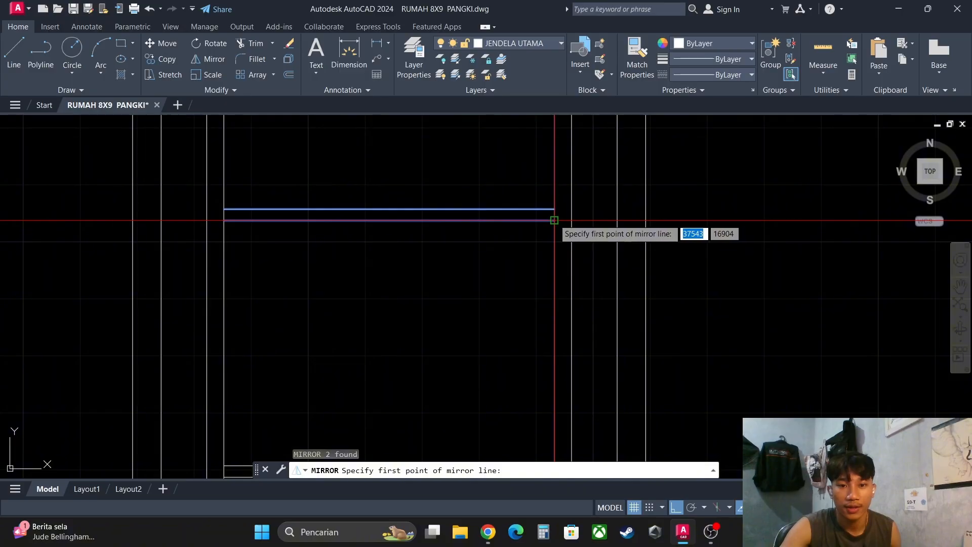
{"action": "scroll", "coordinate": [554, 220], "scroll_direction": "down", "scroll_amount": 3}
{"action": "scroll", "coordinate": [535, 319], "scroll_direction": "up", "scroll_amount": 3}
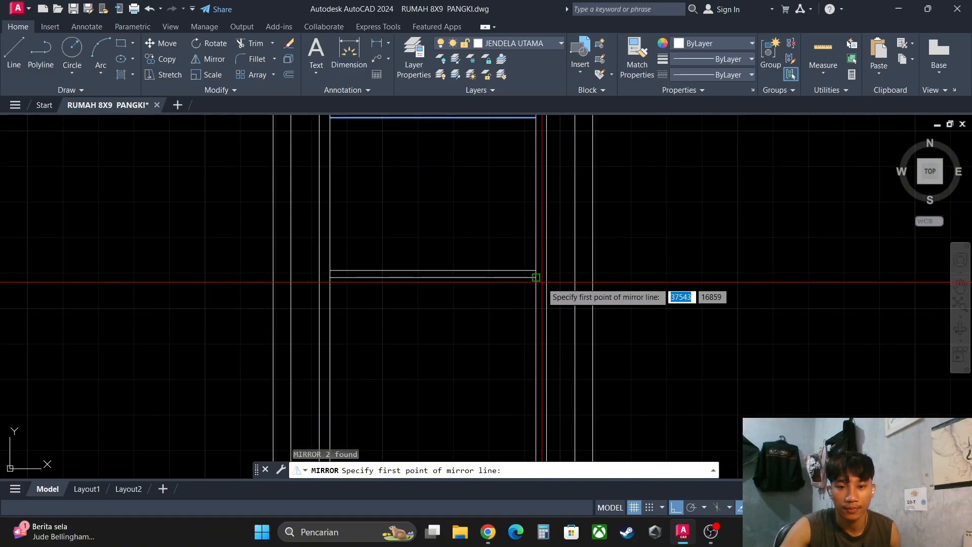
{"action": "scroll", "coordinate": [534, 274], "scroll_direction": "up", "scroll_amount": 1}
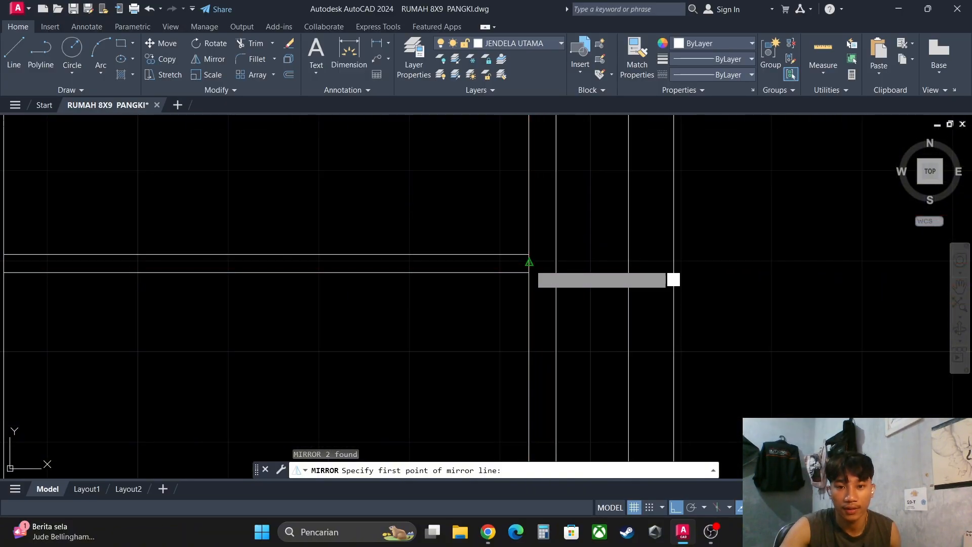
{"action": "left_click", "coordinate": [529, 261]}
{"action": "scroll", "coordinate": [537, 284], "scroll_direction": "down", "scroll_amount": 4}
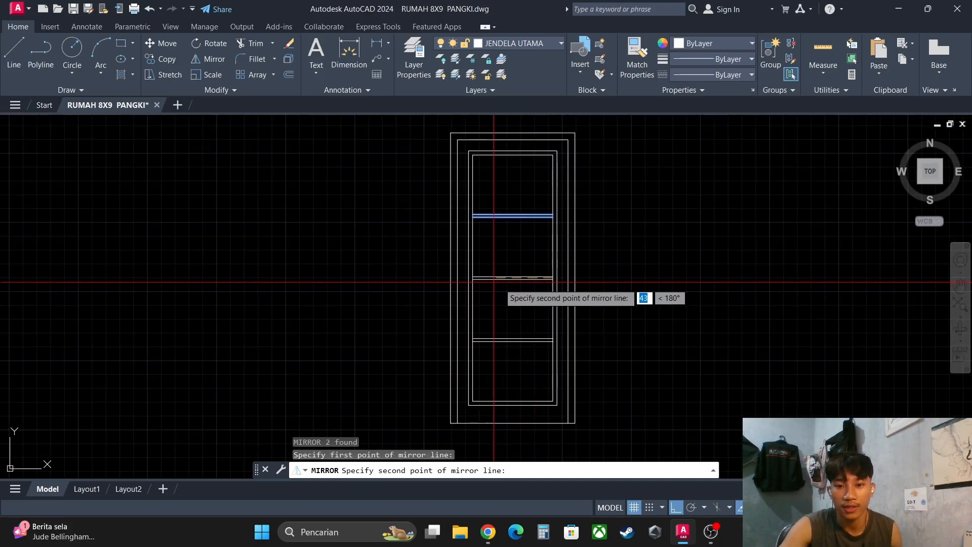
{"action": "scroll", "coordinate": [550, 279], "scroll_direction": "up", "scroll_amount": 4}
{"action": "key", "text": "Escape"}
{"action": "key", "text": "Escape"}
- Mirror the upper pair of bar lines about a horizontal axis through the sash side's midpoint, keeping the source objects
{"action": "middle_click_drag", "start_coordinate": [506, 223], "coordinate": [504, 278]}
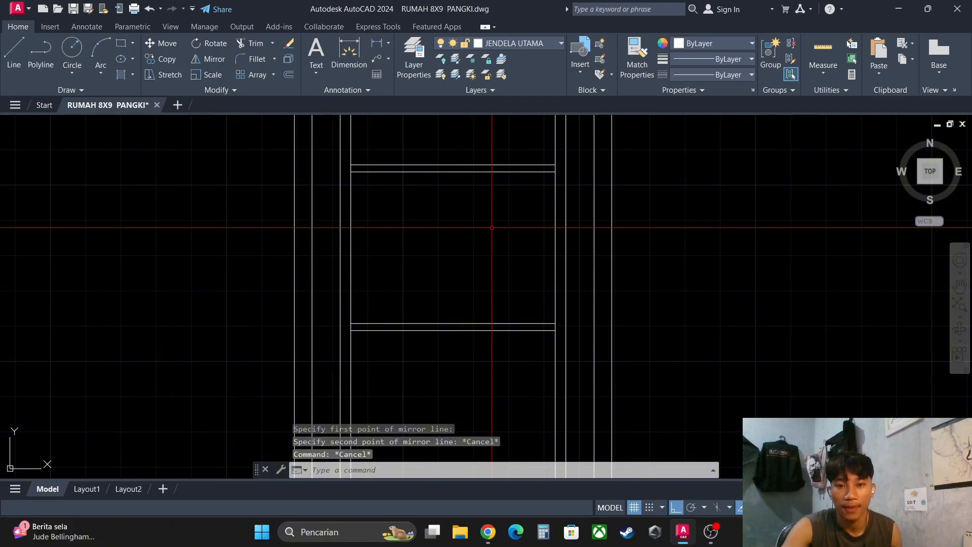
{"action": "left_click", "coordinate": [489, 193]}
{"action": "left_click", "coordinate": [445, 149]}
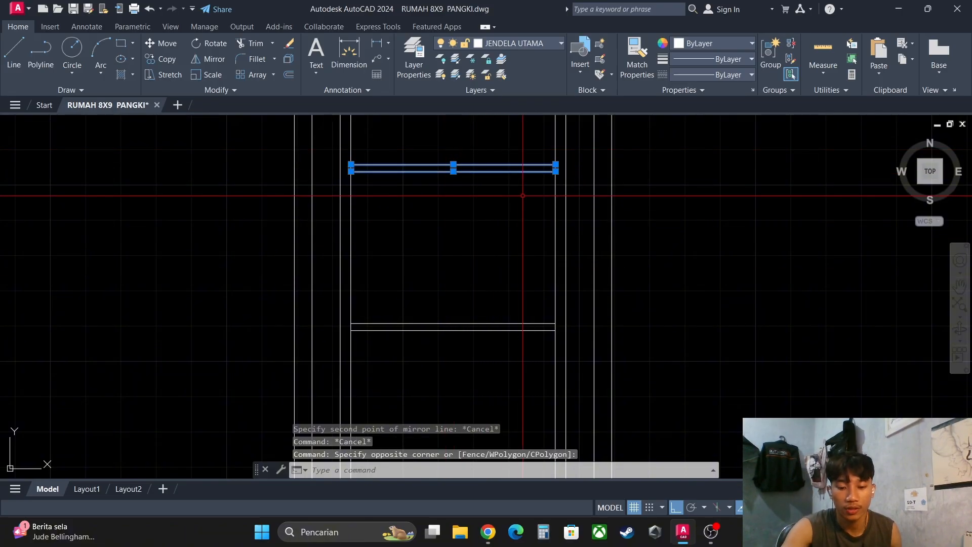
{"action": "key", "text": "Return"}
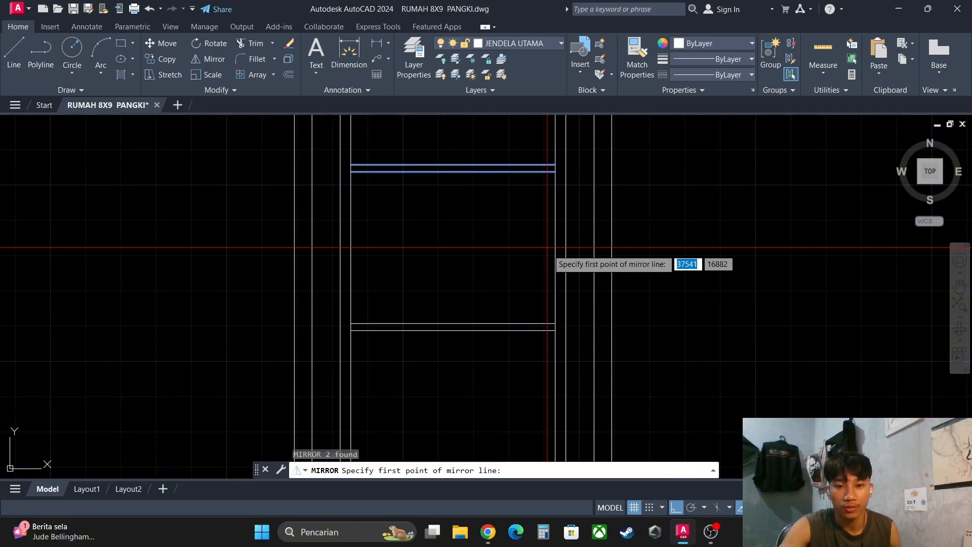
{"action": "scroll", "coordinate": [547, 317], "scroll_direction": "up", "scroll_amount": 6}
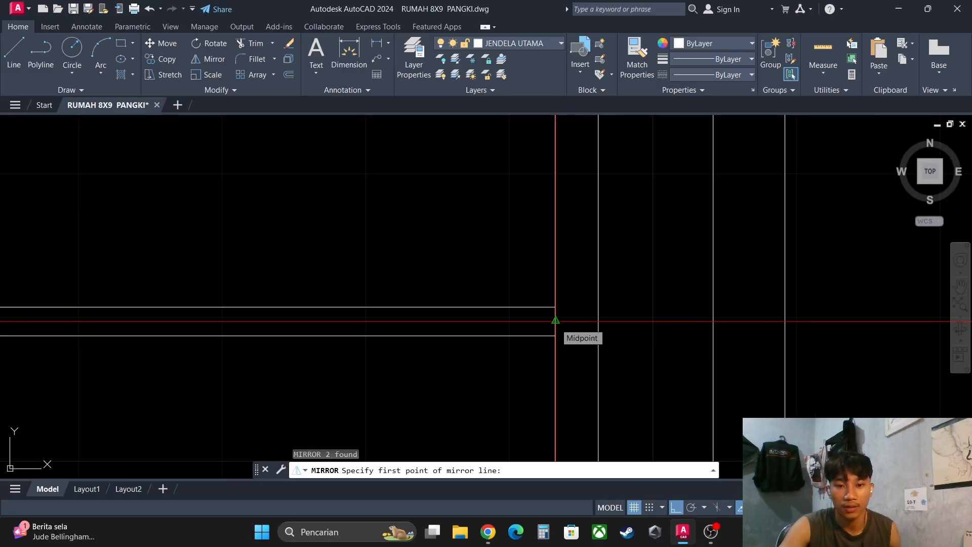
{"action": "left_click", "coordinate": [555, 320]}
{"action": "scroll", "coordinate": [555, 320], "scroll_direction": "down", "scroll_amount": 5}
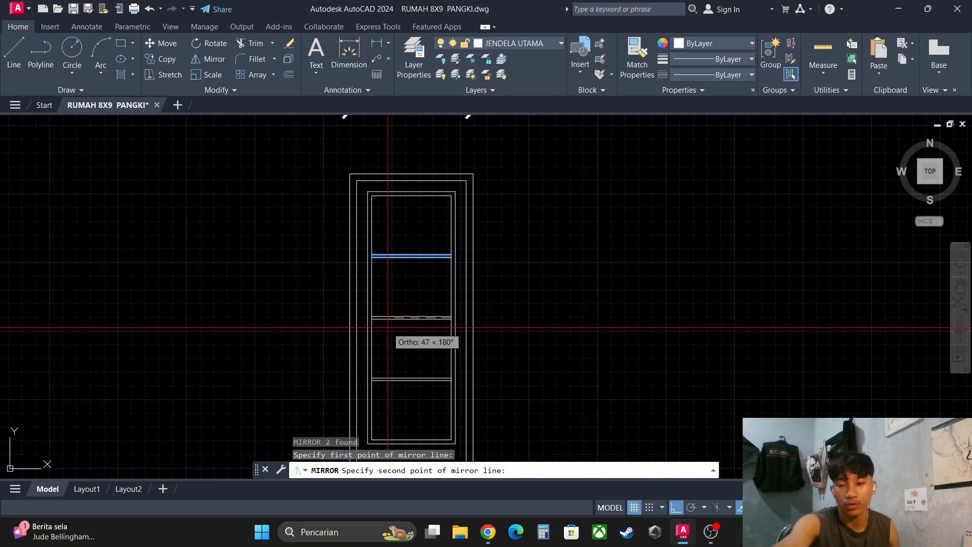
{"action": "left_click", "coordinate": [388, 328]}
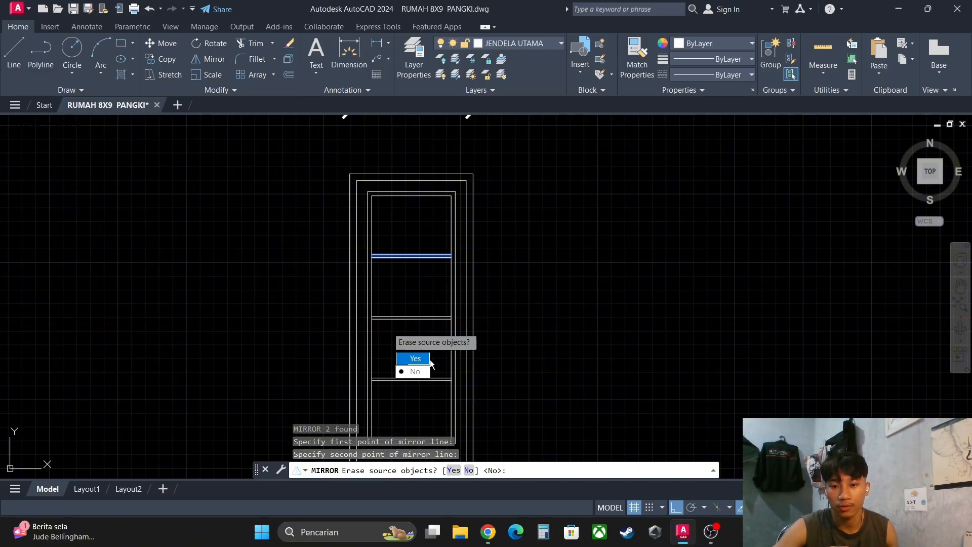
{"action": "left_click", "coordinate": [414, 371]}
{"action": "scroll", "coordinate": [431, 208], "scroll_direction": "up", "scroll_amount": 3}
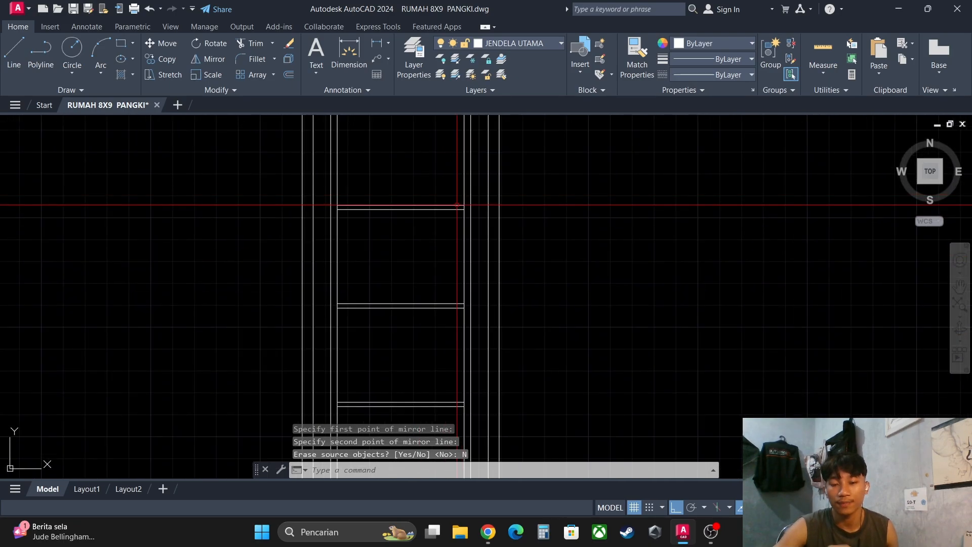
{"action": "scroll", "coordinate": [430, 211], "scroll_direction": "down", "scroll_amount": 5}
{"action": "scroll", "coordinate": [430, 211], "scroll_direction": "up", "scroll_amount": 2}
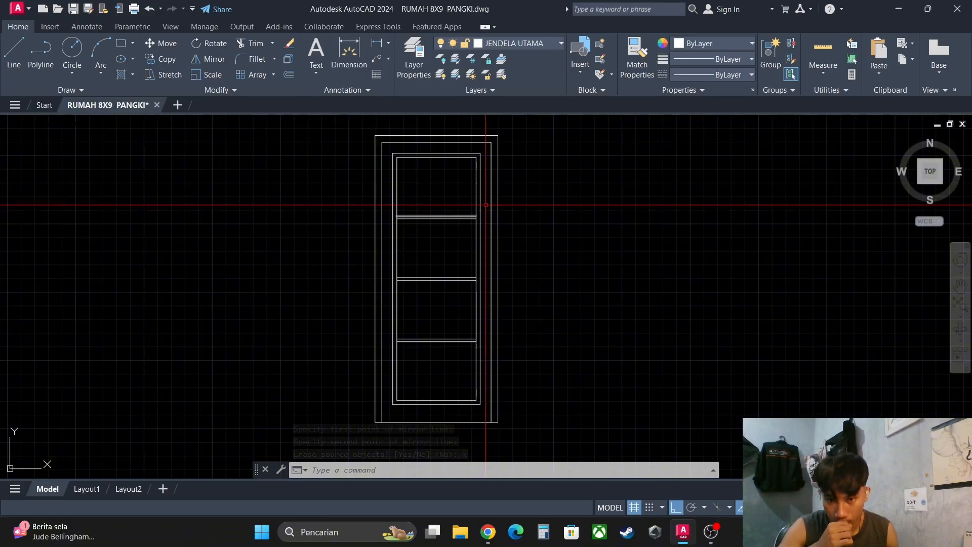
{"action": "middle_click_drag", "start_coordinate": [447, 218], "coordinate": [476, 212]}
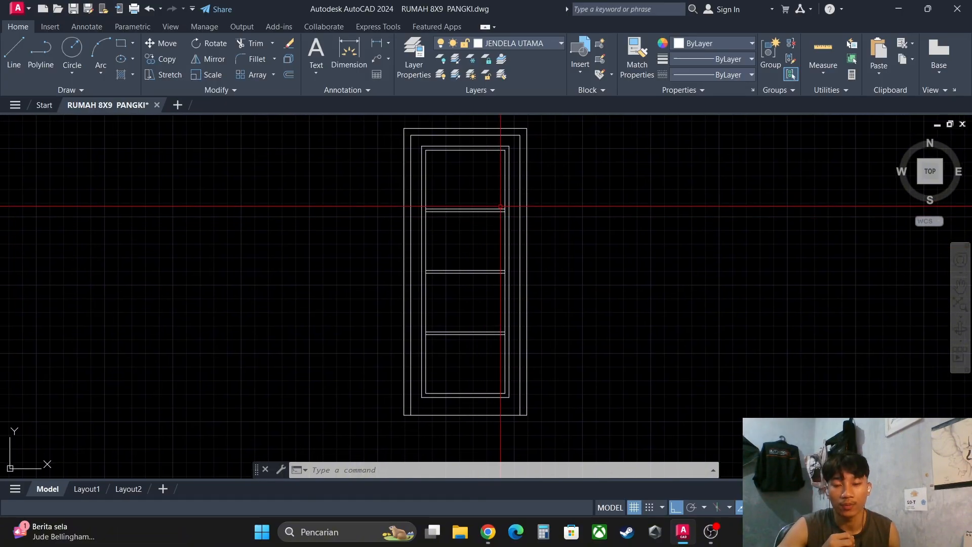
{"action": "scroll", "coordinate": [501, 206], "scroll_direction": "up", "scroll_amount": 3}
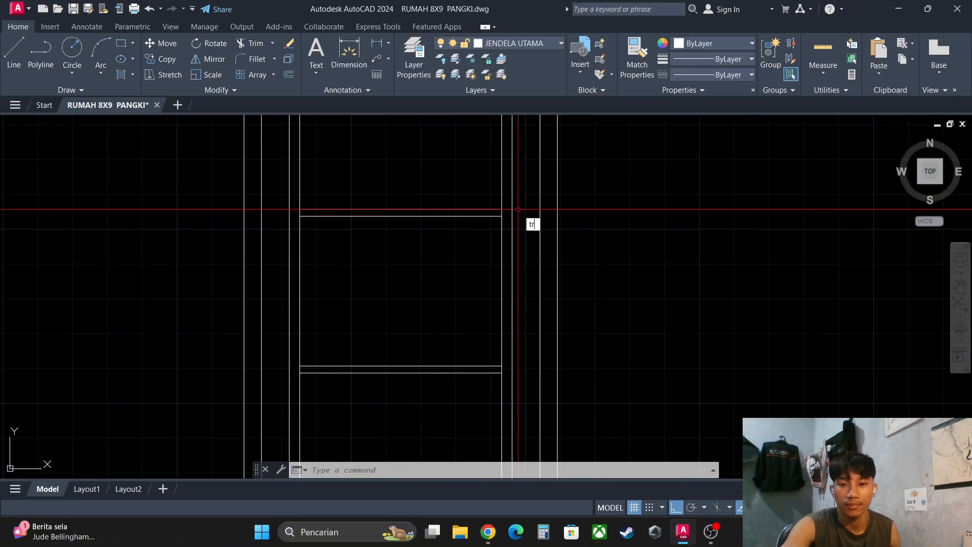
- Trim the innermost sash rectangle's right and left sides between the paired lines of the upper visible horizontal bar
{"action": "key", "text": "Return"}
{"action": "scroll", "coordinate": [508, 214], "scroll_direction": "up", "scroll_amount": 3}
{"action": "left_click", "coordinate": [500, 208]}
{"action": "left_click", "coordinate": [481, 209]}
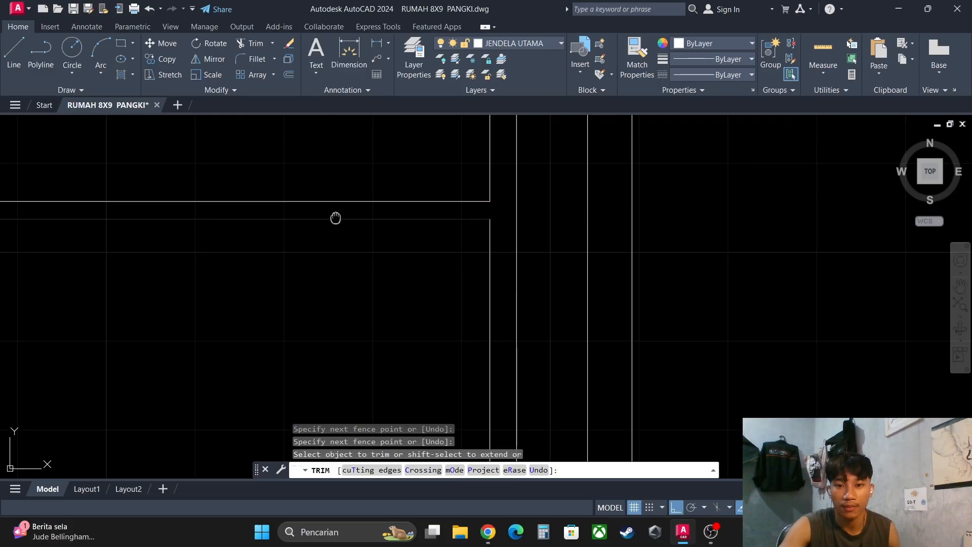
{"action": "middle_click_drag", "start_coordinate": [334, 217], "coordinate": [712, 226]}
{"action": "scroll", "coordinate": [339, 221], "scroll_direction": "up", "scroll_amount": 3}
{"action": "left_click", "coordinate": [392, 212]}
{"action": "left_click", "coordinate": [373, 206]}
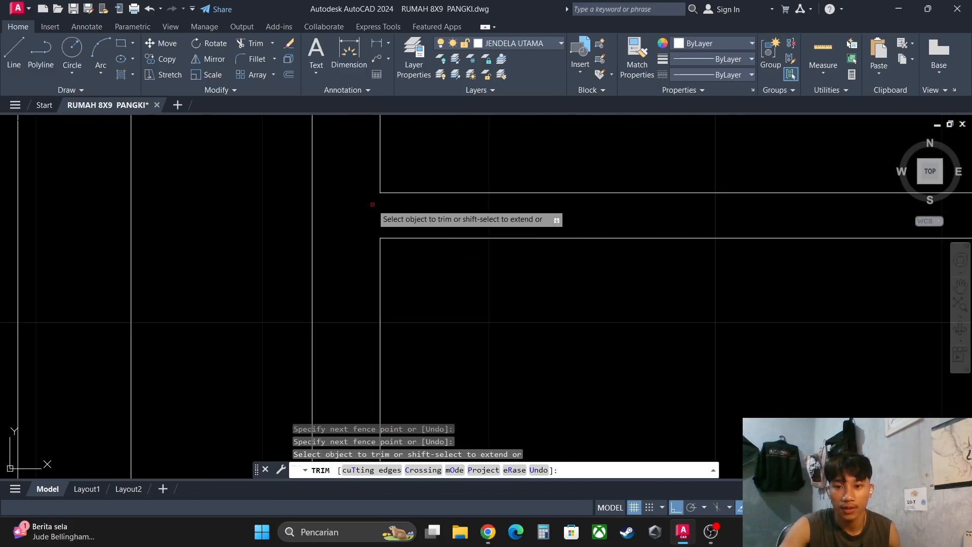
- Trim both innermost sash sides between the paired lines of the next horizontal bar below
{"action": "scroll", "coordinate": [373, 204], "scroll_direction": "down", "scroll_amount": 5}
{"action": "middle_click_drag", "start_coordinate": [405, 269], "coordinate": [408, 231]}
{"action": "scroll", "coordinate": [390, 306], "scroll_direction": "up", "scroll_amount": 3}
{"action": "middle_click_drag", "start_coordinate": [394, 375], "coordinate": [401, 306]}
{"action": "scroll", "coordinate": [402, 314], "scroll_direction": "up", "scroll_amount": 3}
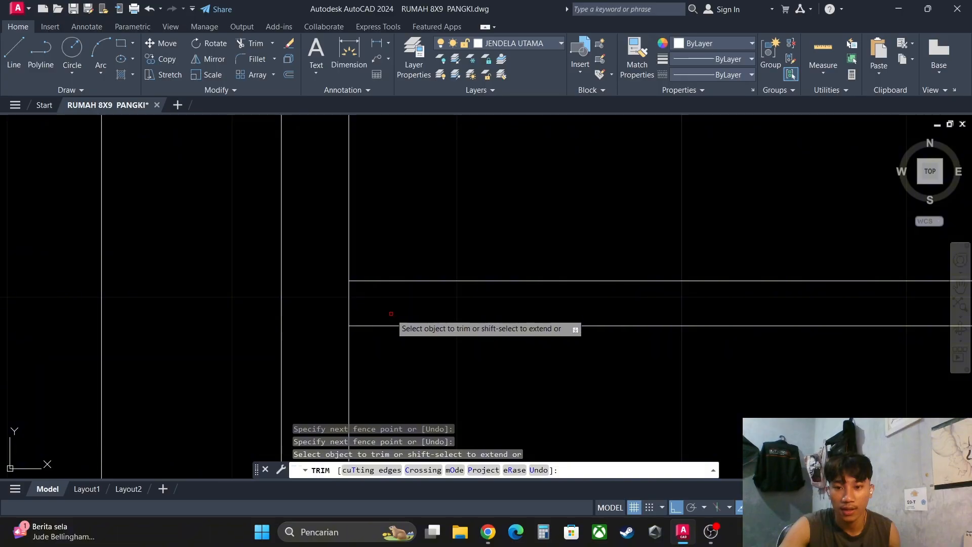
{"action": "left_click", "coordinate": [385, 303]}
{"action": "left_click", "coordinate": [343, 301]}
{"action": "scroll", "coordinate": [577, 296], "scroll_direction": "down", "scroll_amount": 3}
{"action": "middle_click_drag", "start_coordinate": [708, 294], "coordinate": [221, 290]}
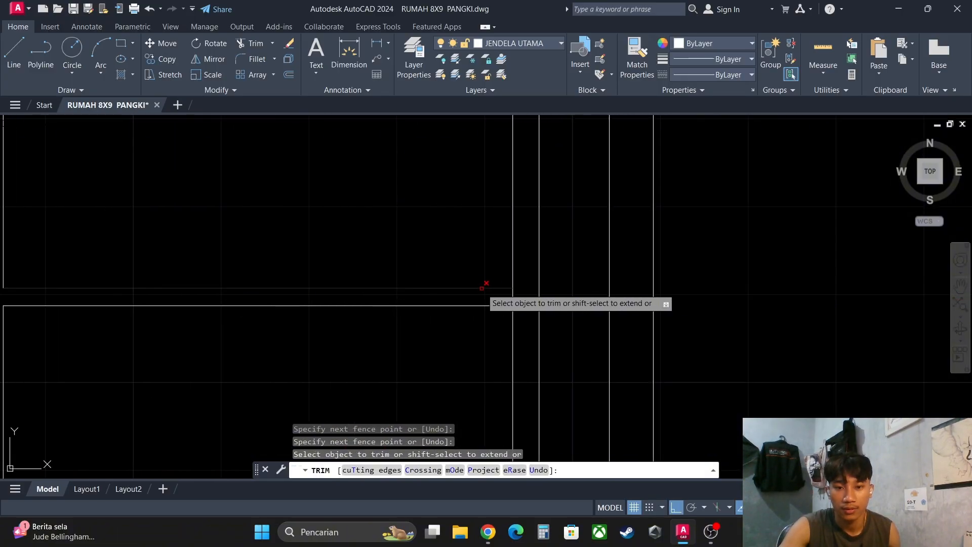
{"action": "scroll", "coordinate": [512, 294], "scroll_direction": "up", "scroll_amount": 2}
{"action": "left_click", "coordinate": [524, 300]}
{"action": "left_click", "coordinate": [483, 300]}
- Trim both innermost sash sides between the lines of the remaining untrimmed bar and end the Trim command
{"action": "scroll", "coordinate": [450, 310], "scroll_direction": "down", "scroll_amount": 2}
{"action": "scroll", "coordinate": [448, 309], "scroll_direction": "down", "scroll_amount": 2}
{"action": "middle_click_drag", "start_coordinate": [411, 136], "coordinate": [501, 182]}
{"action": "scroll", "coordinate": [232, 359], "scroll_direction": "up", "scroll_amount": 4}
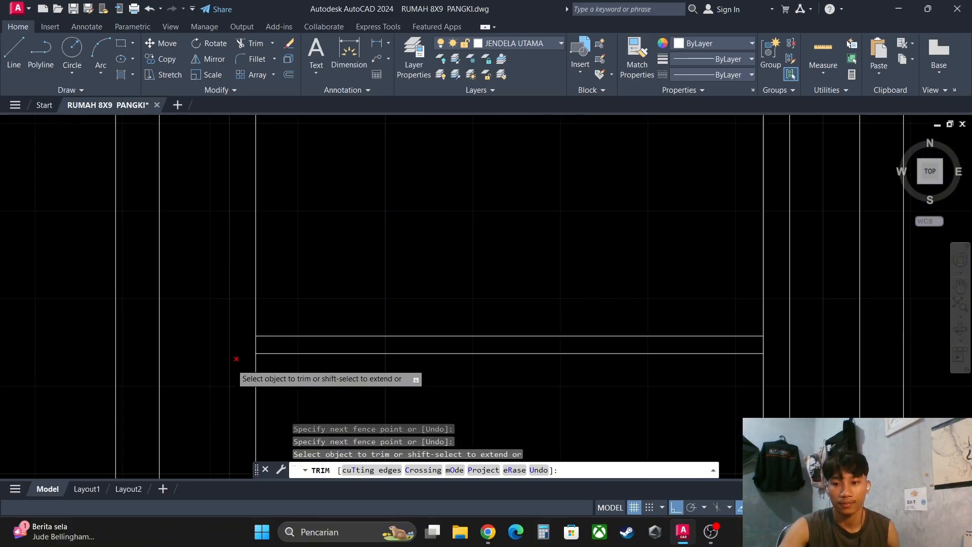
{"action": "left_click", "coordinate": [288, 333]}
{"action": "left_click", "coordinate": [263, 333]}
{"action": "scroll", "coordinate": [605, 324], "scroll_direction": "down", "scroll_amount": 4}
{"action": "middle_click_drag", "start_coordinate": [782, 331], "coordinate": [639, 323]}
{"action": "scroll", "coordinate": [639, 322], "scroll_direction": "up", "scroll_amount": 4}
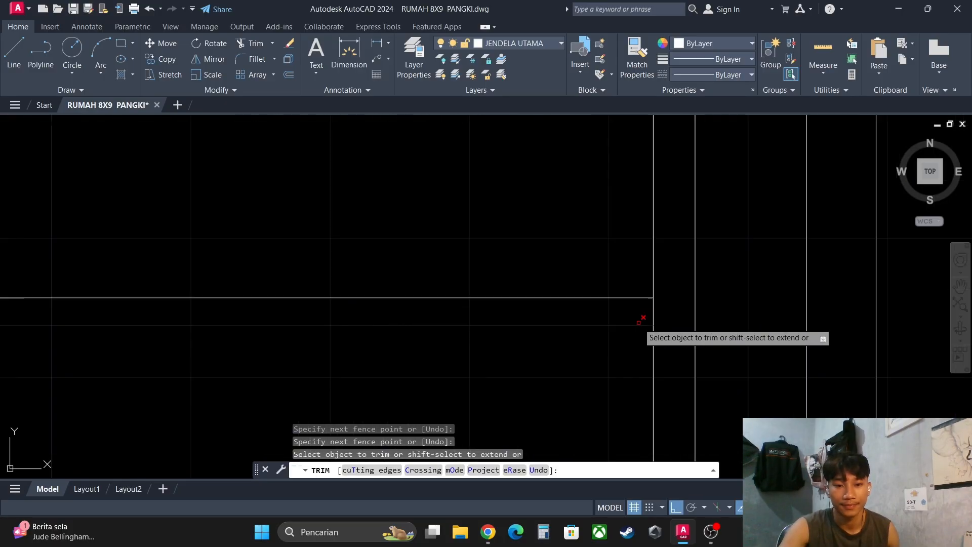
{"action": "scroll", "coordinate": [658, 317], "scroll_direction": "down", "scroll_amount": 4}
{"action": "middle_click_drag", "start_coordinate": [532, 352], "coordinate": [580, 337]}
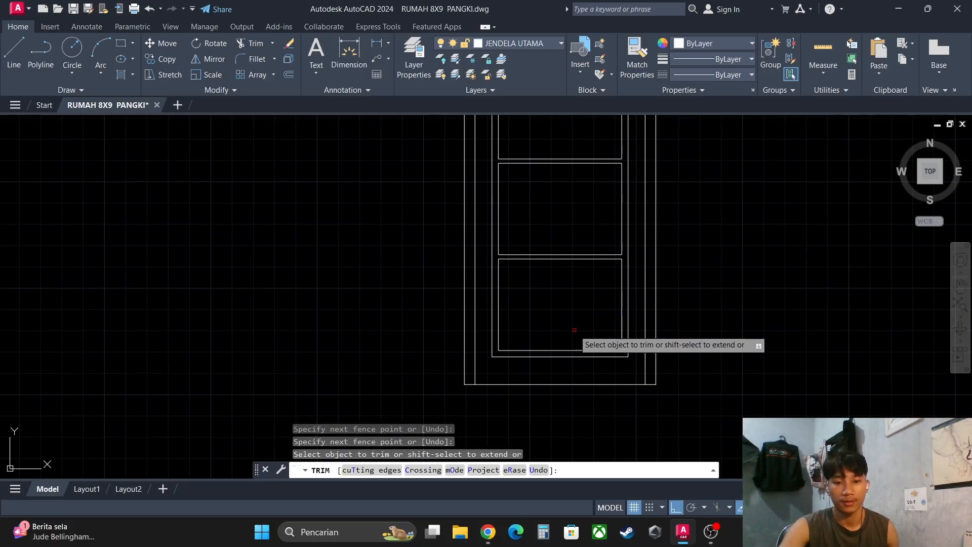
{"action": "key", "text": "Escape"}
{"action": "key", "text": "Escape"}
- Review the window elevation and plan, and check them against the frame detail drawing open in Chrome
{"action": "scroll", "coordinate": [576, 329], "scroll_direction": "down", "scroll_amount": 3}
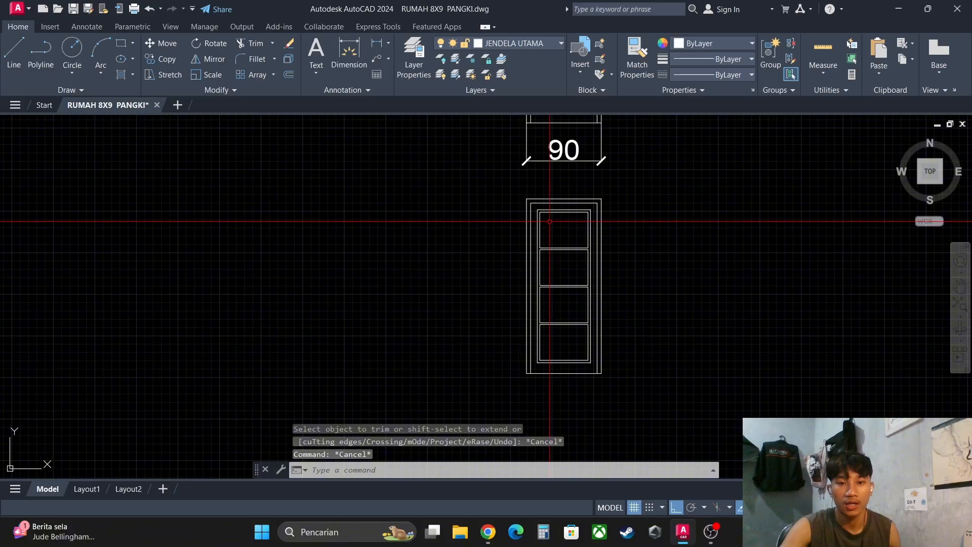
{"action": "scroll", "coordinate": [549, 221], "scroll_direction": "down", "scroll_amount": 3}
{"action": "scroll", "coordinate": [545, 193], "scroll_direction": "up", "scroll_amount": 3}
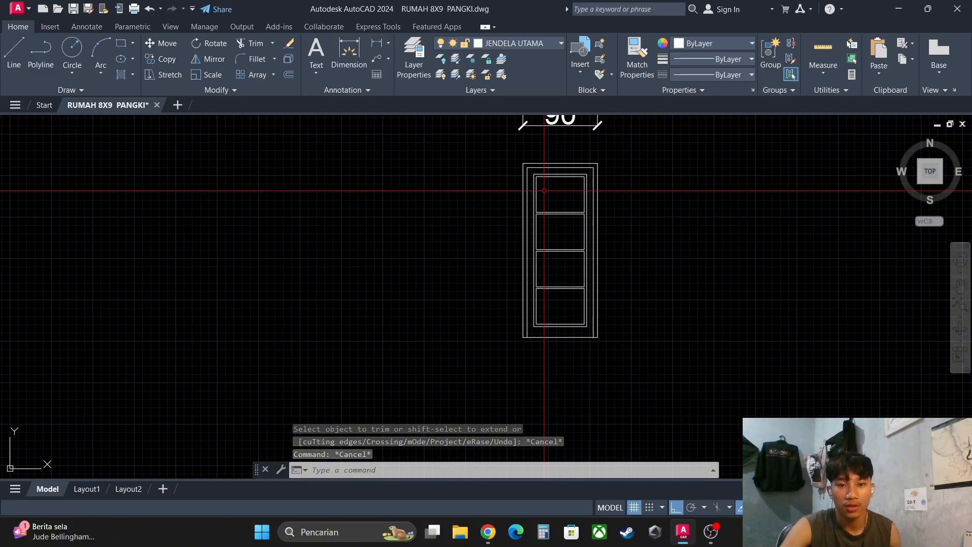
{"action": "middle_click_drag", "start_coordinate": [588, 215], "coordinate": [583, 235]}
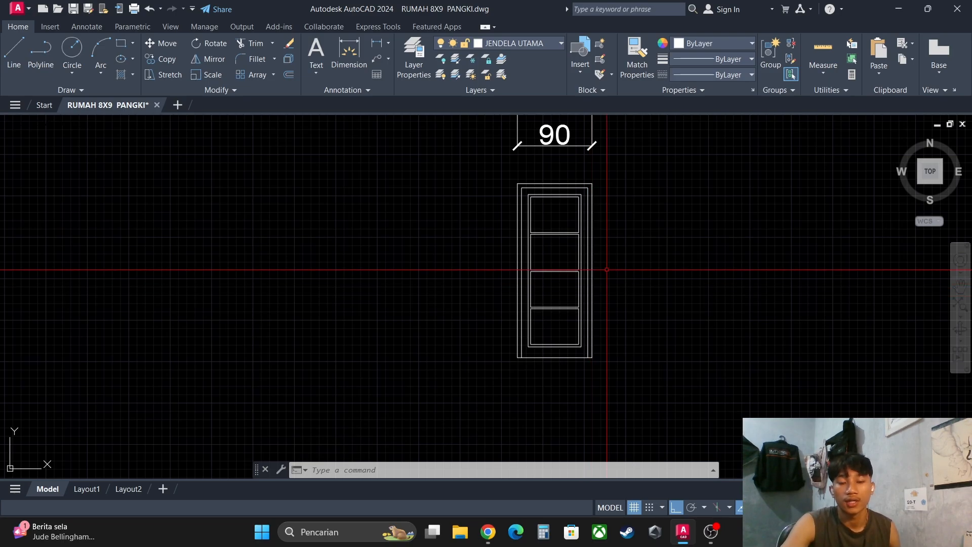
{"action": "middle_click_drag", "start_coordinate": [596, 264], "coordinate": [597, 291]}
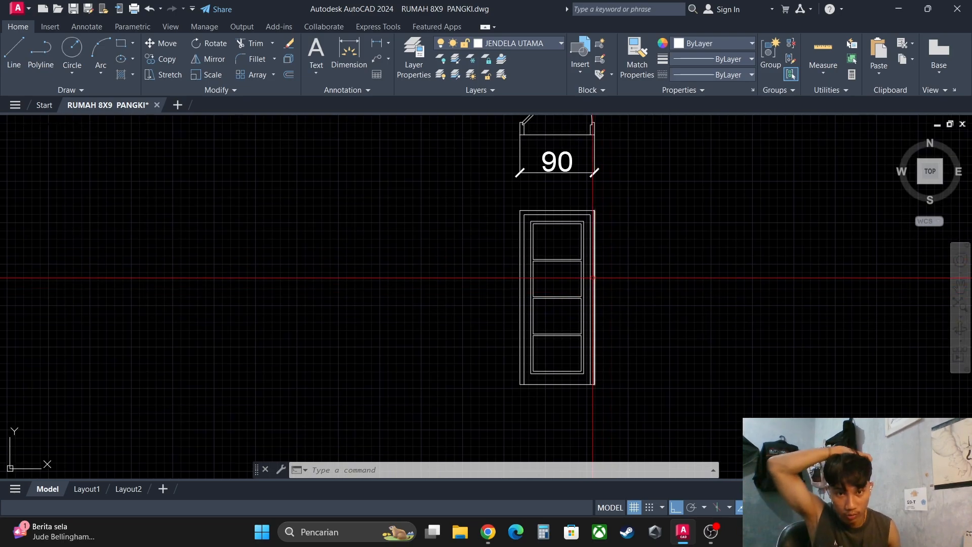
{"action": "middle_click_drag", "start_coordinate": [594, 224], "coordinate": [581, 260]}
{"action": "middle_click_drag", "start_coordinate": [570, 204], "coordinate": [558, 259]}
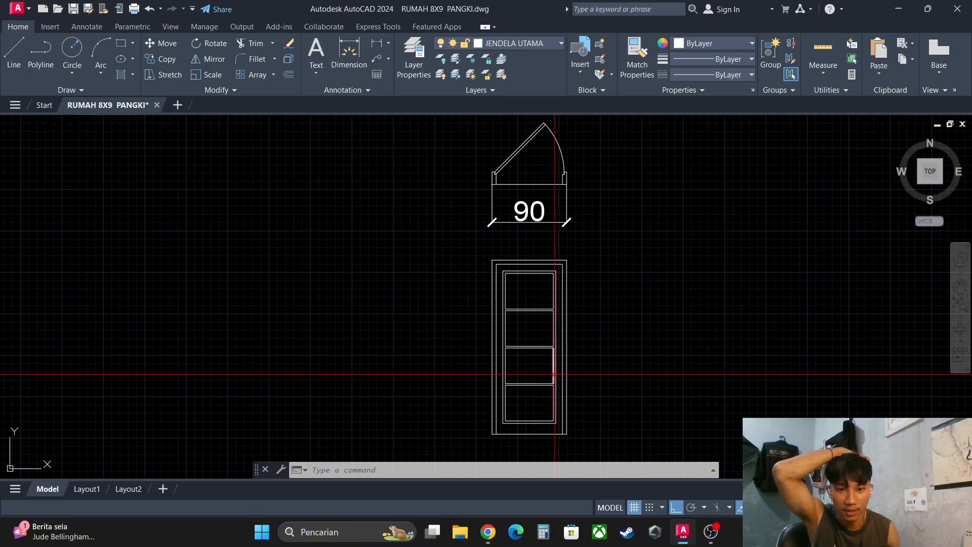
{"action": "scroll", "coordinate": [559, 364], "scroll_direction": "up", "scroll_amount": 4}
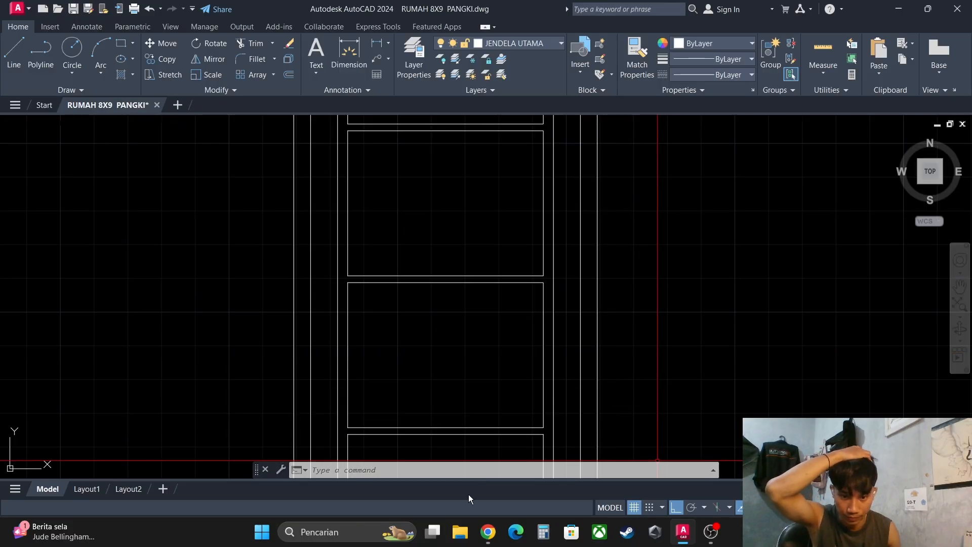
{"action": "left_click", "coordinate": [487, 531]}
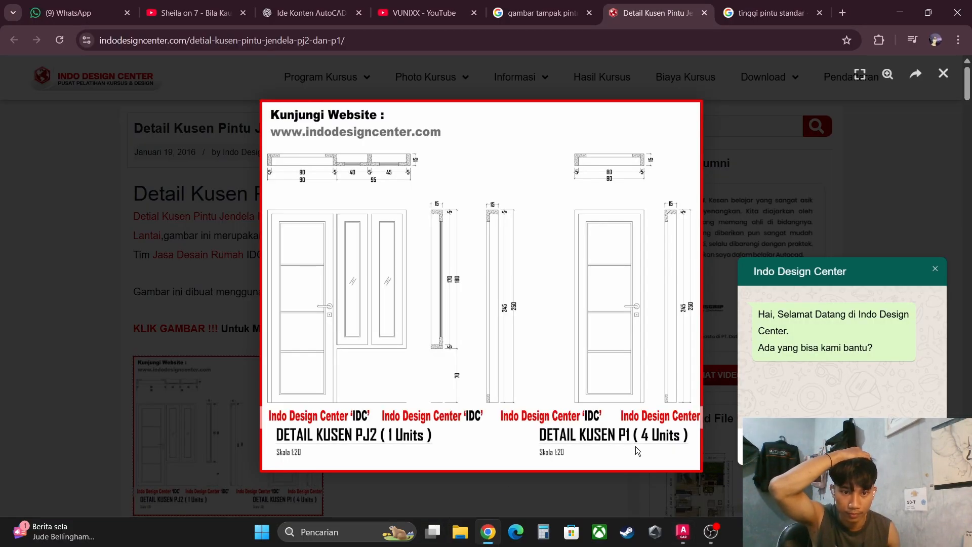
{"action": "left_click", "coordinate": [693, 542]}
{"action": "scroll", "coordinate": [569, 307], "scroll_direction": "up", "scroll_amount": 2}
{"action": "mouse_move", "coordinate": [568, 274]}
{"action": "middle_mouse_down"}
{"action": "mouse_move", "coordinate": [571, 293]}
{"action": "mouse_move", "coordinate": [566, 253]}
{"action": "middle_mouse_up"}
{"action": "scroll", "coordinate": [569, 330], "scroll_direction": "down", "scroll_amount": 4}
{"action": "scroll", "coordinate": [553, 236], "scroll_direction": "up", "scroll_amount": 4}
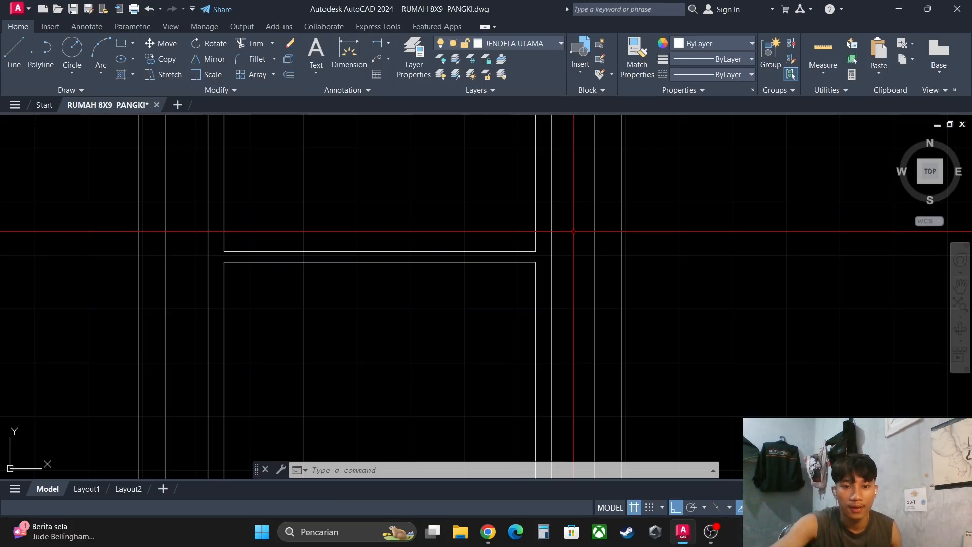
{"action": "middle_click_drag", "start_coordinate": [574, 229], "coordinate": [573, 239]}
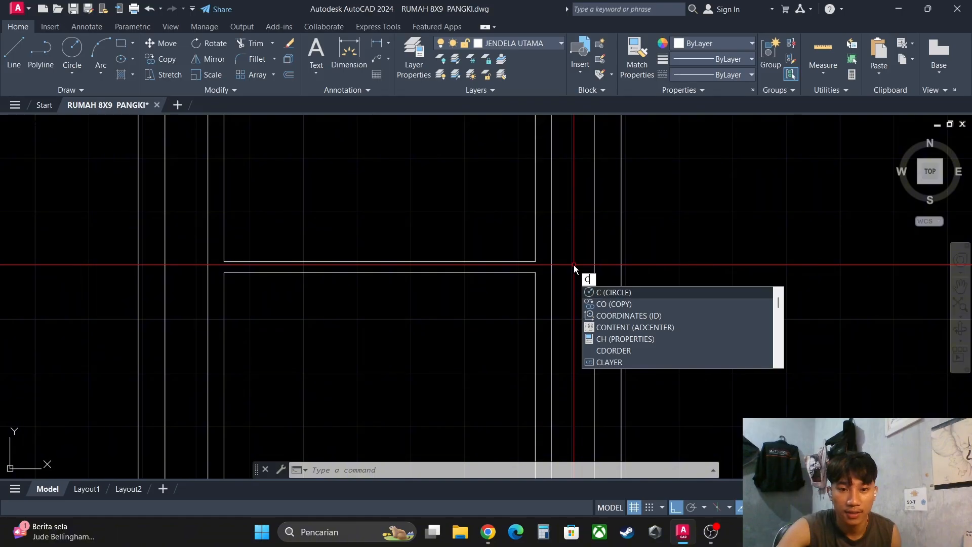
{"action": "key", "text": "Return"}
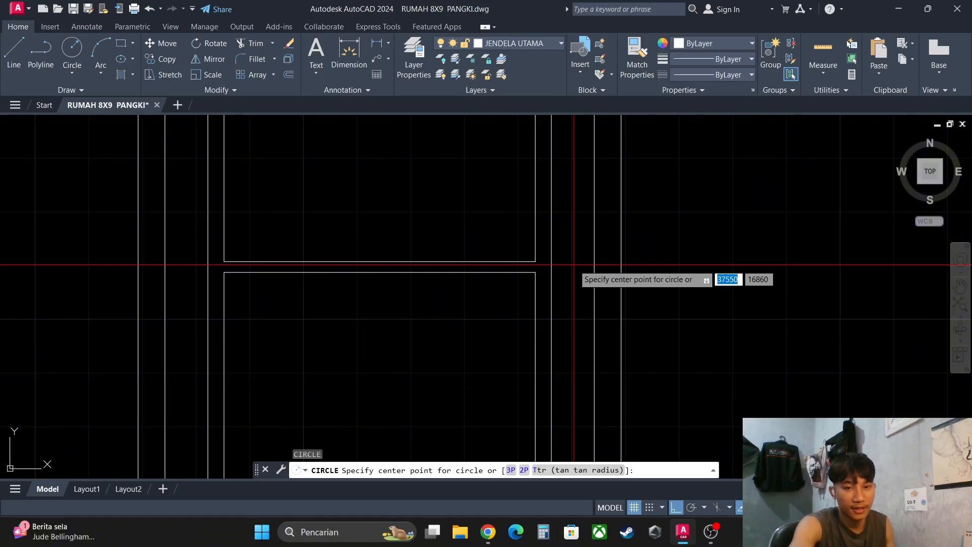
{"action": "scroll", "coordinate": [574, 265], "scroll_direction": "up", "scroll_amount": 2}
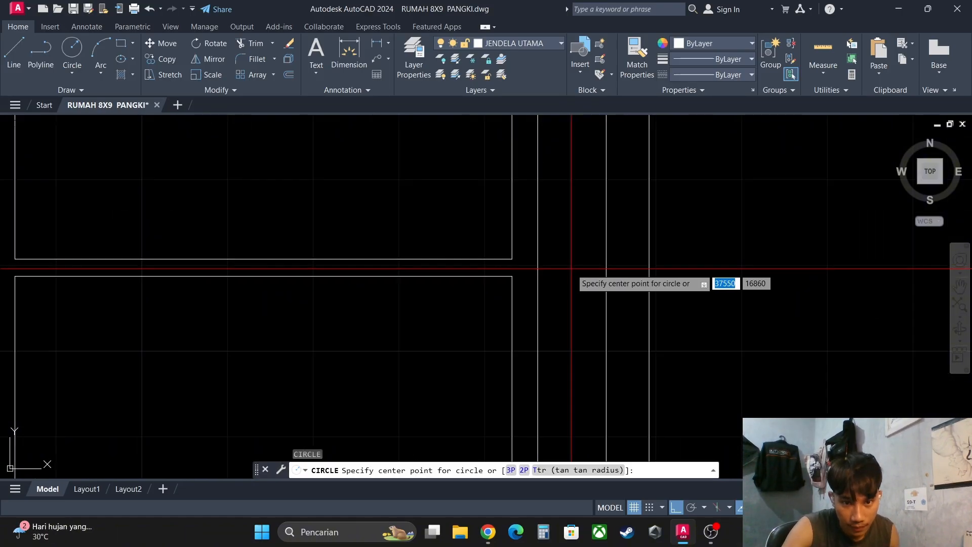
{"action": "left_click", "coordinate": [572, 268]}
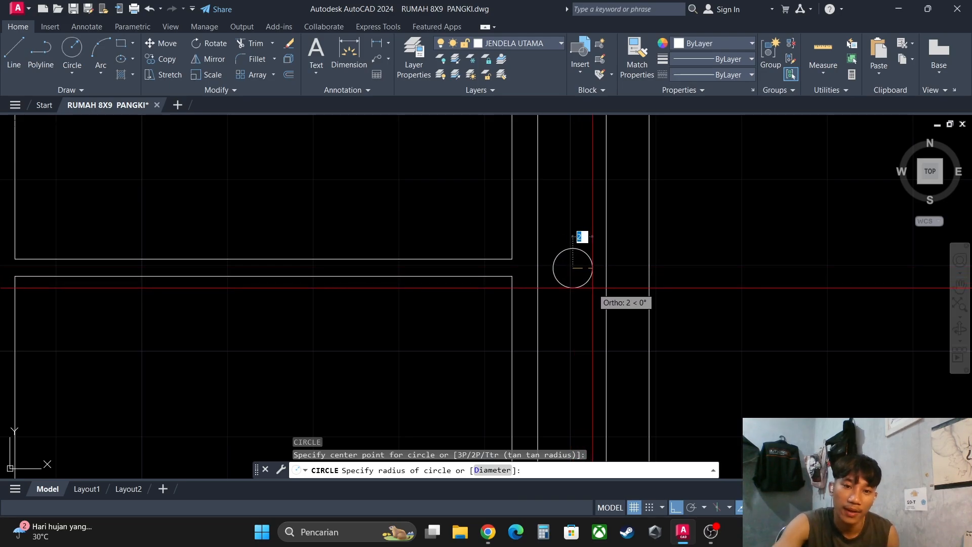
{"action": "type", "text": "2"}
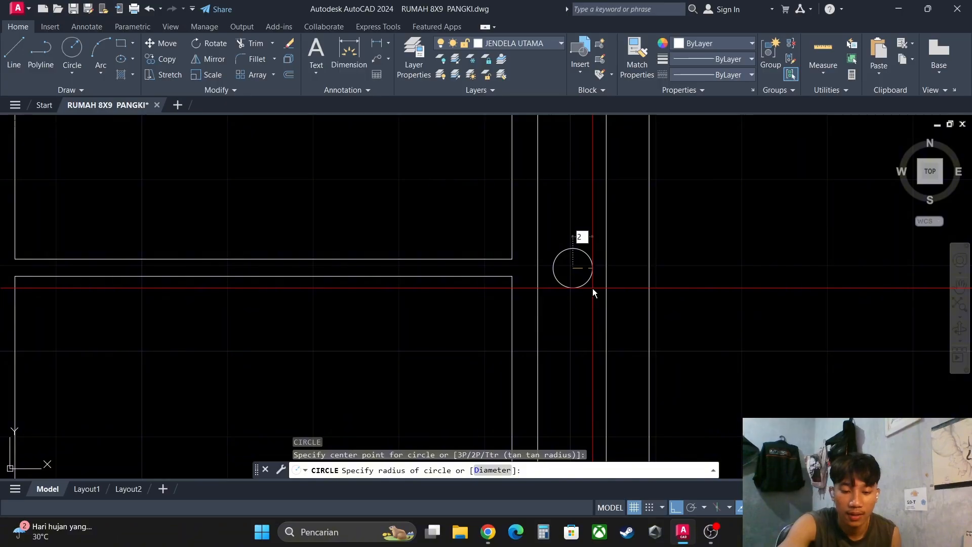
{"action": "key", "text": "Tab"}
{"action": "type", "text": "5"}
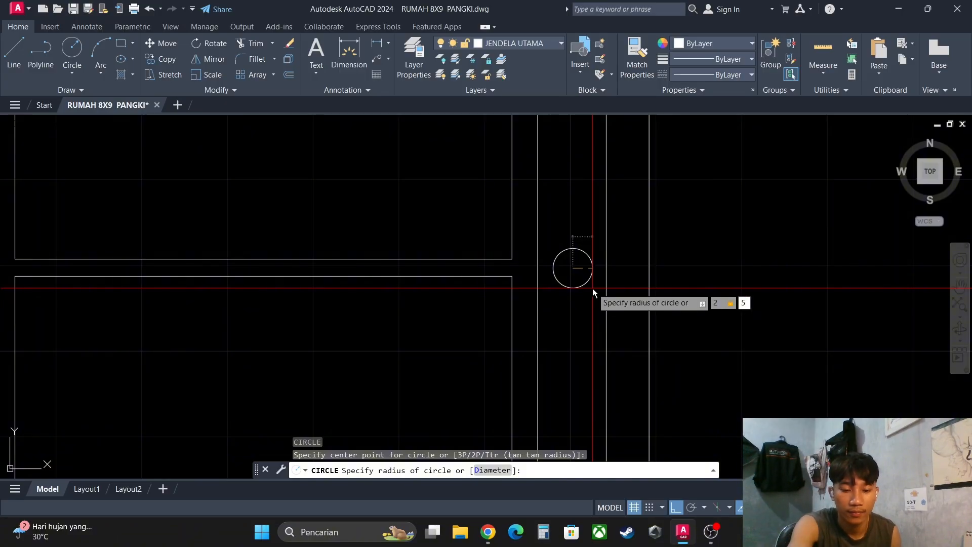
{"action": "key", "text": "Escape"}
{"action": "key", "text": "Escape"}
- Draw a circle of radius 2.5 between the sash and frame lines on the right side, level with the horizontal bar
{"action": "type", "text": "c"}
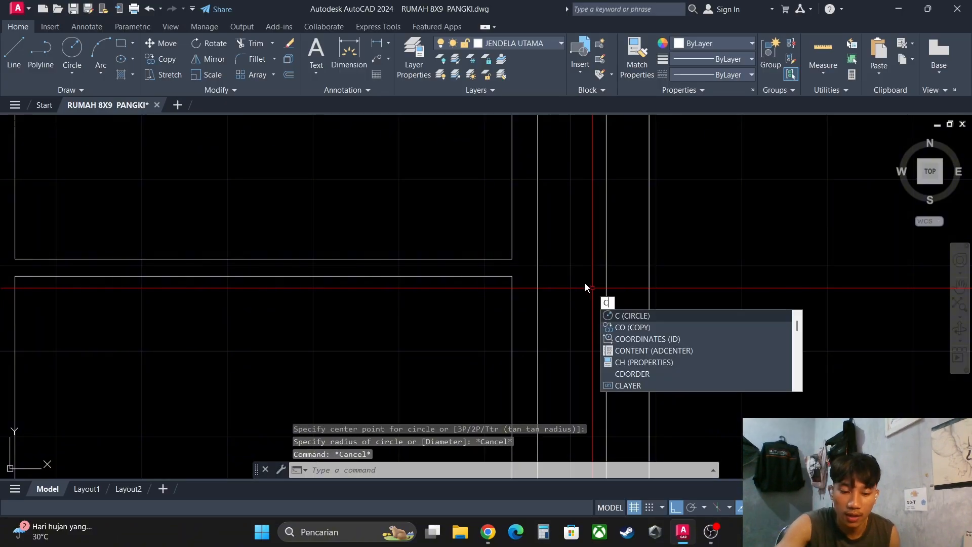
{"action": "key", "text": "Return"}
{"action": "left_click", "coordinate": [571, 267]}
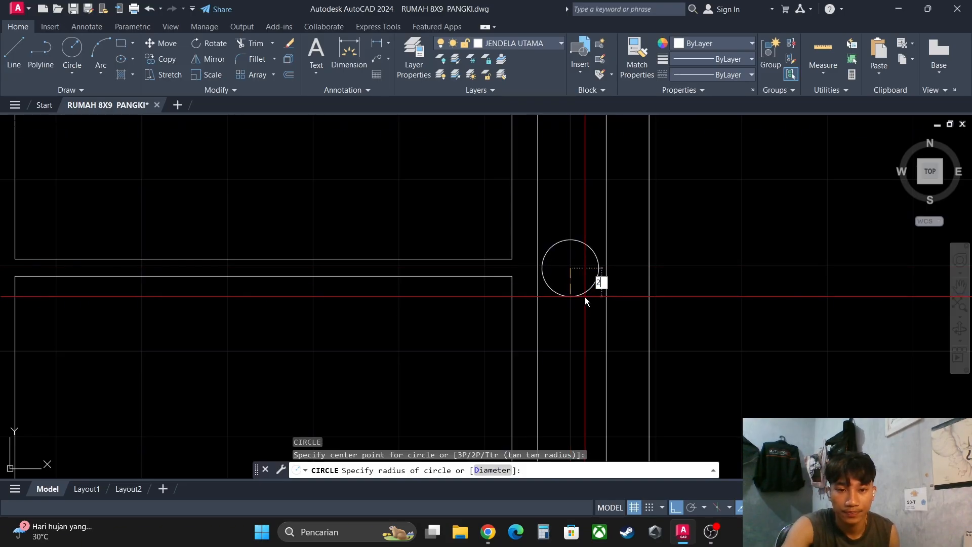
{"action": "type", "text": "2.5"}
{"action": "key", "text": "Return"}
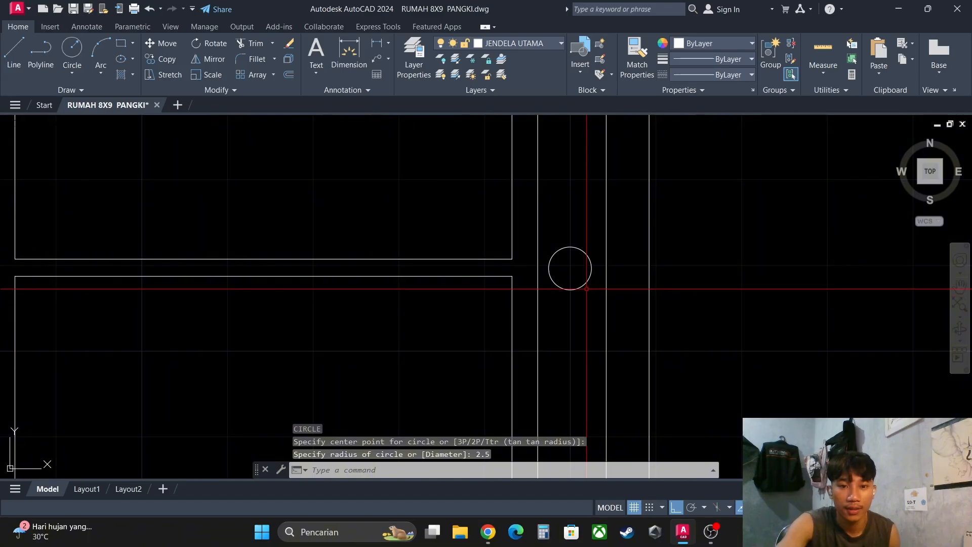
- Draw a rectangle 10 wide by 2 high with its first corner at the circle's centre
{"action": "scroll", "coordinate": [557, 266], "scroll_direction": "up", "scroll_amount": 2}
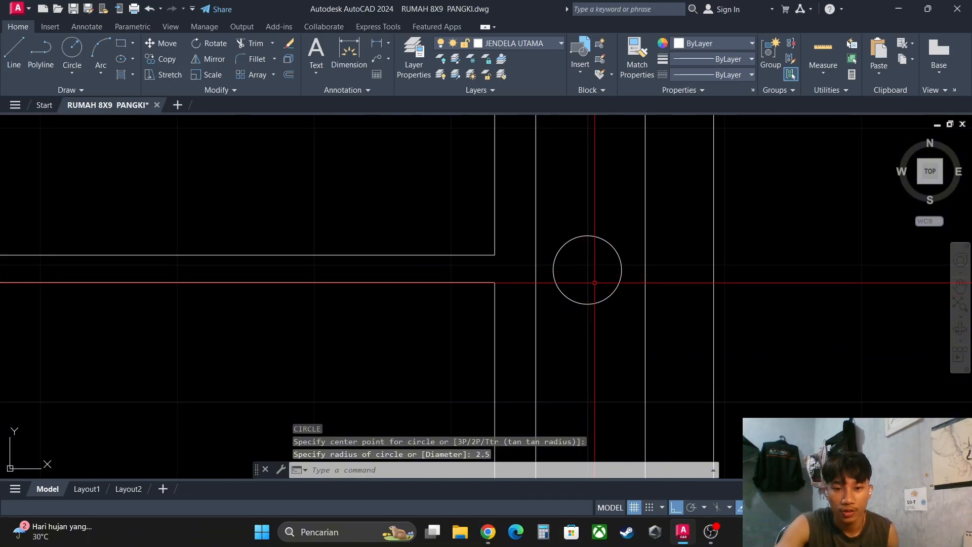
{"action": "type", "text": "rec"}
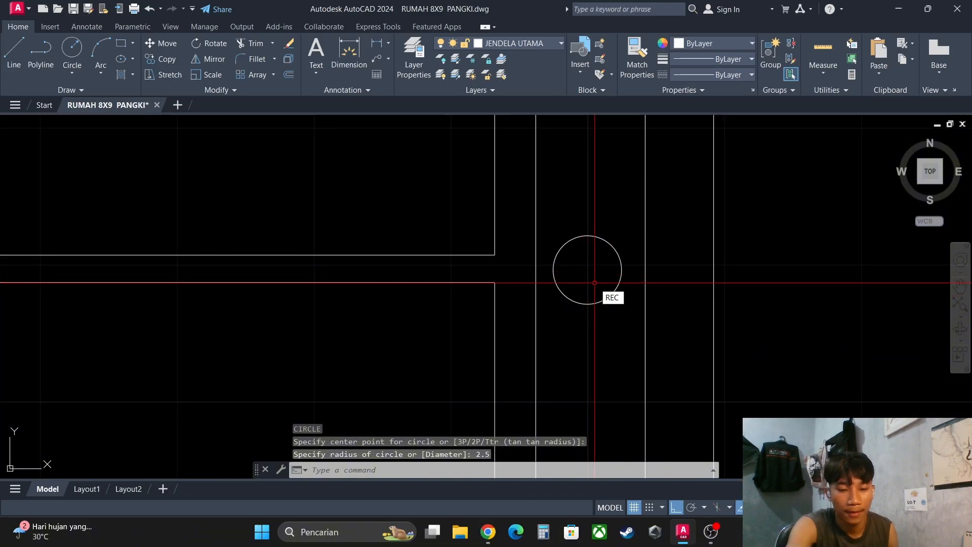
{"action": "key", "text": "Return"}
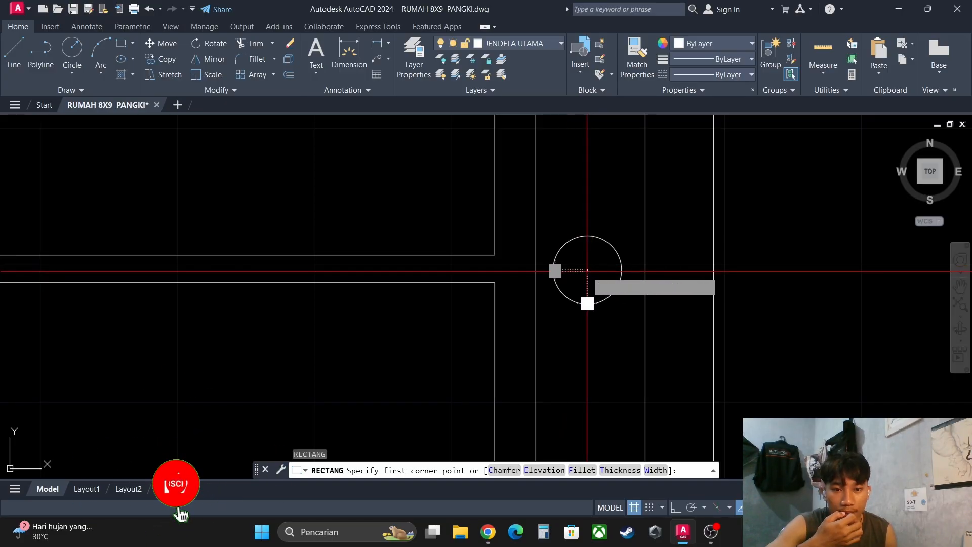
{"action": "left_click", "coordinate": [587, 269]}
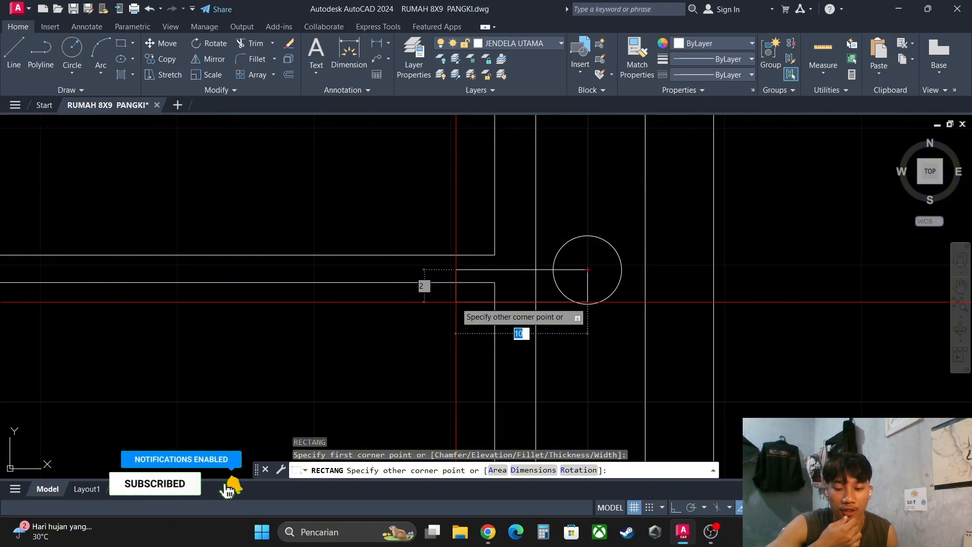
{"action": "type", "text": "1"}
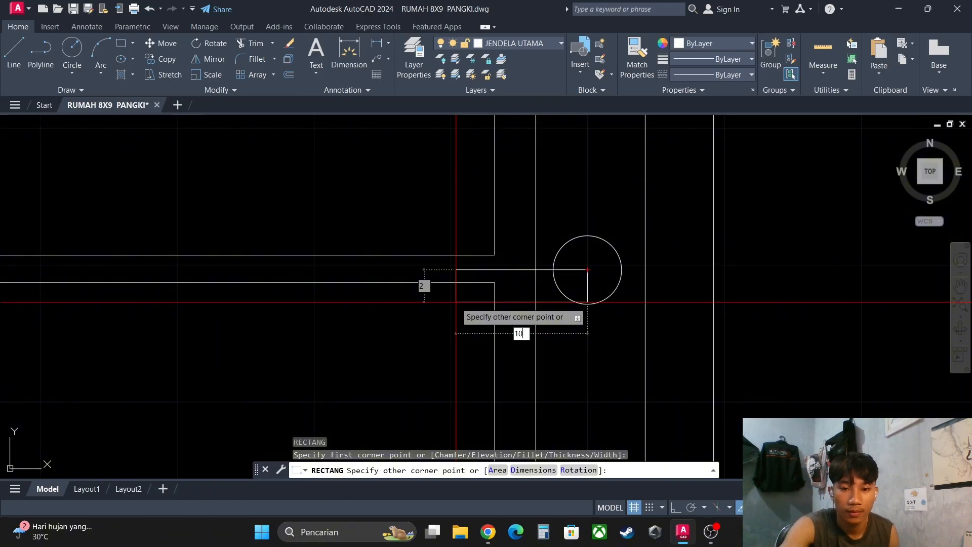
{"action": "key", "text": "Tab"}
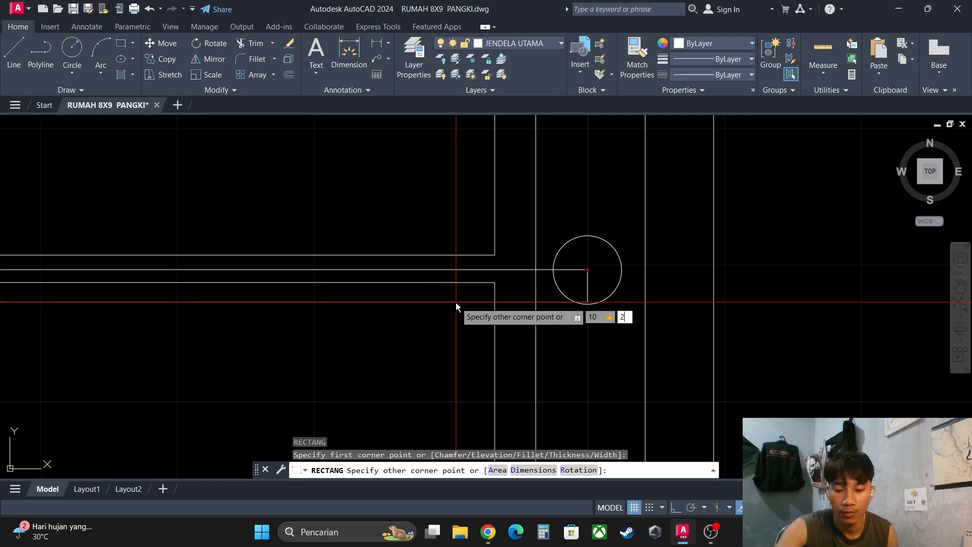
{"action": "key", "text": "Return"}
- Move the 10 by 2 rectangle so its lower right corner sits on the circle's centre
{"action": "left_click", "coordinate": [681, 267]}
{"action": "left_click", "coordinate": [673, 276]}
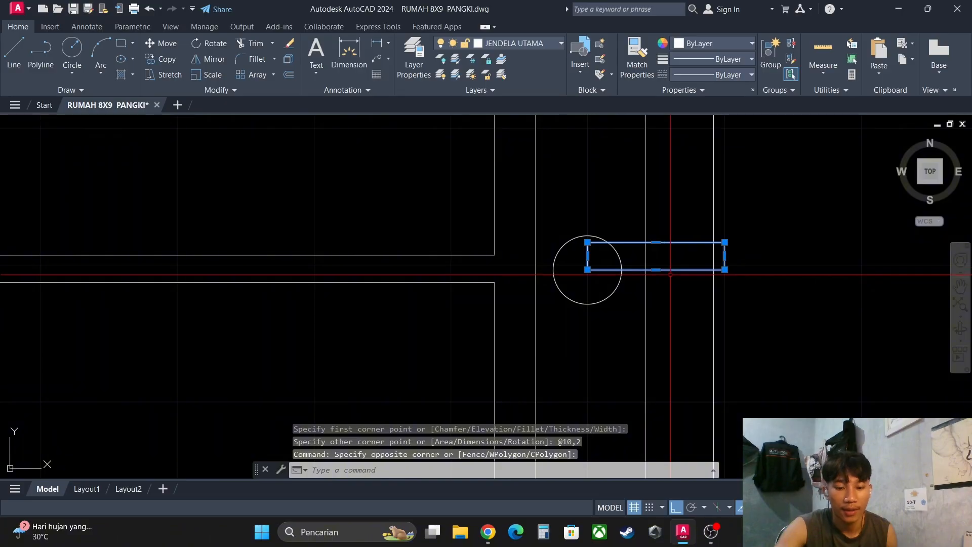
{"action": "key", "text": "Return"}
{"action": "left_click", "coordinate": [724, 269]}
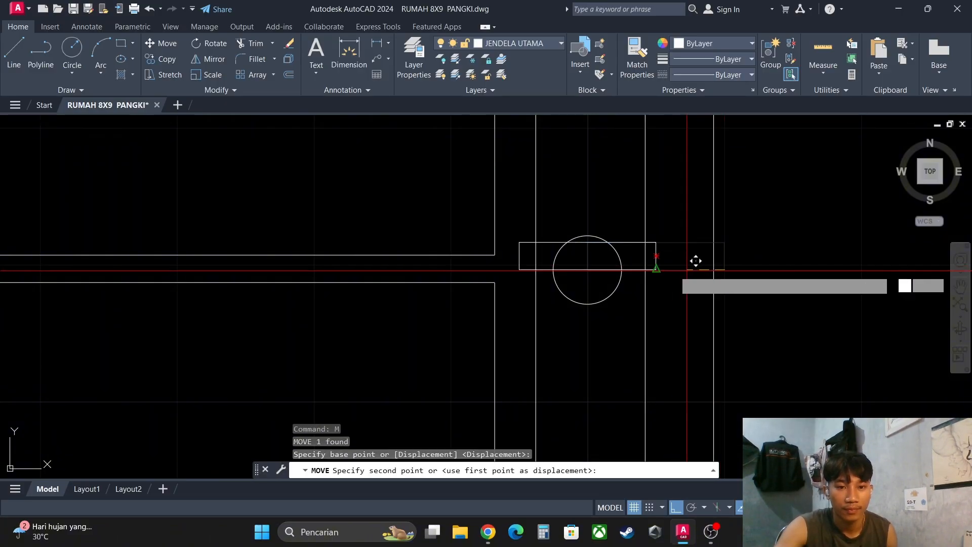
{"action": "left_click", "coordinate": [587, 269]}
- Move the rectangle down so its right side's midpoint lies on the circle's centre, and end the command
{"action": "left_click", "coordinate": [597, 259]}
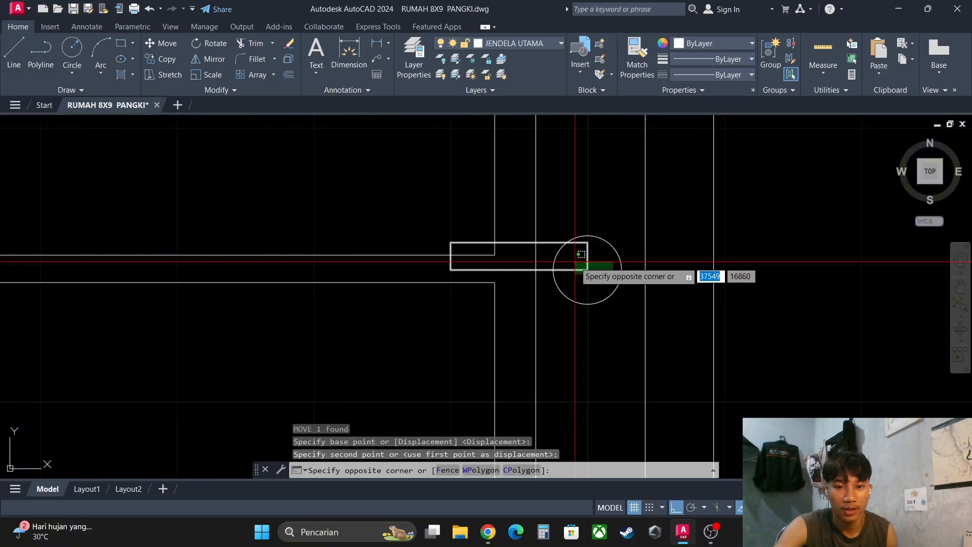
{"action": "left_click", "coordinate": [581, 265]}
{"action": "key", "text": "Return"}
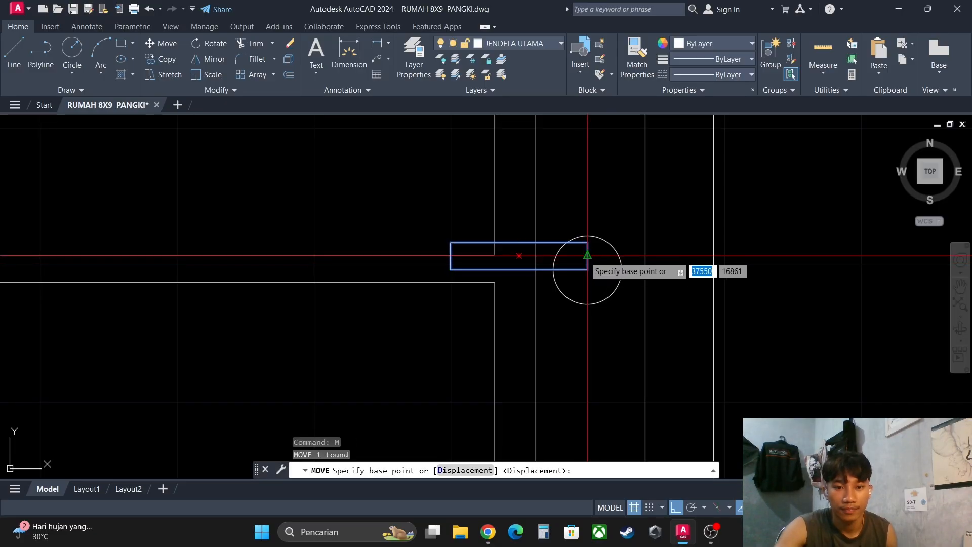
{"action": "left_click", "coordinate": [587, 256]}
{"action": "key", "text": "Escape"}
{"action": "key", "text": "Escape"}
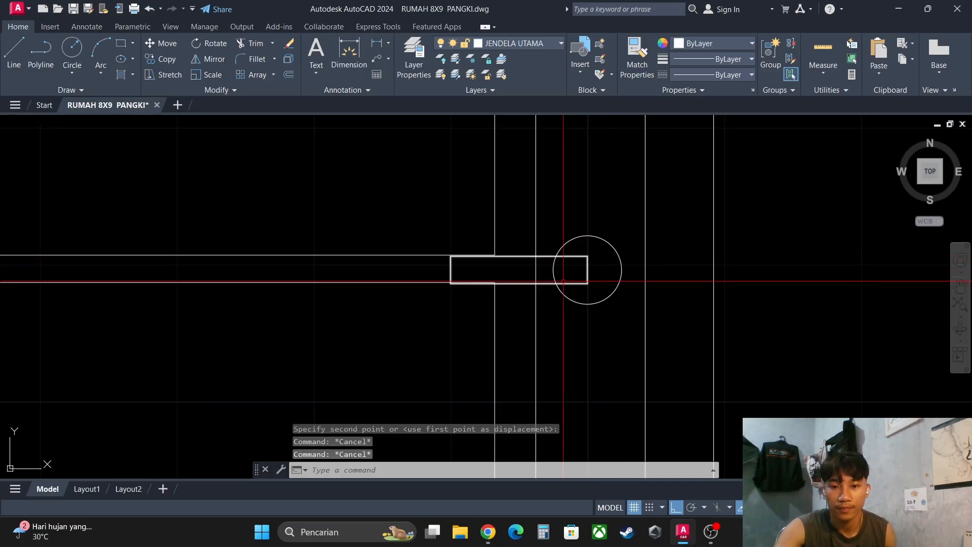
{"action": "scroll", "coordinate": [602, 276], "scroll_direction": "up", "scroll_amount": 3}
{"action": "scroll", "coordinate": [559, 268], "scroll_direction": "up", "scroll_amount": 2}
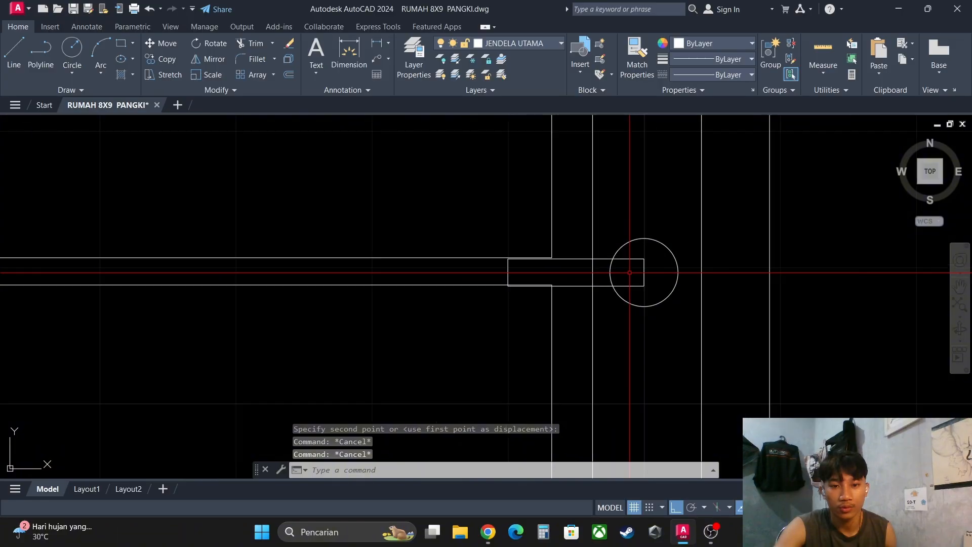
{"action": "scroll", "coordinate": [648, 274], "scroll_direction": "down", "scroll_amount": 2}
{"action": "middle_click_drag", "start_coordinate": [654, 274], "coordinate": [583, 286]}
{"action": "scroll", "coordinate": [581, 286], "scroll_direction": "up", "scroll_amount": 2}
{"action": "scroll", "coordinate": [536, 287], "scroll_direction": "up", "scroll_amount": 2}
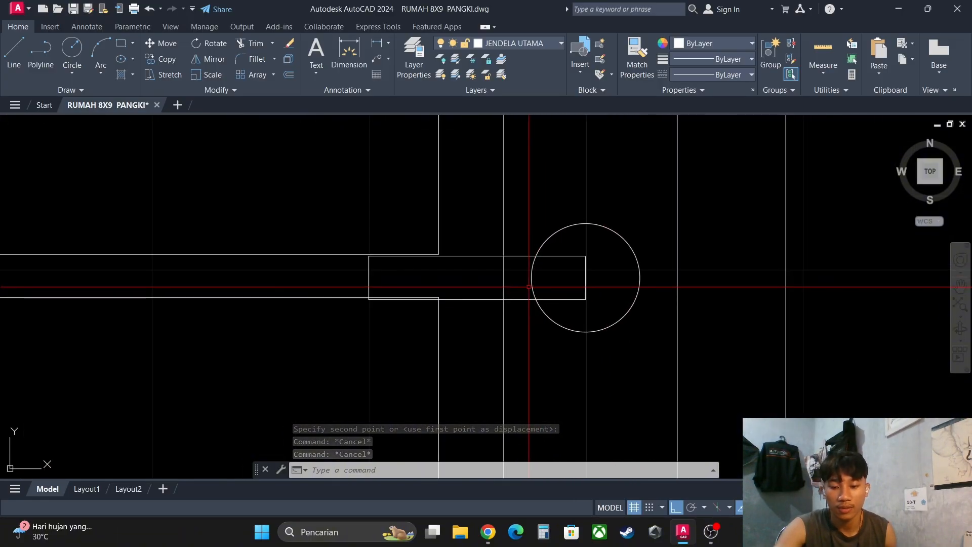
{"action": "type", "text": "tr"}
{"action": "key", "text": "Return"}
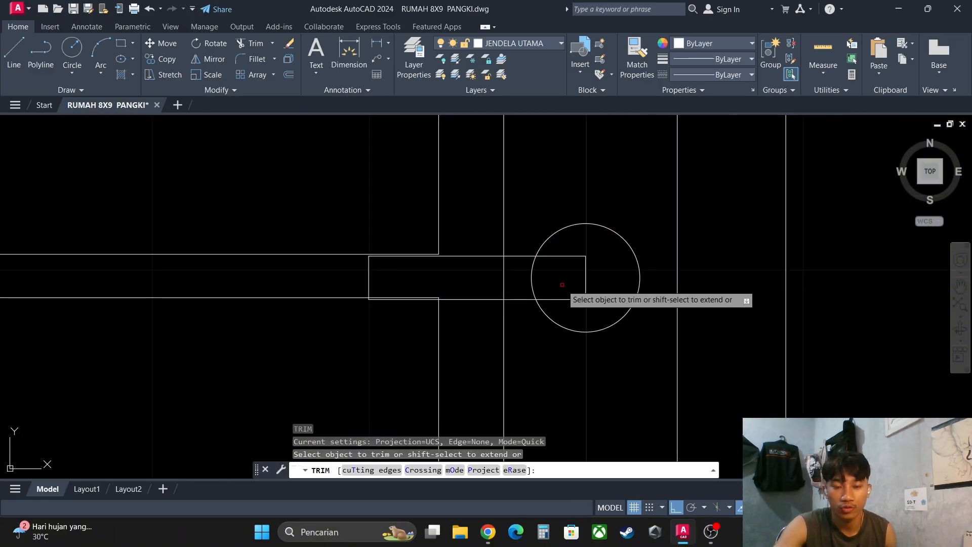
{"action": "key", "text": "Escape"}
{"action": "left_click", "coordinate": [601, 272]}
{"action": "left_click", "coordinate": [567, 288]}
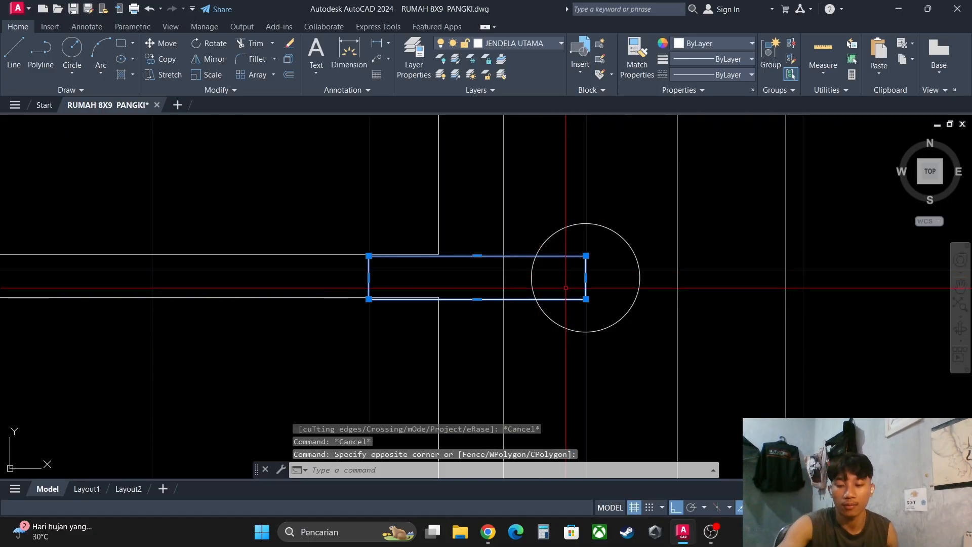
{"action": "key", "text": "Escape"}
{"action": "key", "text": "Escape"}
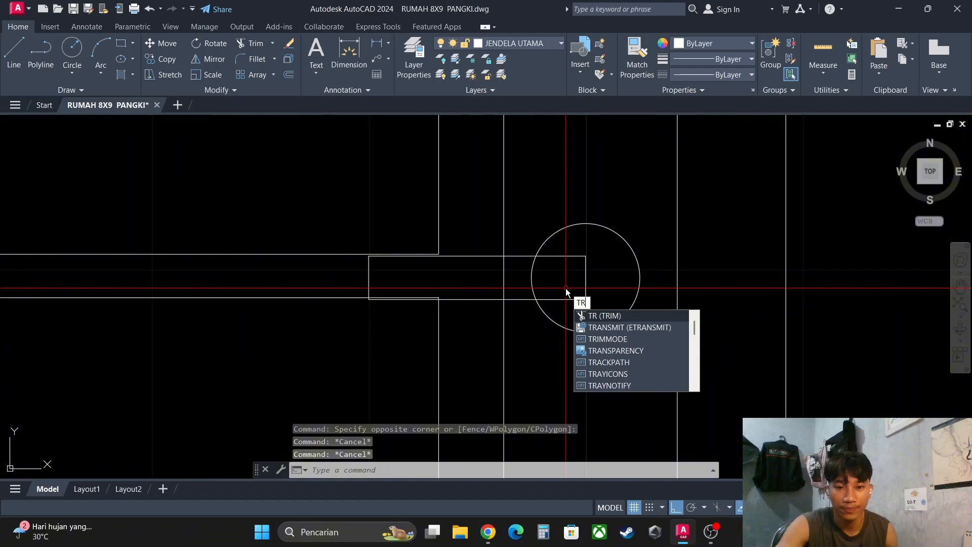
- Trim away the circle, sash and horizontal bar line segments that lie inside the handle's rectangle, and end the command
{"action": "key", "text": "Return"}
{"action": "left_click_drag", "start_coordinate": [558, 285], "coordinate": [488, 281]}
{"action": "scroll", "coordinate": [428, 282], "scroll_direction": "up", "scroll_amount": 4}
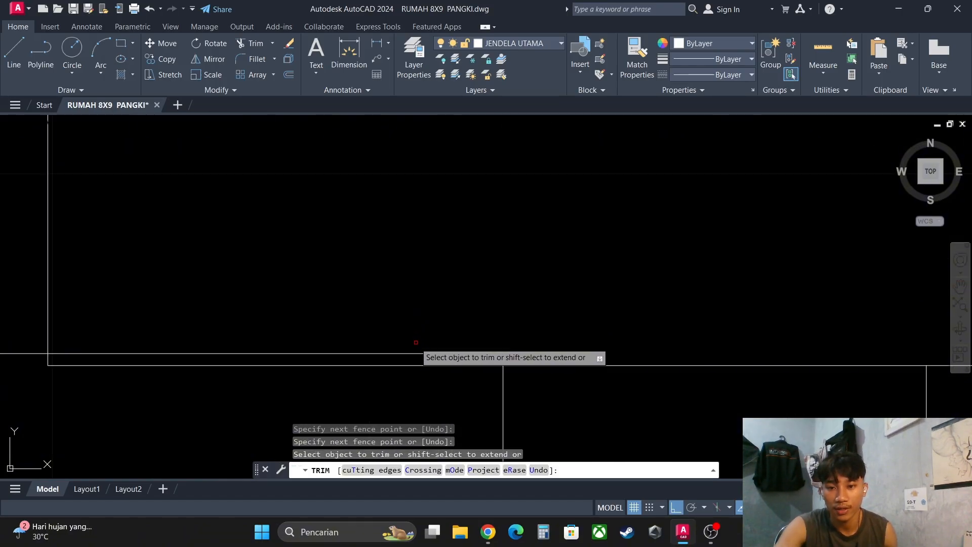
{"action": "mouse_move", "coordinate": [411, 354]}
{"action": "left_mouse_down"}
{"action": "mouse_move", "coordinate": [519, 353]}
{"action": "mouse_move", "coordinate": [497, 355]}
{"action": "mouse_move", "coordinate": [477, 335]}
{"action": "left_mouse_up"}
{"action": "scroll", "coordinate": [446, 240], "scroll_direction": "down", "scroll_amount": 2}
{"action": "scroll", "coordinate": [445, 241], "scroll_direction": "down", "scroll_amount": 2}
{"action": "scroll", "coordinate": [454, 253], "scroll_direction": "up", "scroll_amount": 4}
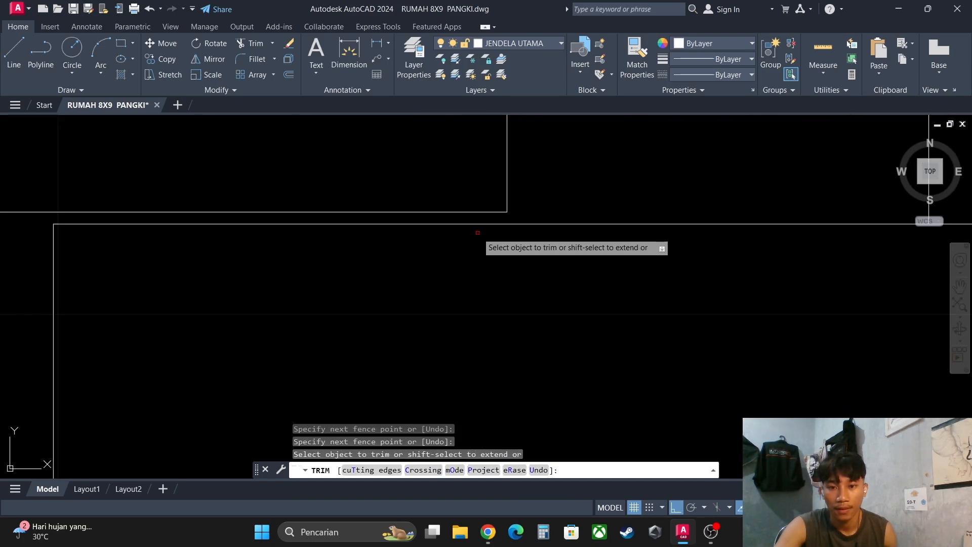
{"action": "scroll", "coordinate": [477, 232], "scroll_direction": "down", "scroll_amount": 2}
{"action": "key", "text": "Escape"}
{"action": "key", "text": "Escape"}
{"action": "scroll", "coordinate": [473, 274], "scroll_direction": "down", "scroll_amount": 6}
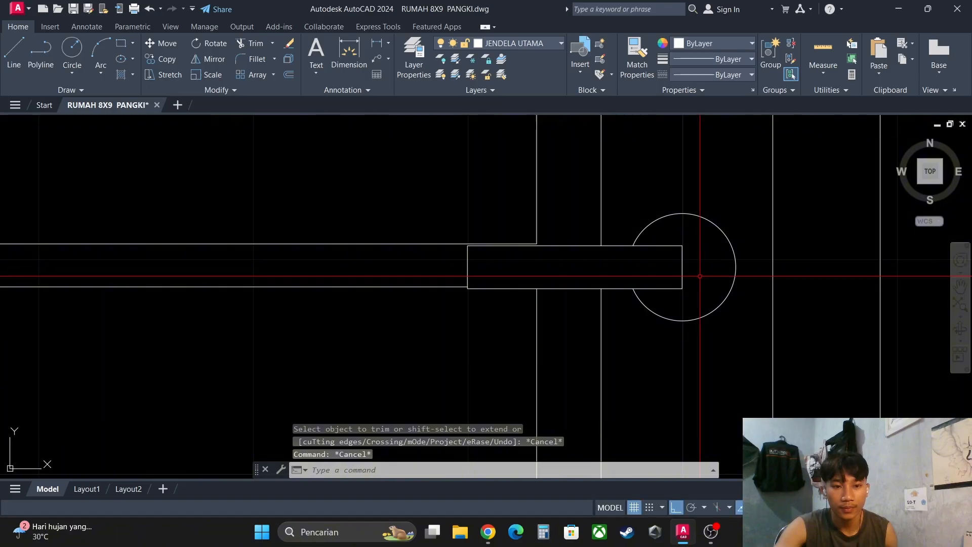
- Select the whole window elevation with its frame, sash, bars and handle, below the dimensioned plan
{"action": "middle_click_drag", "start_coordinate": [695, 314], "coordinate": [663, 277]}
{"action": "scroll", "coordinate": [685, 295], "scroll_direction": "down", "scroll_amount": 4}
{"action": "scroll", "coordinate": [658, 297], "scroll_direction": "up", "scroll_amount": 4}
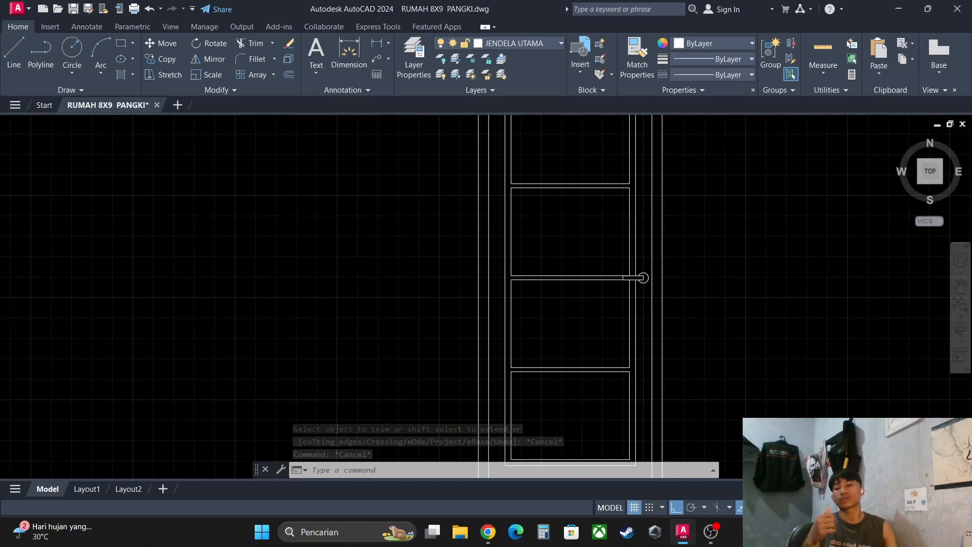
{"action": "scroll", "coordinate": [668, 281], "scroll_direction": "down", "scroll_amount": 4}
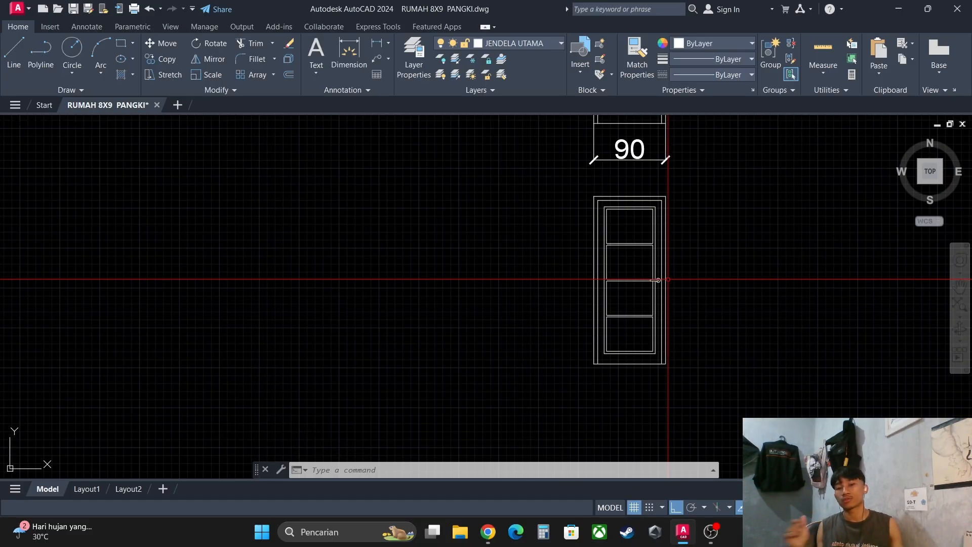
{"action": "scroll", "coordinate": [662, 272], "scroll_direction": "down", "scroll_amount": 2}
{"action": "scroll", "coordinate": [605, 220], "scroll_direction": "up", "scroll_amount": 2}
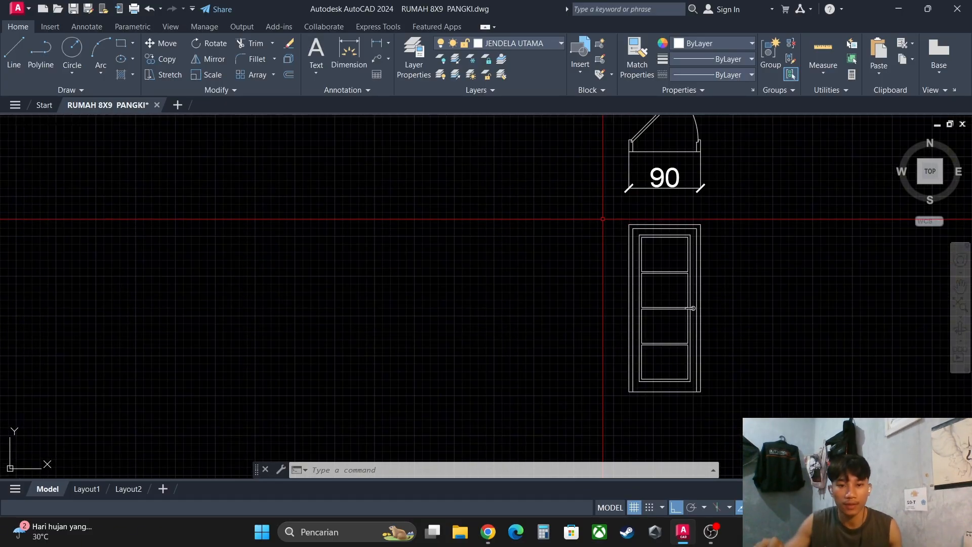
{"action": "left_click", "coordinate": [603, 214]}
{"action": "left_click", "coordinate": [764, 411]}
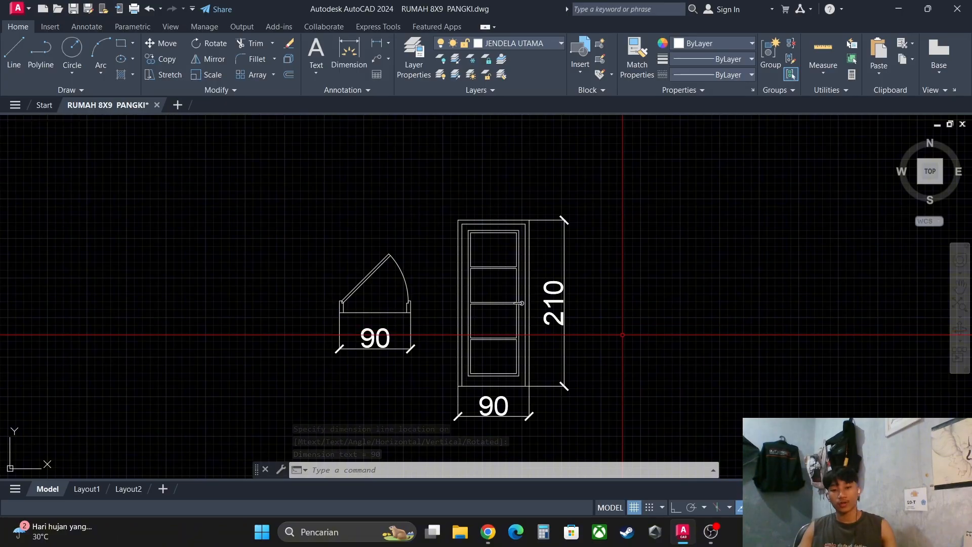